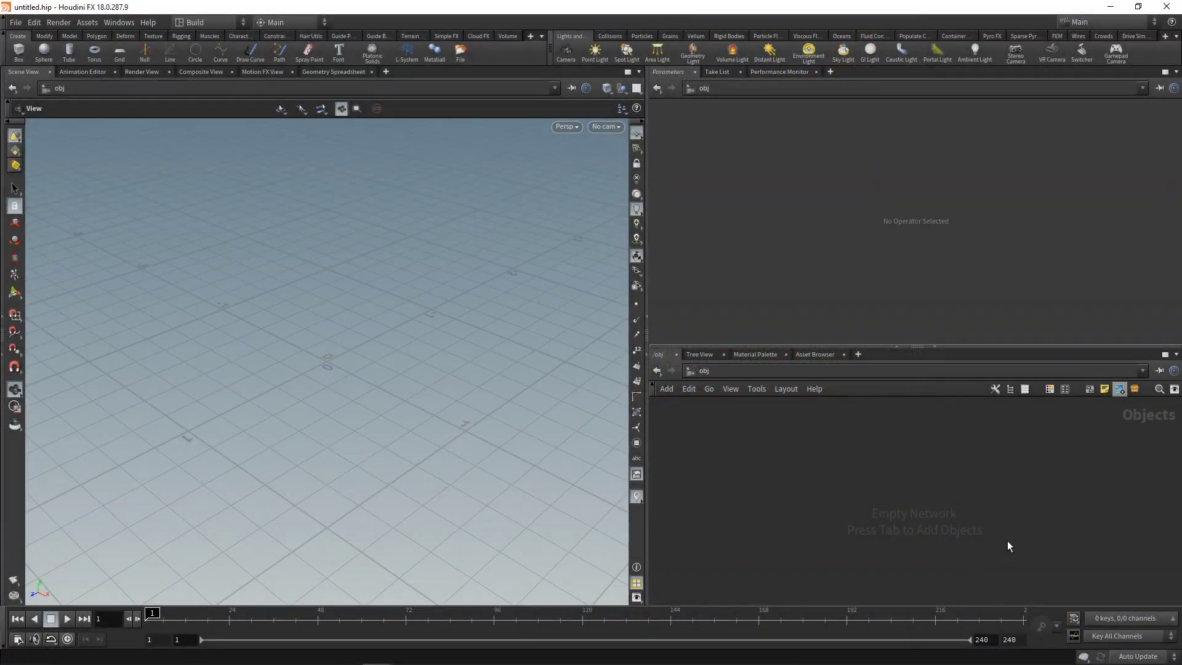
Add a Pig Head test geometry node, go inside it, and set Difficulty to Easy.
key(Tab)
text(pig)
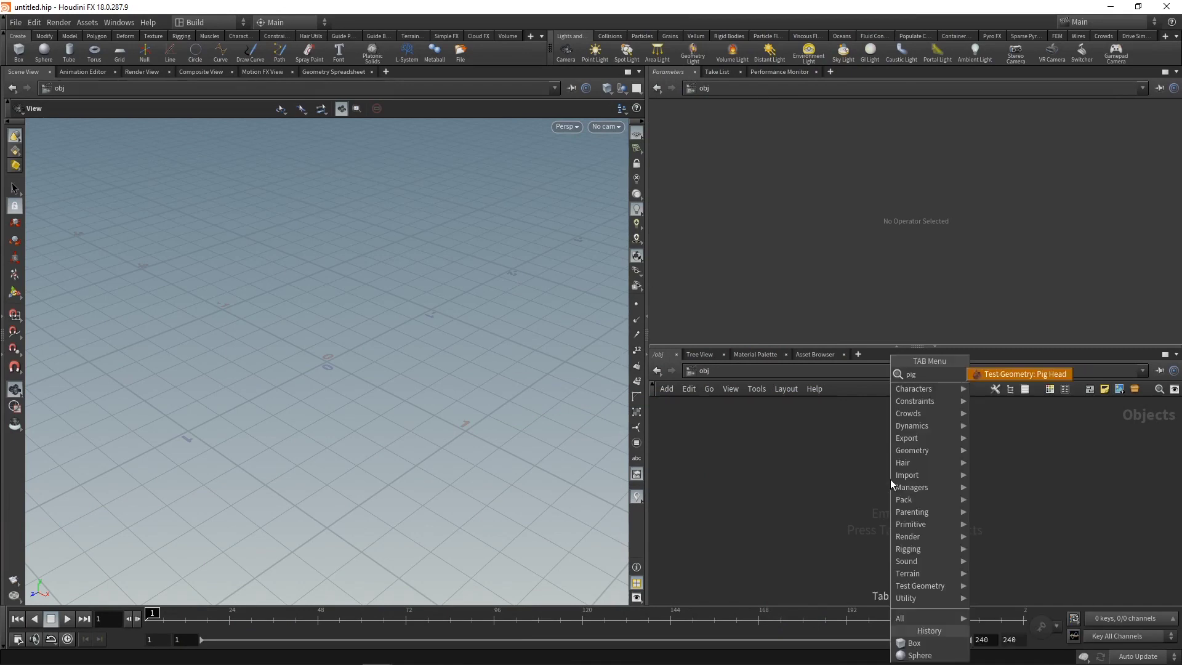
key(Return)
click(890, 479)
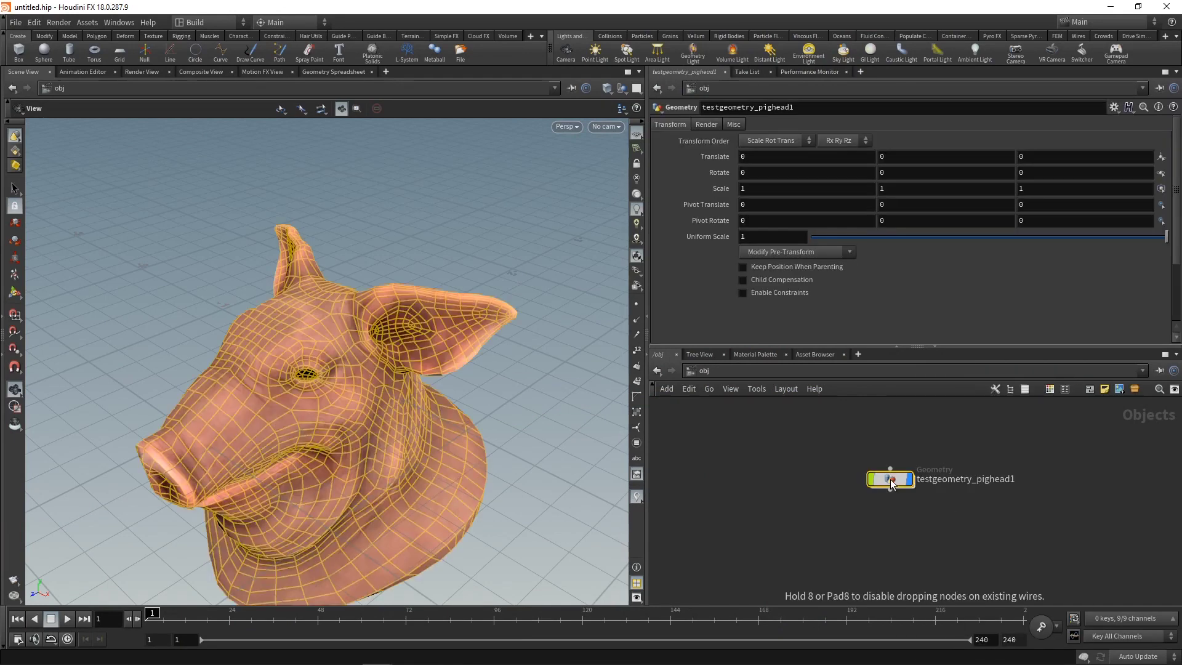
double_click(890, 479)
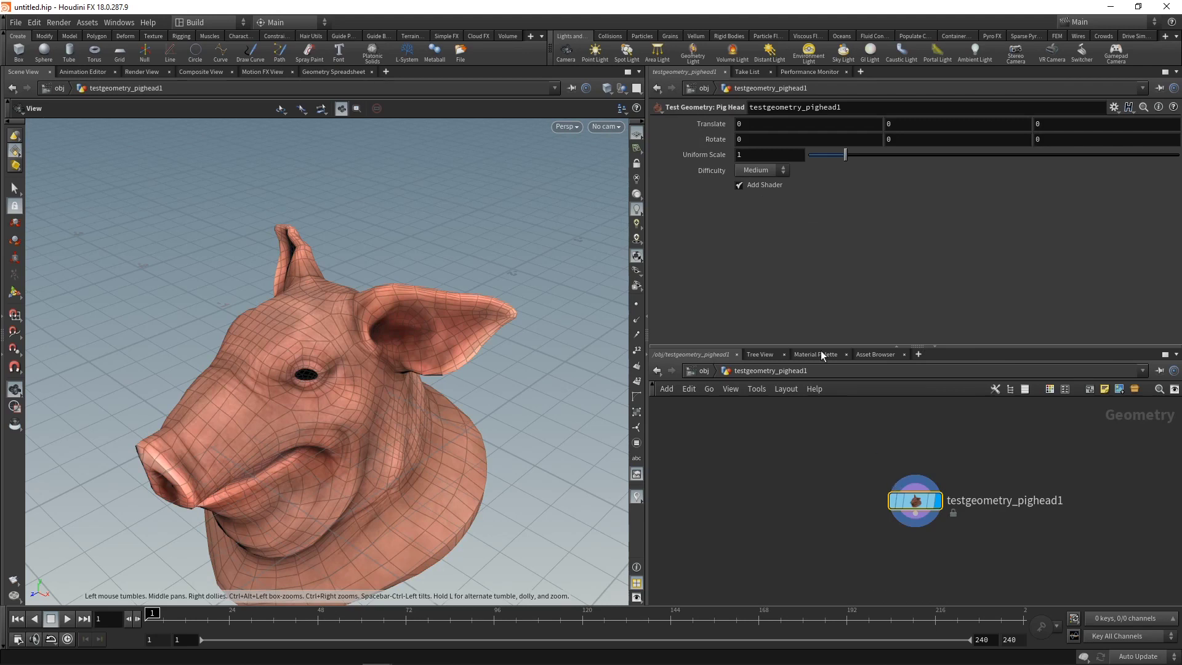
click(758, 183)
Add a Subdivide node below the pig head with depth 2.
key(Tab)
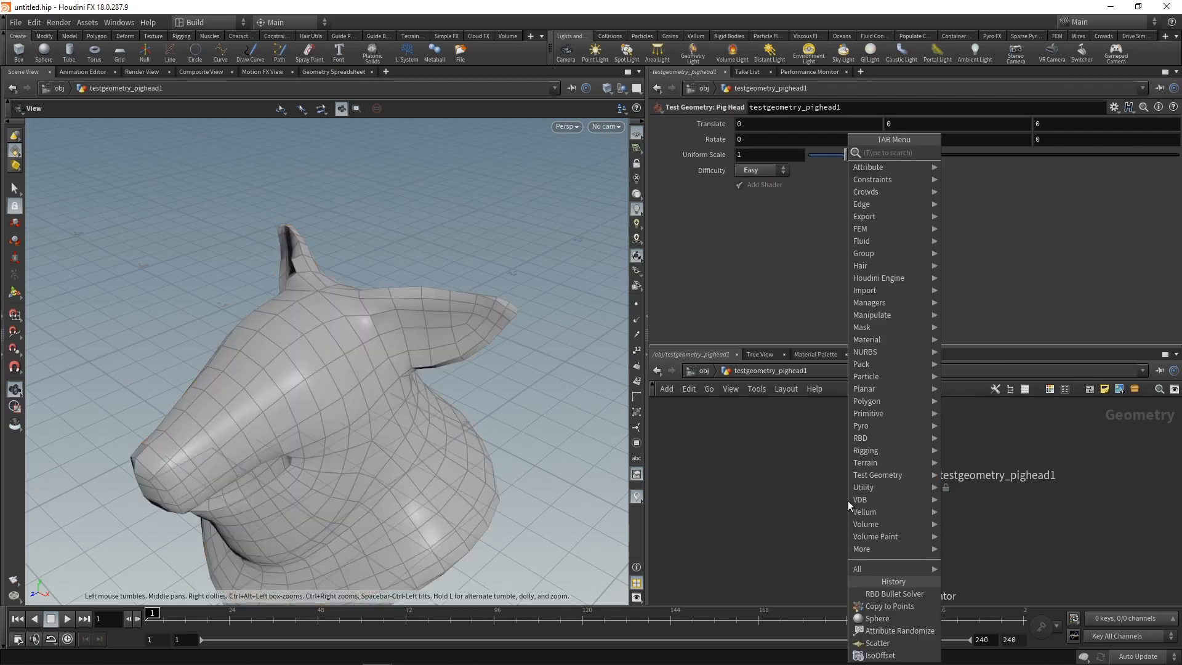
text(subd)
key(Return)
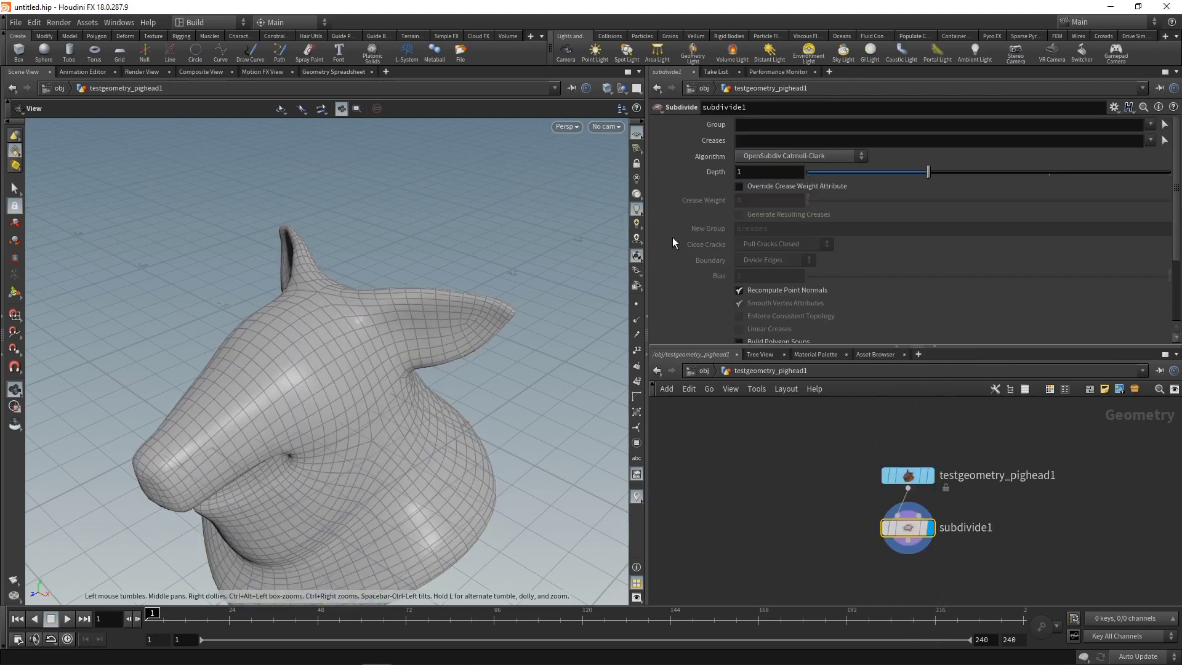
text(2)
key(Return)
Add a Null node below subdivide1.
key(Tab)
text(null)
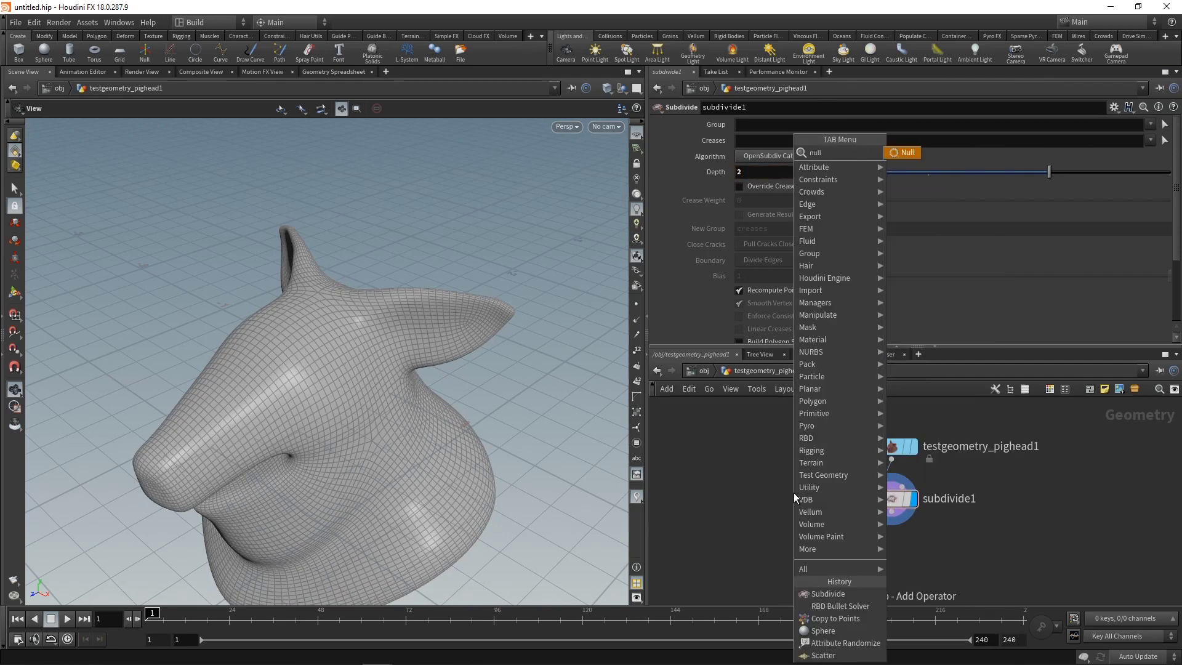
key(Return)
click(893, 563)
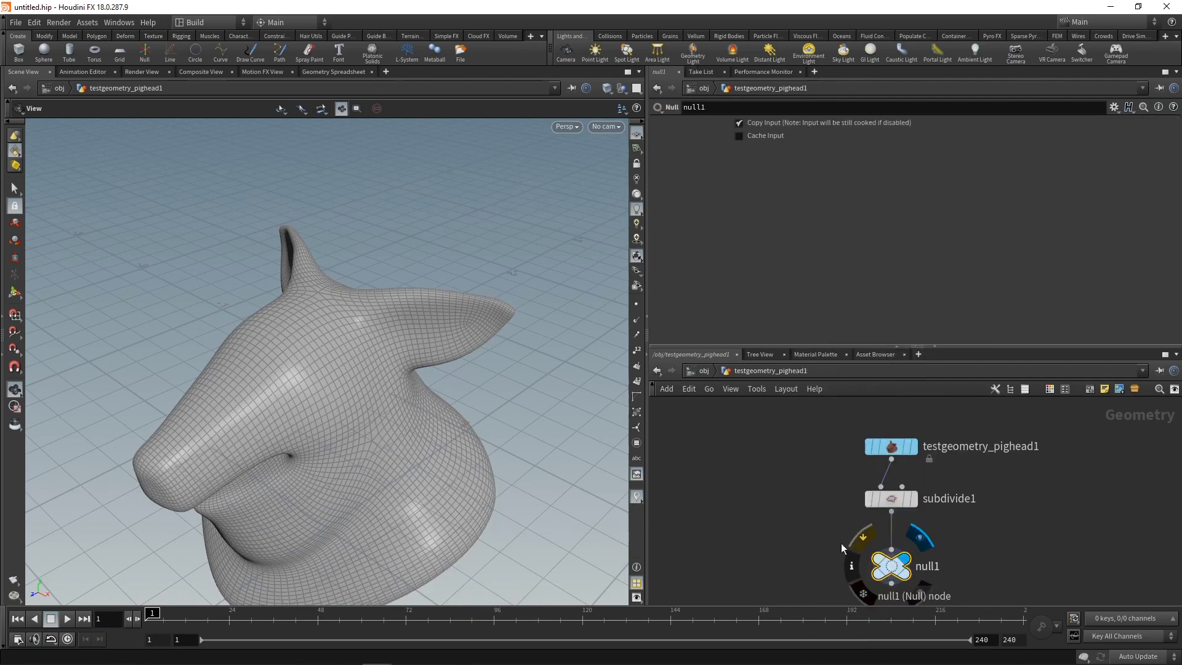
scroll(806, 512, down, 1)
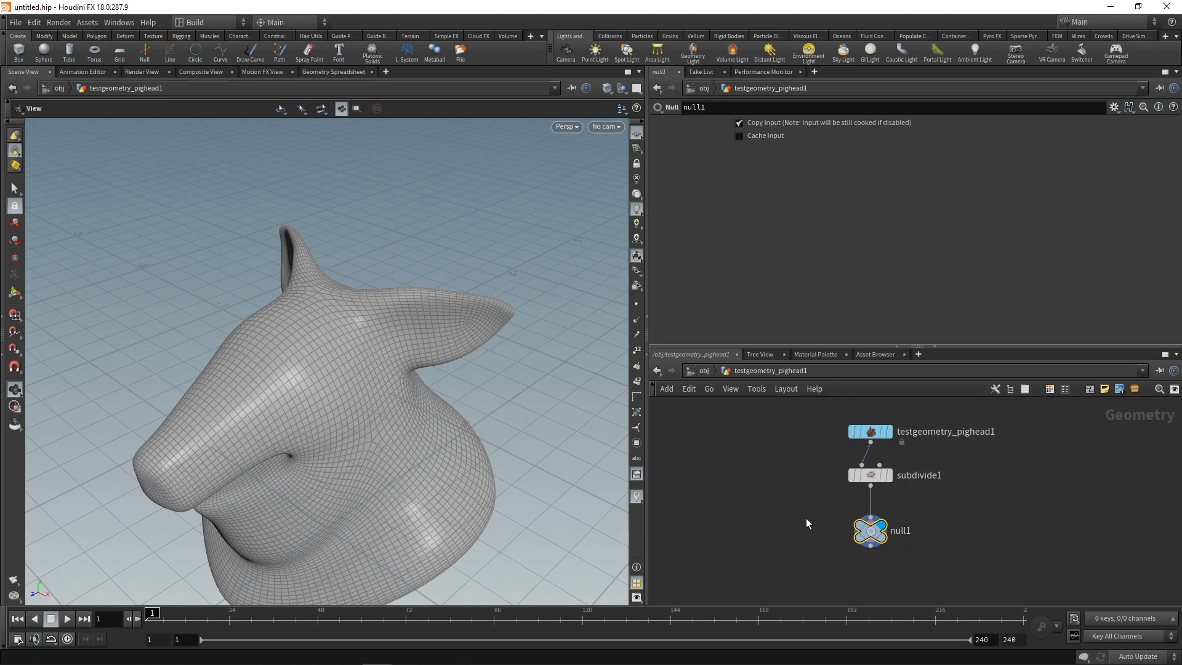
scroll(812, 505, down, 2)
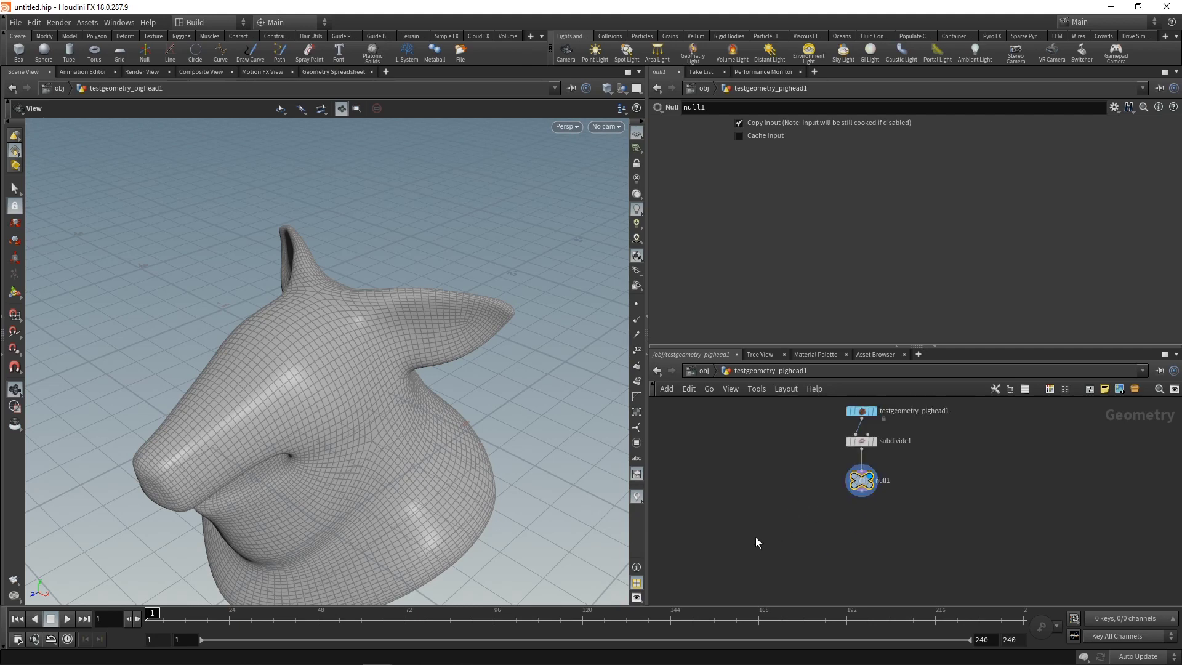
Add a Pyro Source node below null1.
key(Tab)
mouse_move(777, 424)
key(Tab)
text(pyr)
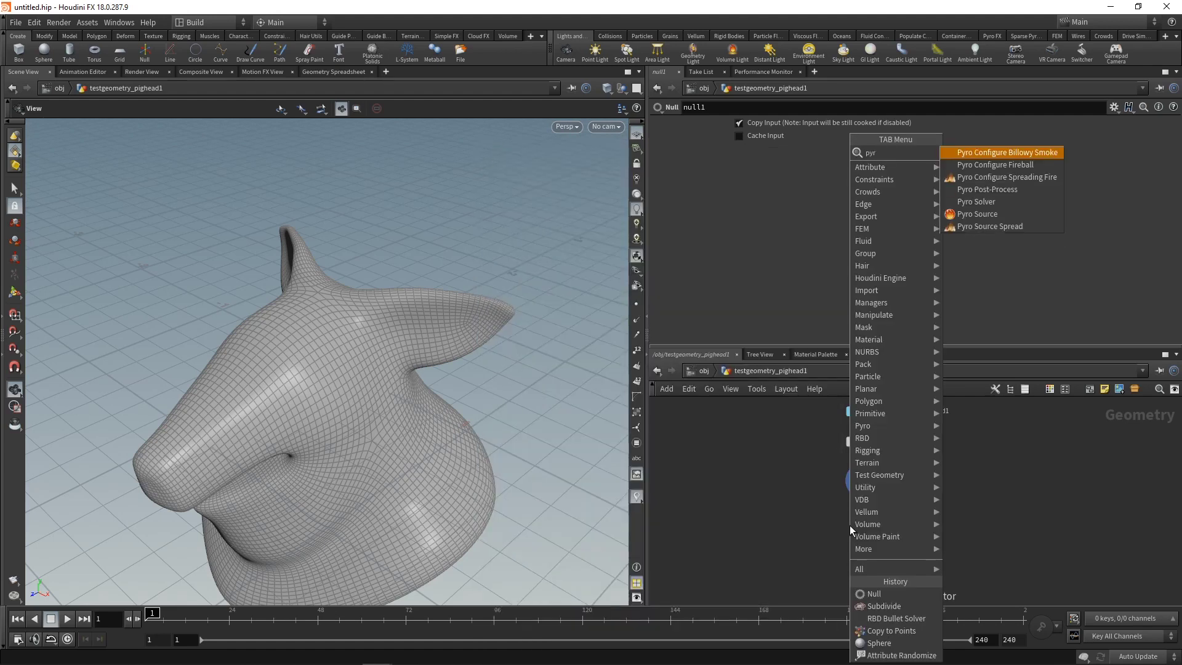
click(977, 214)
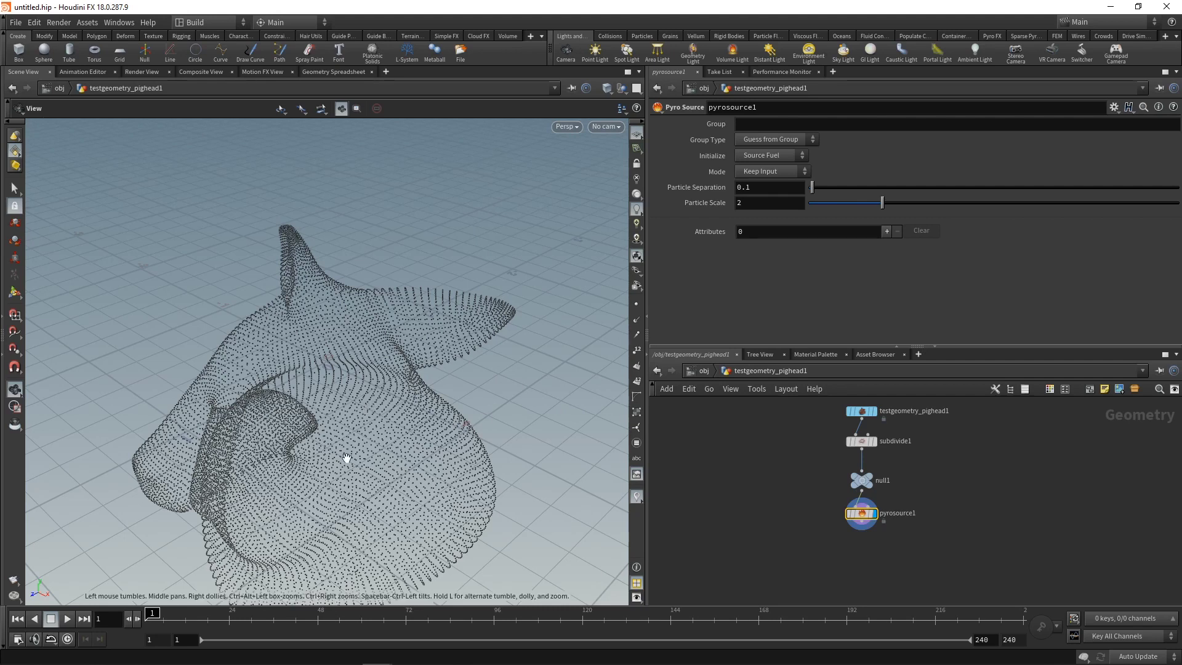
Set the pyro source mode to Surface Scatter with 0.02 particle separation.
click(767, 172)
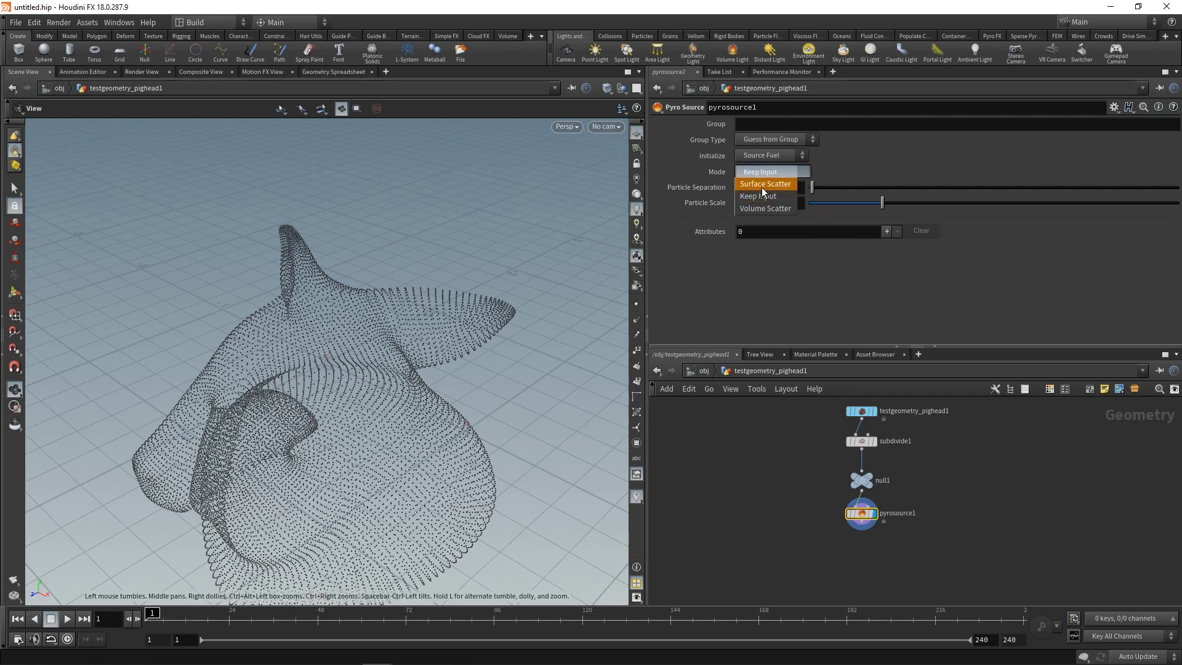
click(762, 187)
click(766, 189)
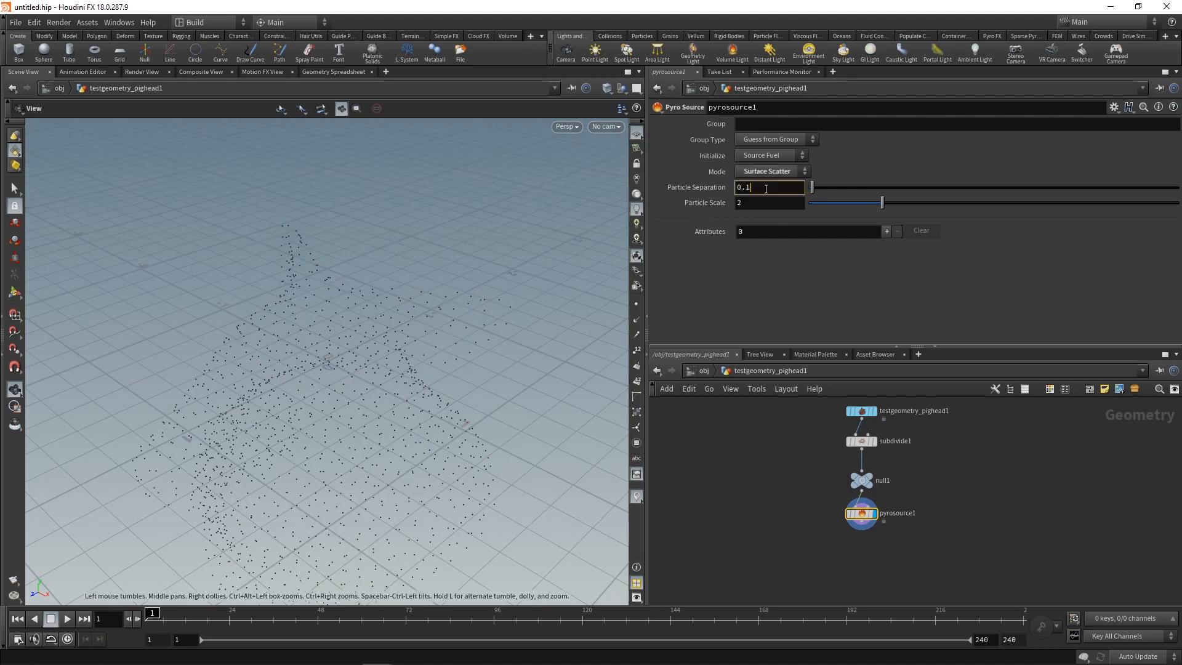
key(BackSpace)
text(0)
text(2)
key(Return)
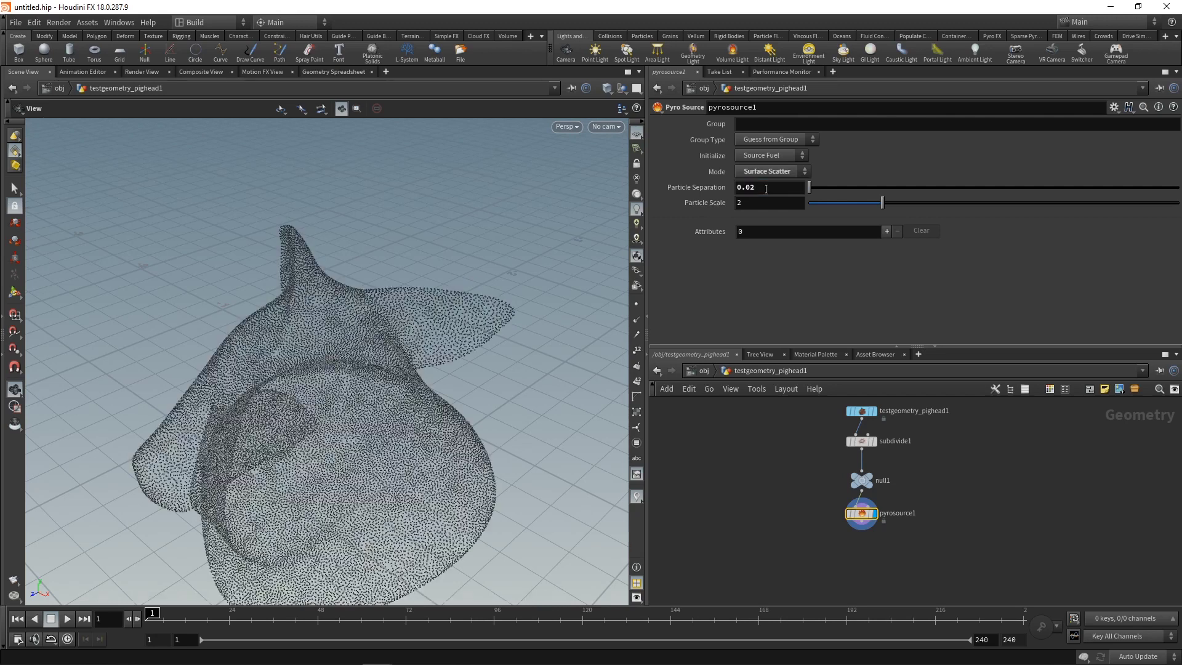
Add a density attribute to the pyro source and inspect the scattered head.
click(885, 232)
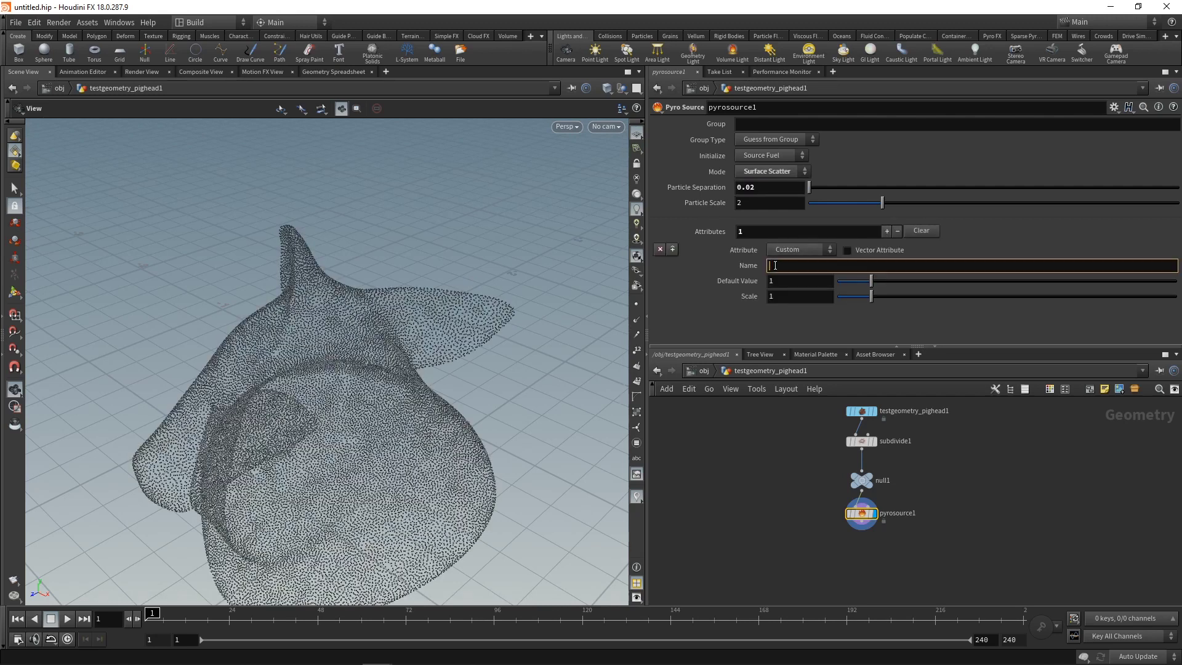
drag(458, 413, 463, 361)
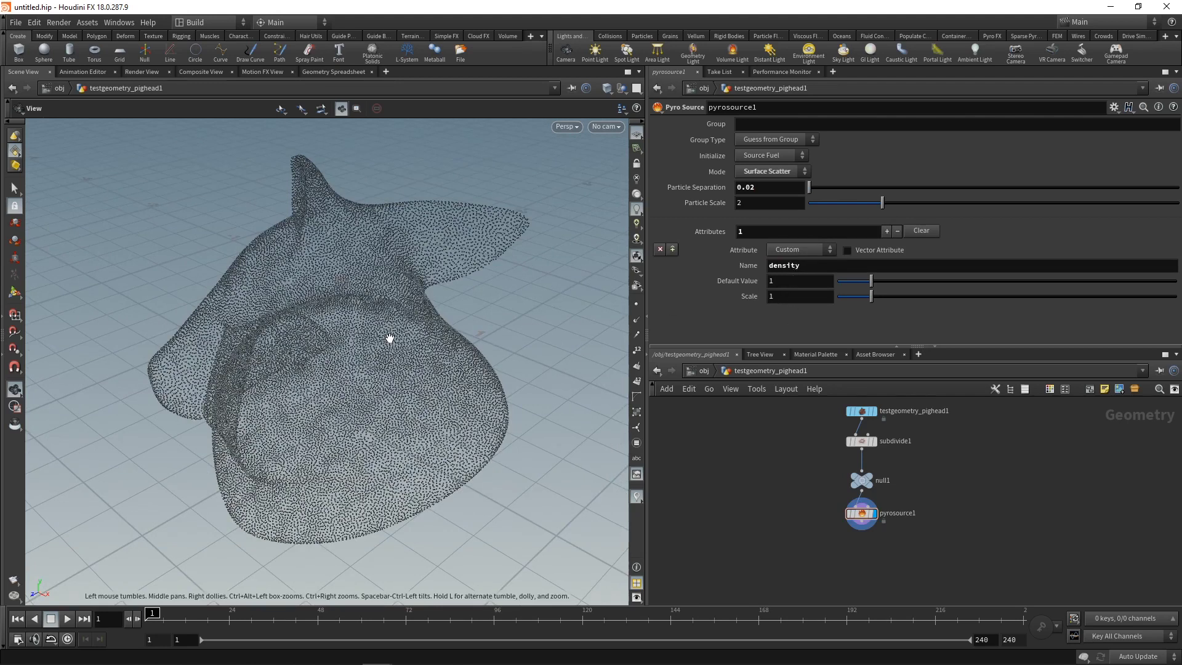
drag(387, 335, 468, 394)
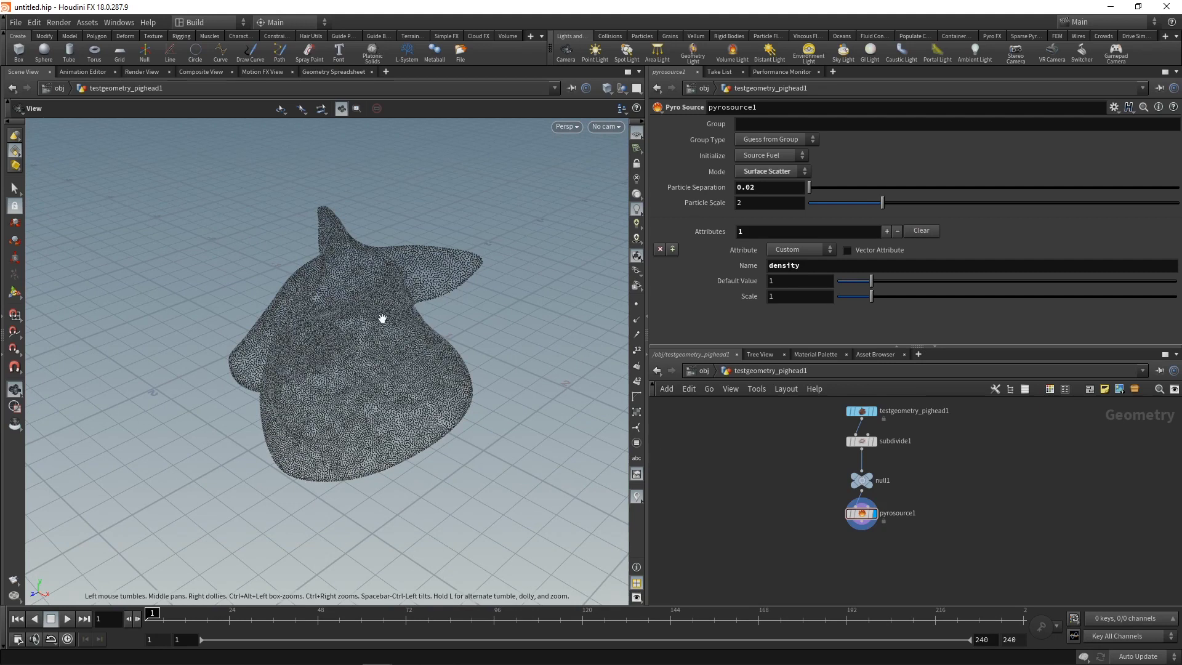
Add a Volume Rasterize Attributes node below pyrosource1.
key(Tab)
text(raster)
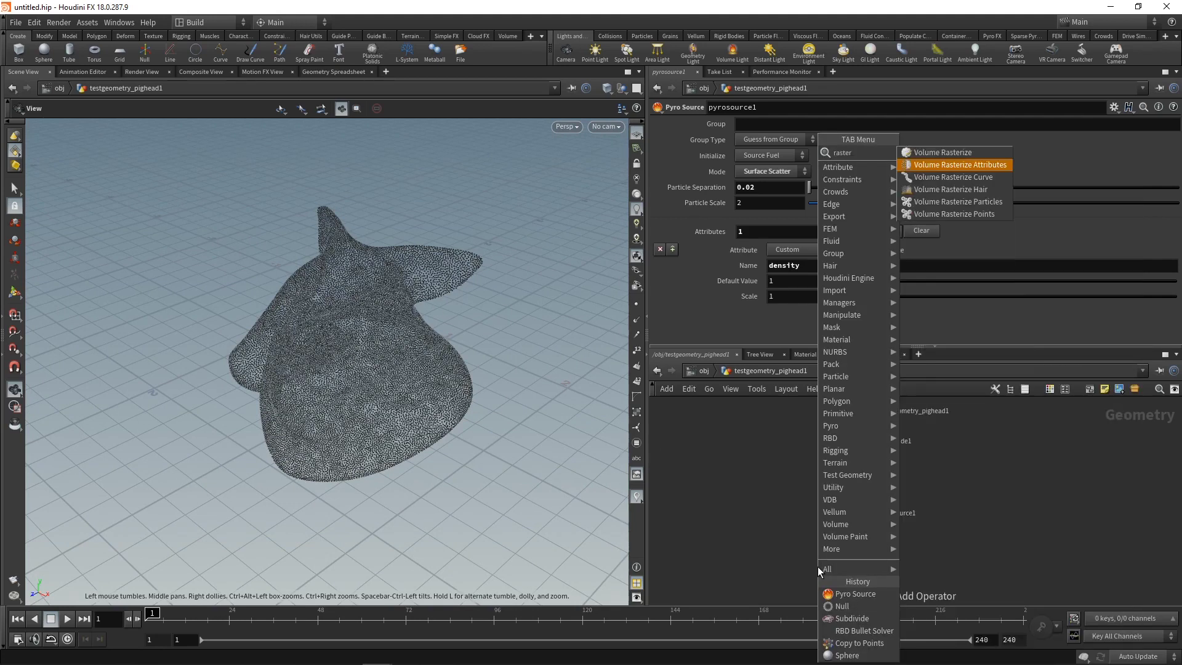
key(Return)
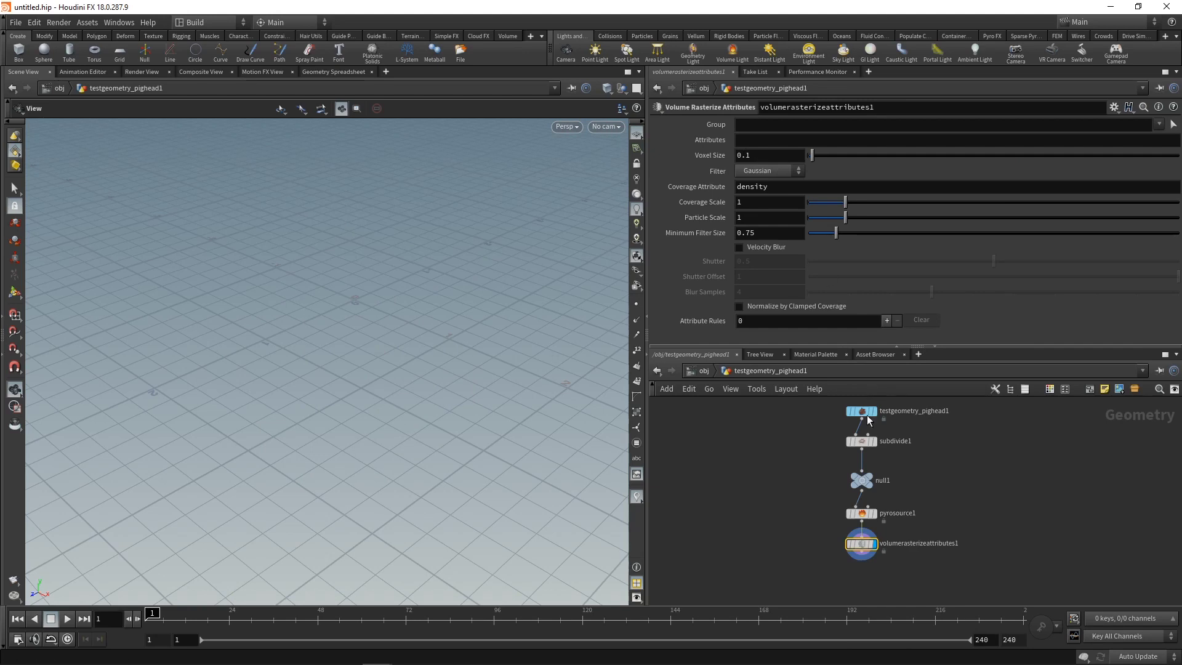
Link the rasterizer's voxel size to the source's particle separation (0.02).
click(861, 512)
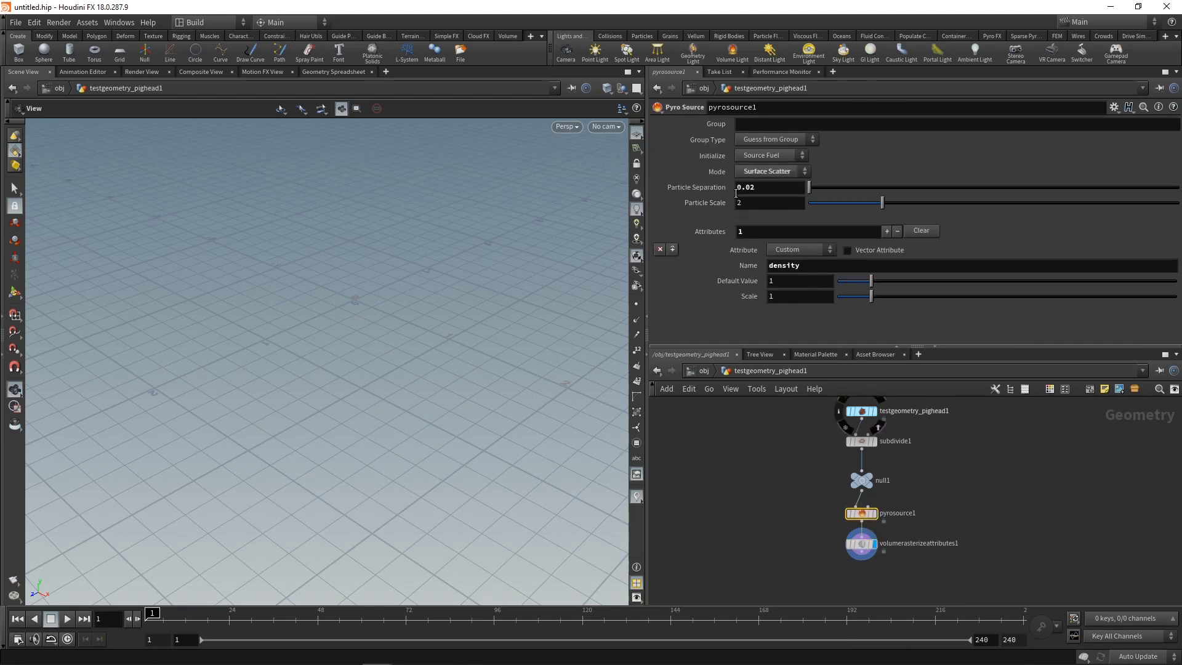
right_click(761, 188)
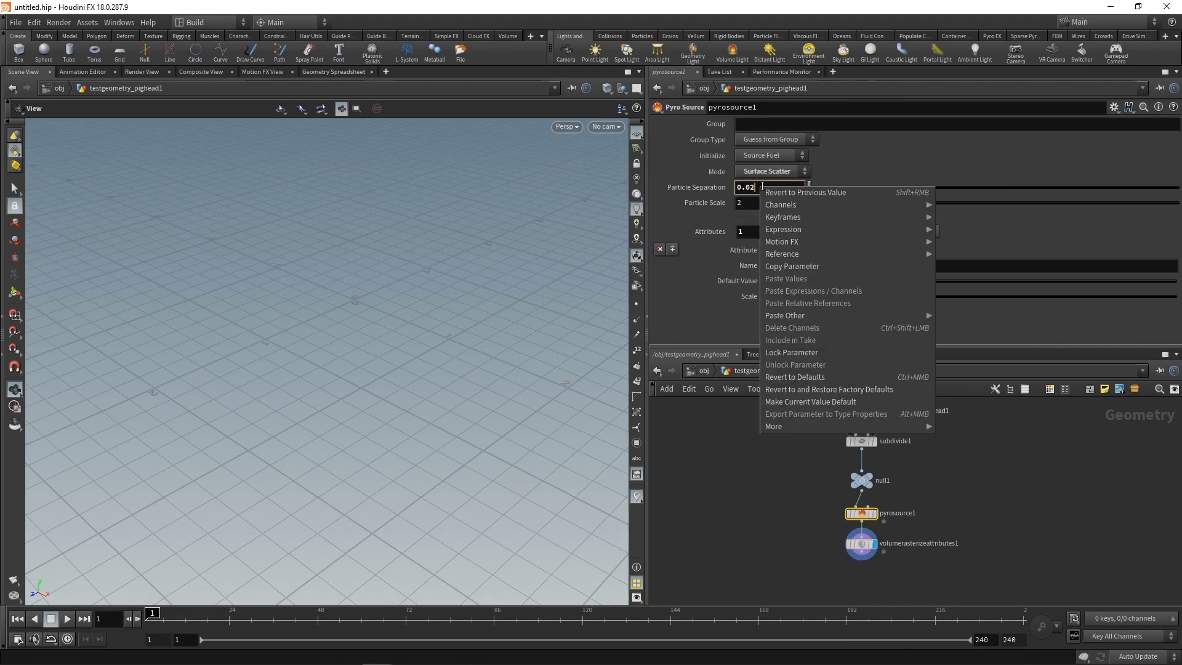
click(807, 269)
click(861, 544)
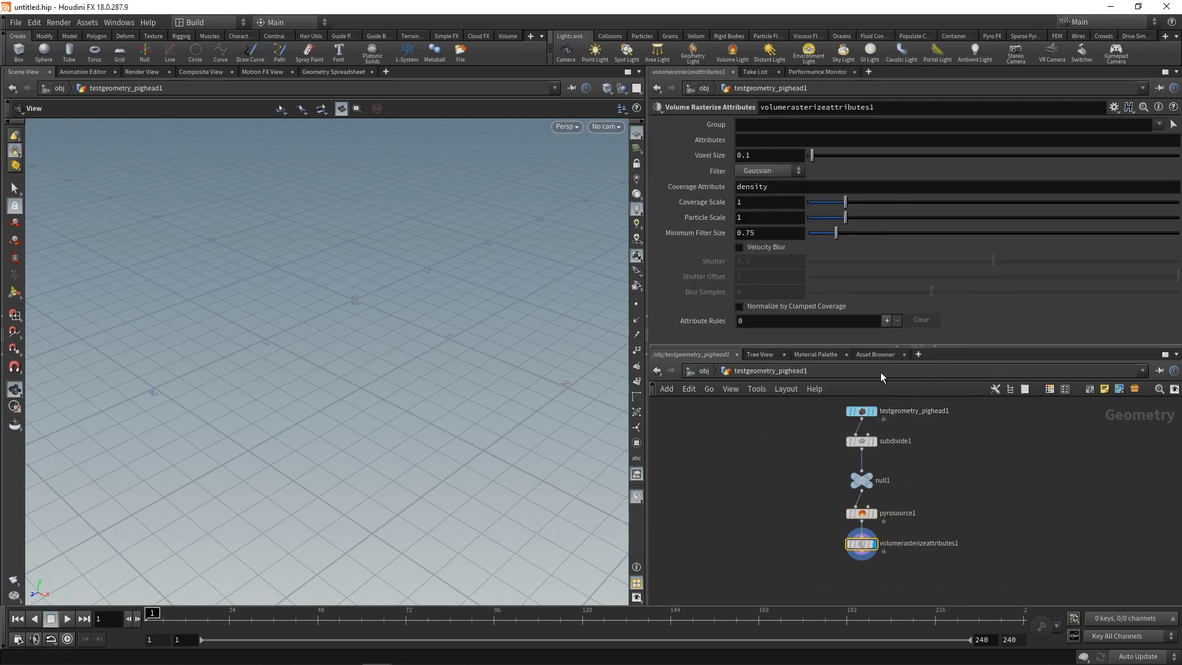
right_click(766, 161)
click(819, 279)
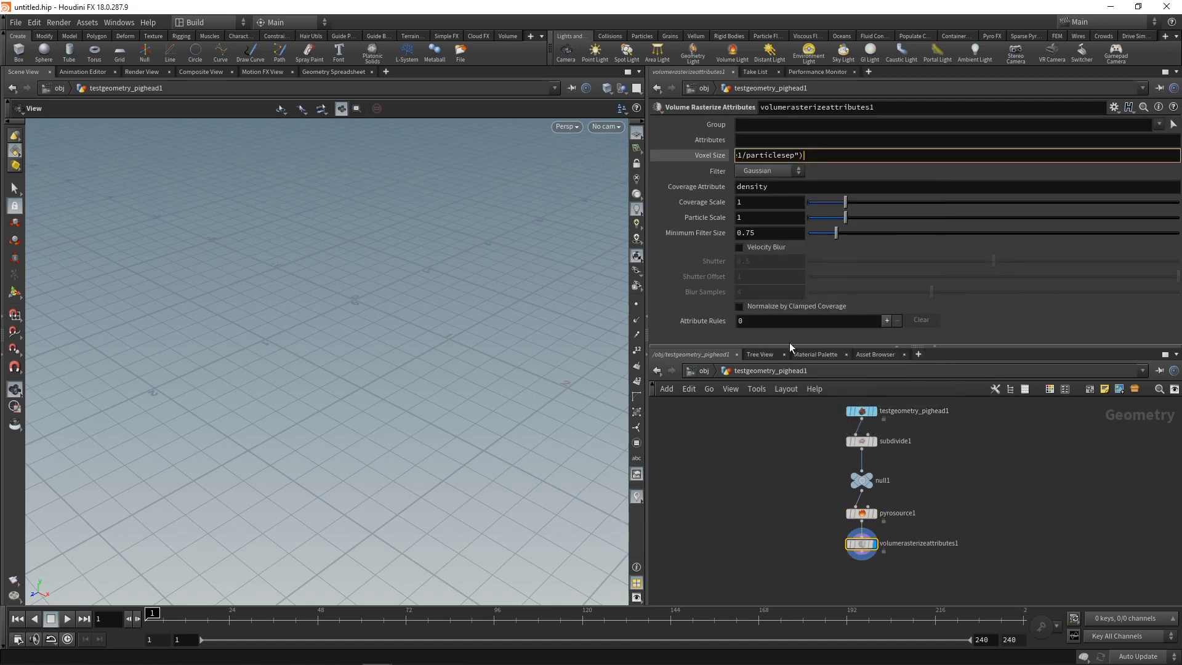
key(Return)
click(710, 155)
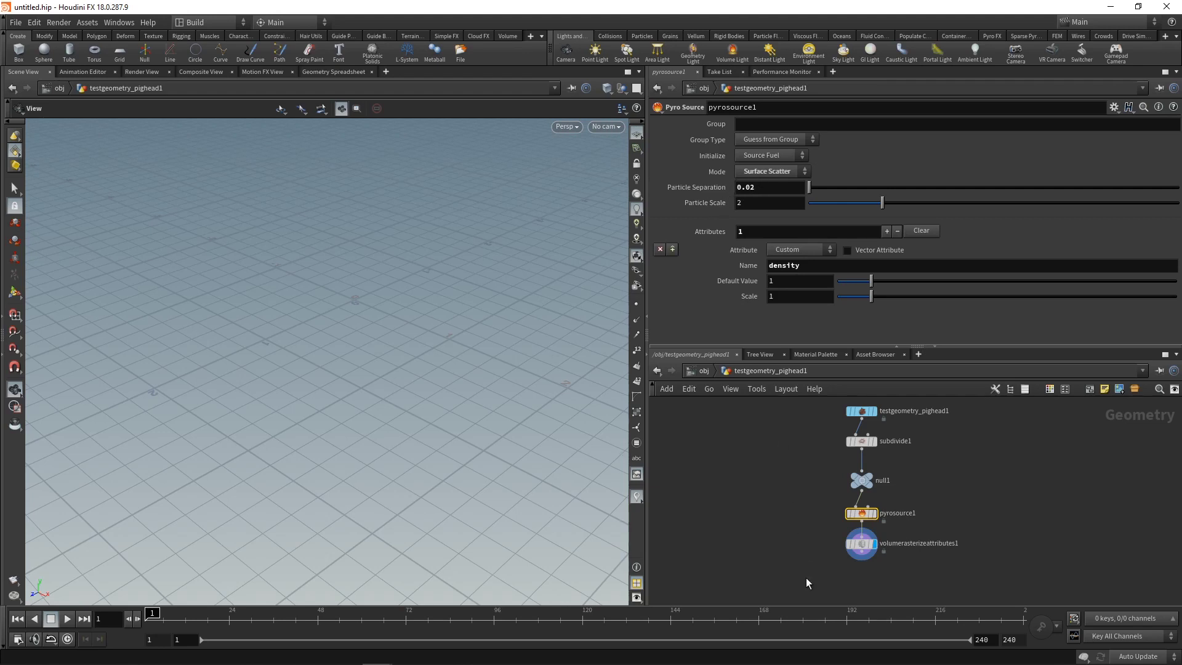
Set the rasterized attribute to density and inspect the resulting volume.
click(866, 544)
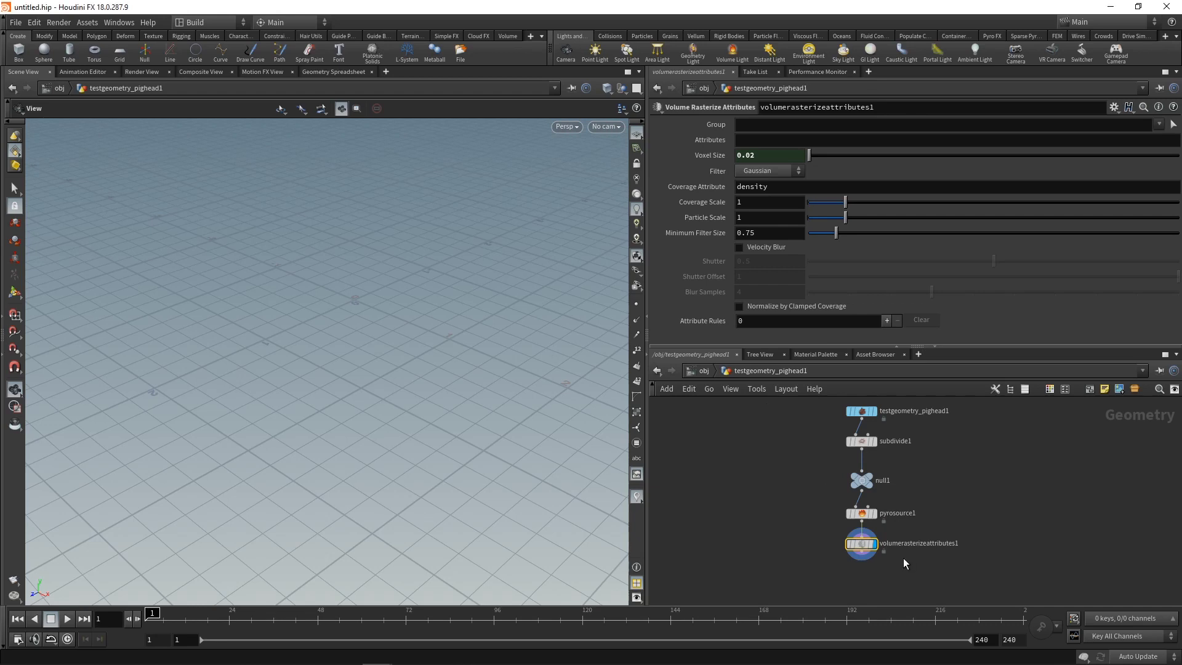
click(741, 140)
text(density)
key(Return)
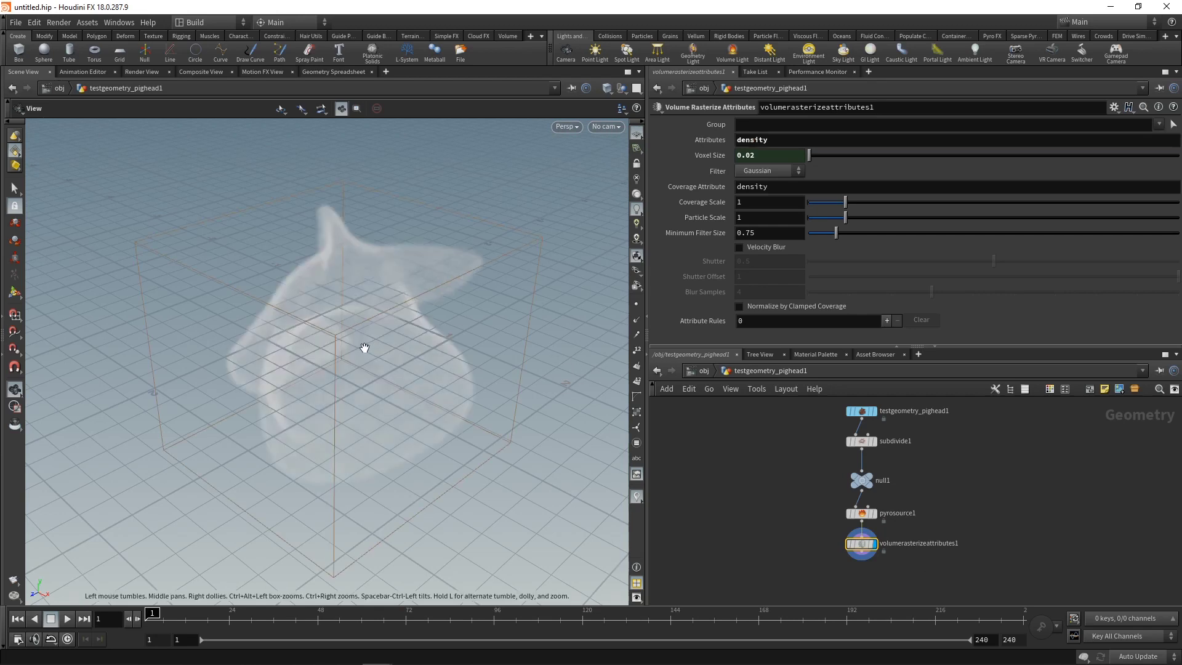
drag(355, 340, 367, 383)
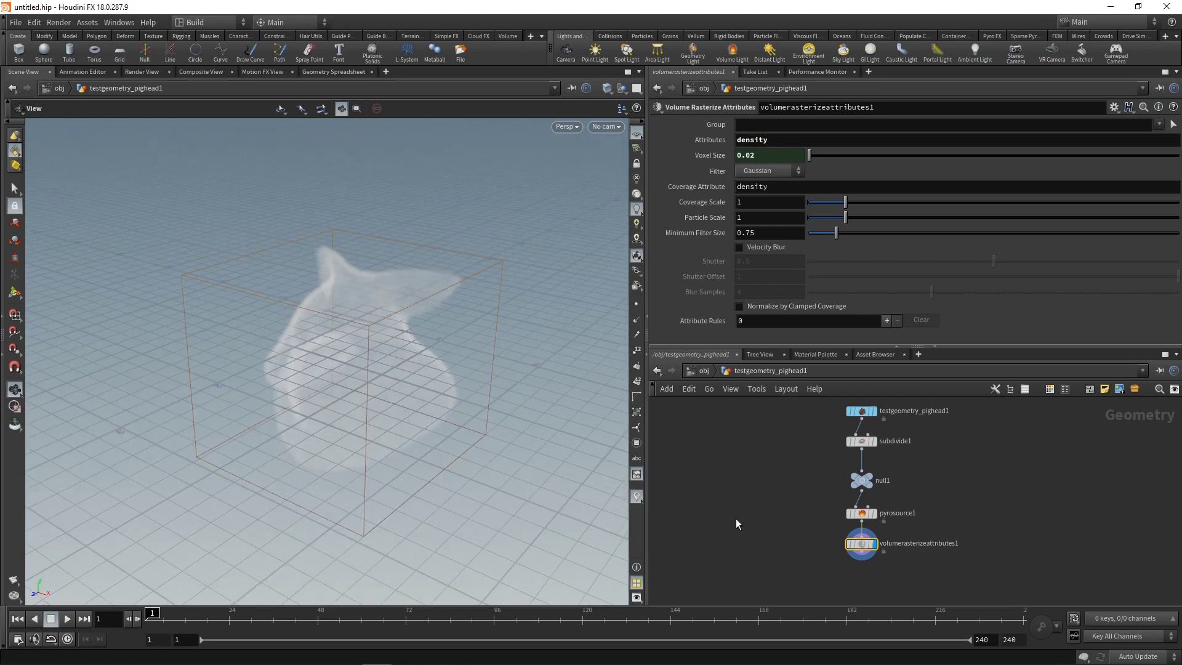
Add a Pyro Solver node below volumerasterizeattributes1.
scroll(796, 501, down, 2)
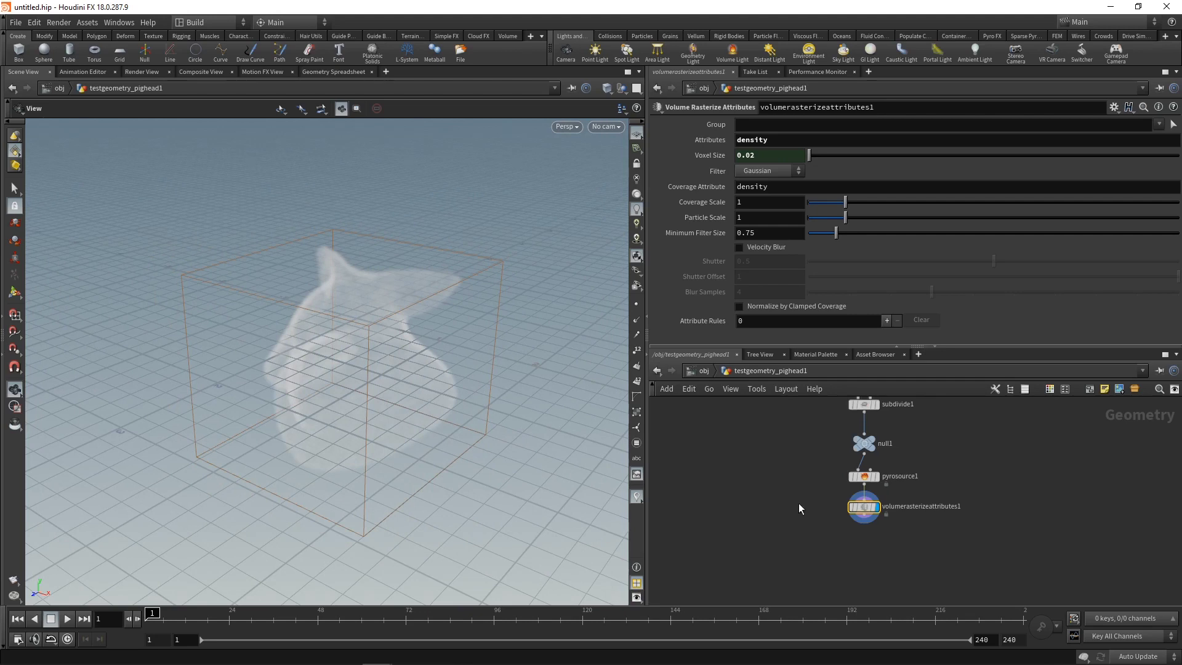
key(Tab)
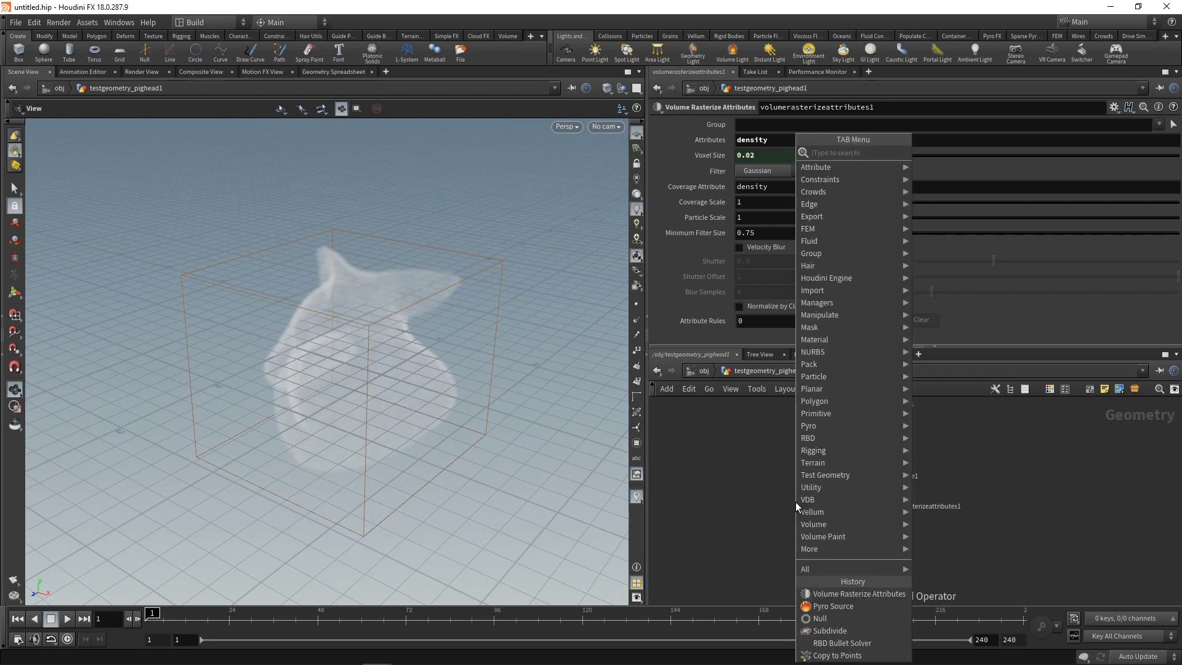
text(pyro sol)
key(Return)
click(871, 550)
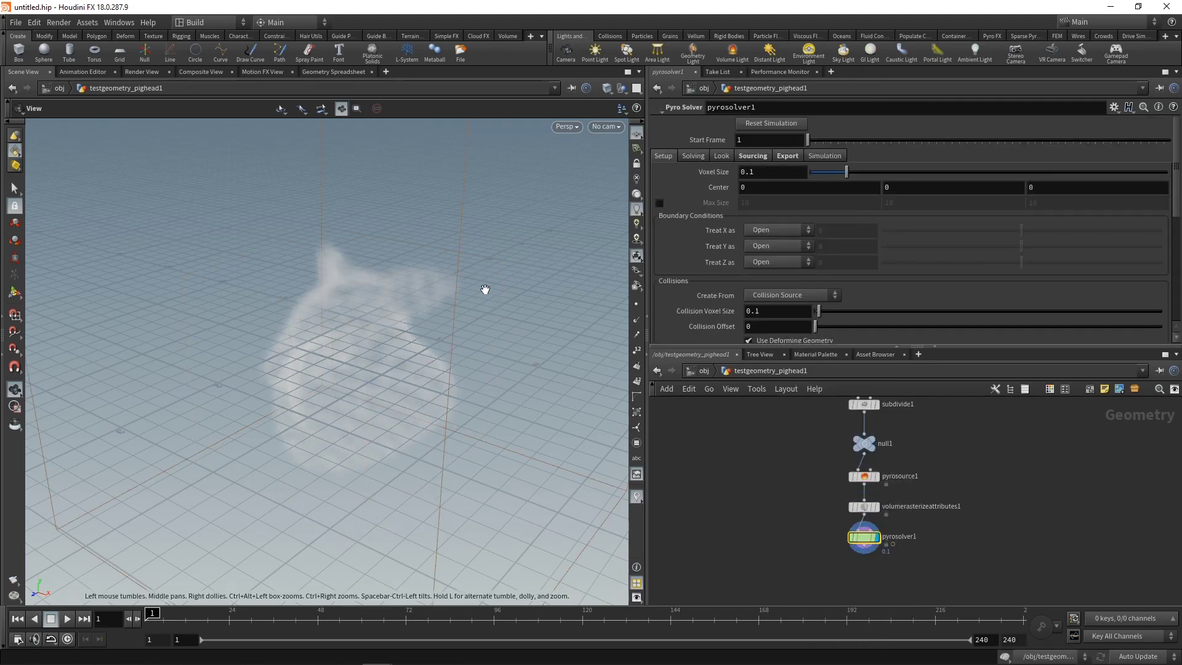
Switch the viewport background to the Dark color scheme and hide the grid.
key(d)
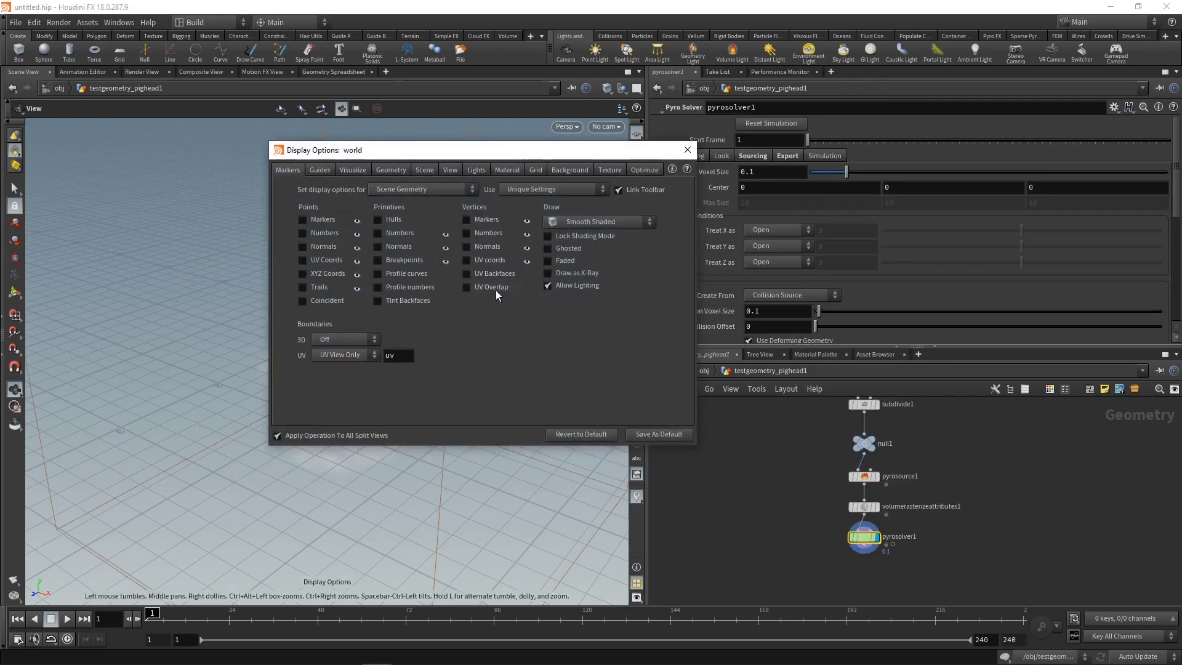
click(568, 172)
click(370, 213)
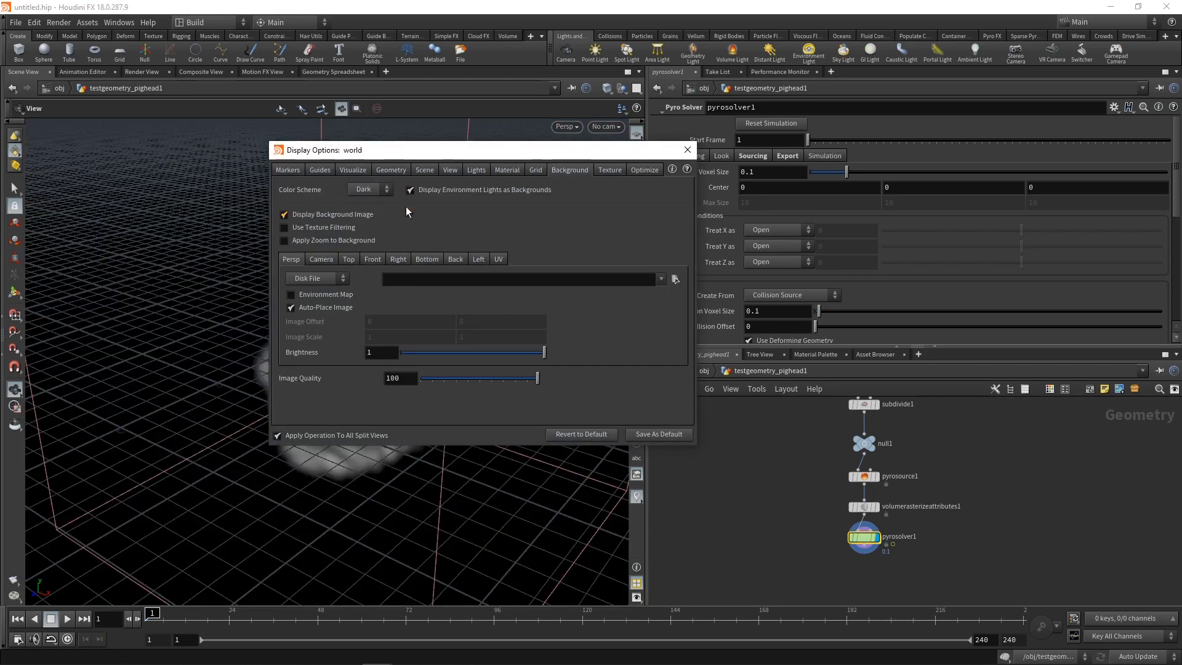
click(687, 150)
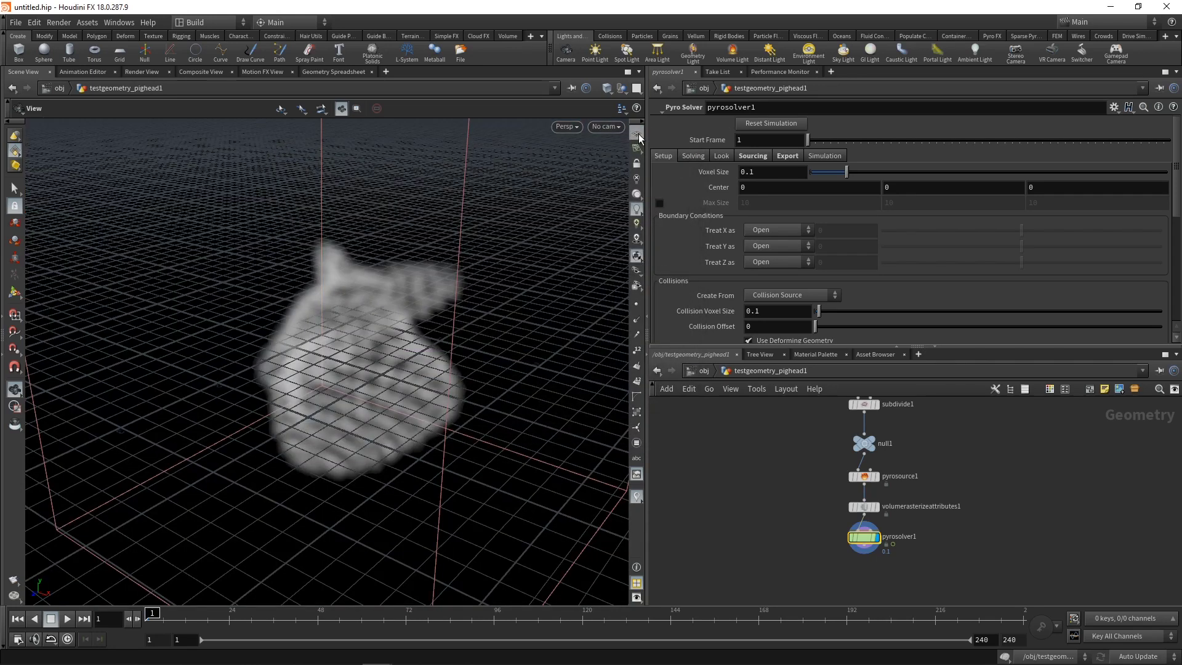
click(637, 134)
mouse_move(443, 390)
mouse_down()
mouse_move(338, 409)
mouse_move(423, 390)
mouse_up()
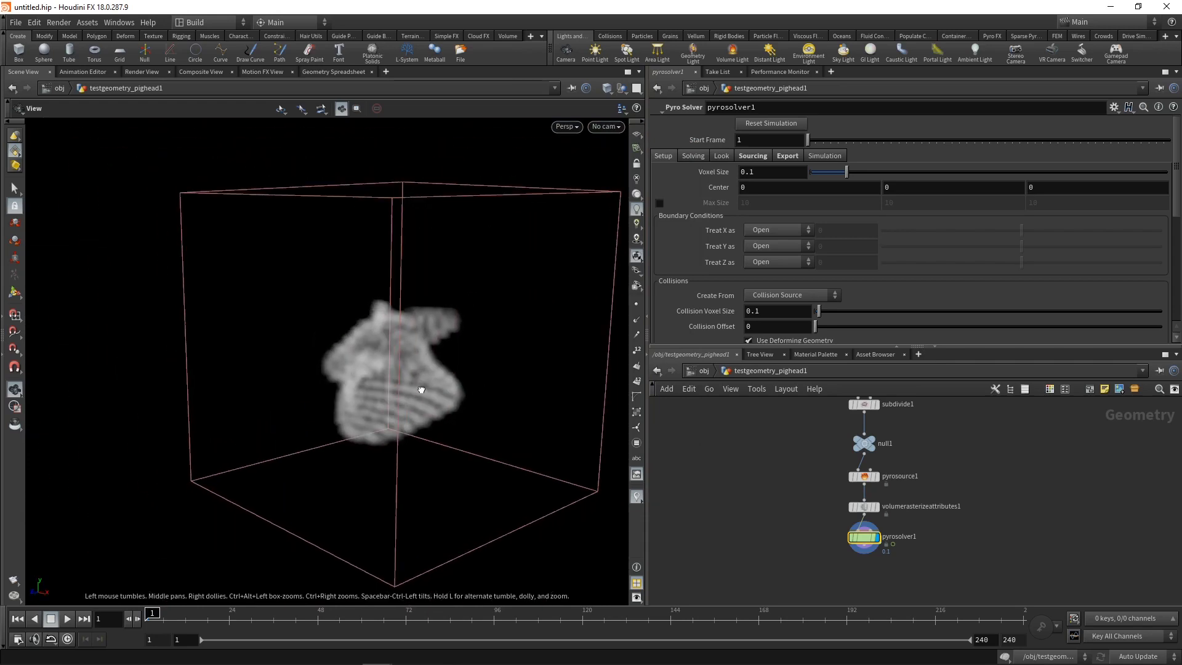
Change pyrosource1's particle separation to 0.01.
click(864, 475)
click(757, 189)
key(BackSpace)
text(1)
key(Return)
drag(804, 524, 900, 560)
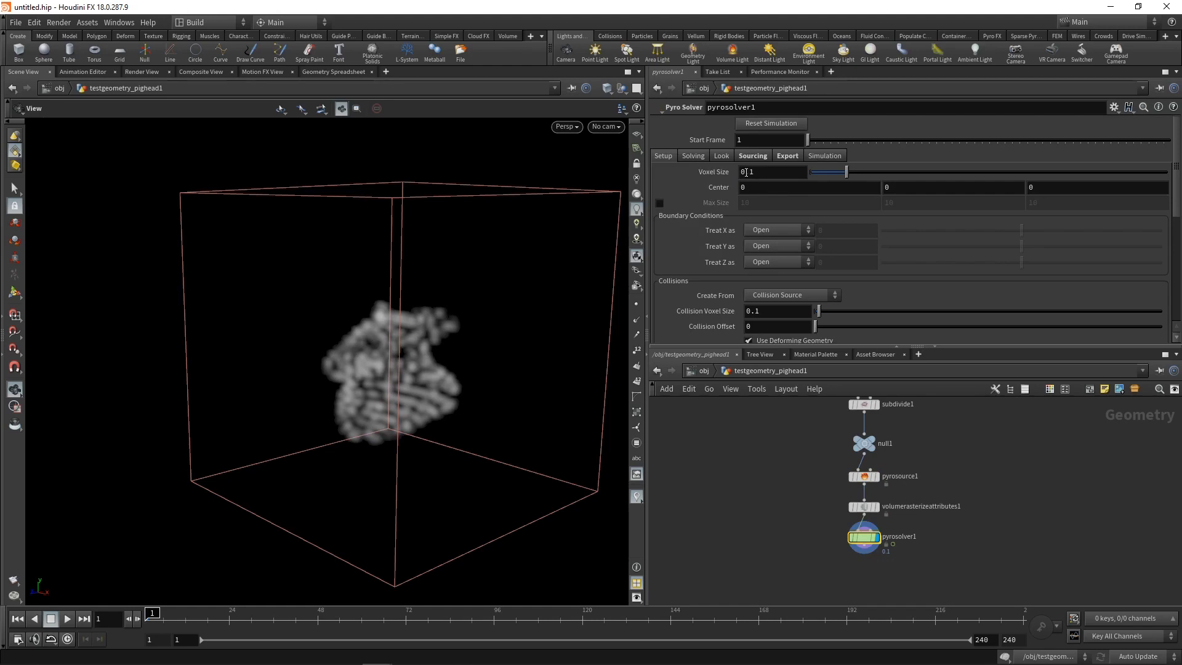
Link pyrosolver1's voxel size to the source's particle separation via relative reference.
click(864, 476)
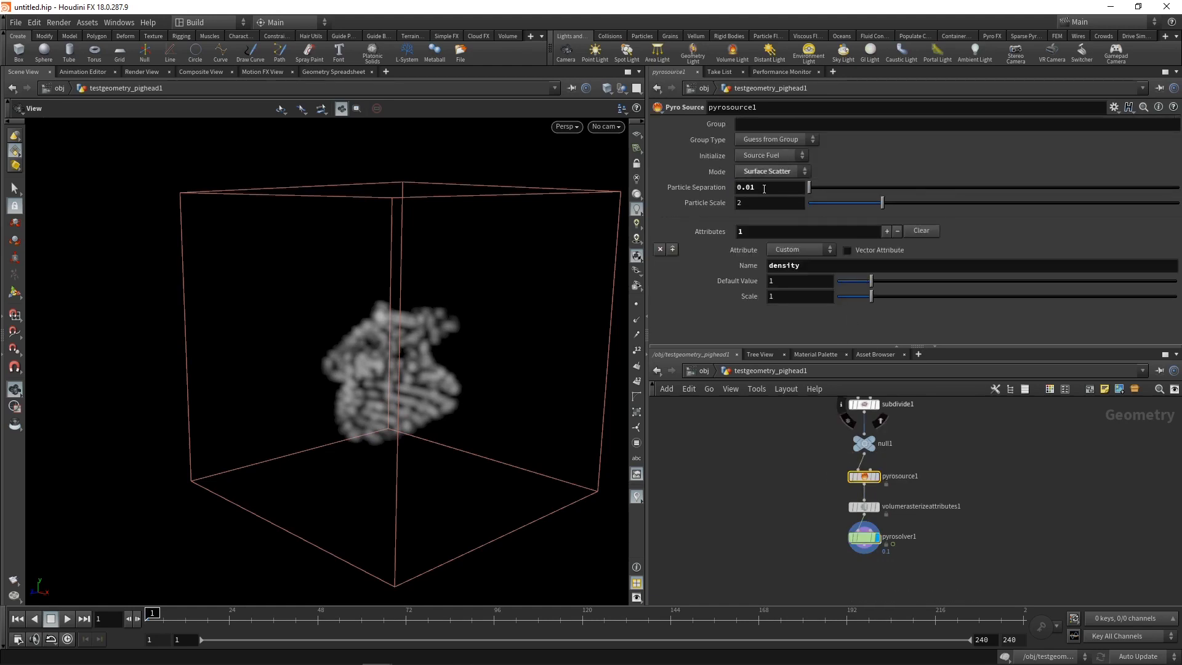
right_click(763, 187)
click(800, 277)
click(850, 538)
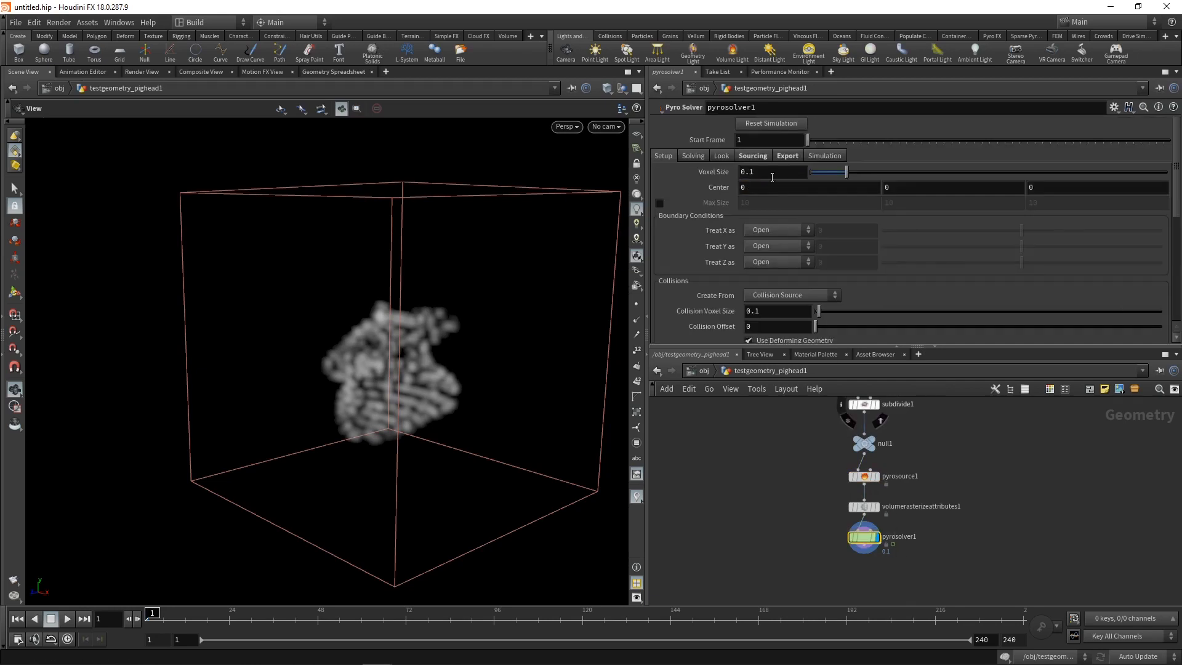
right_click(769, 173)
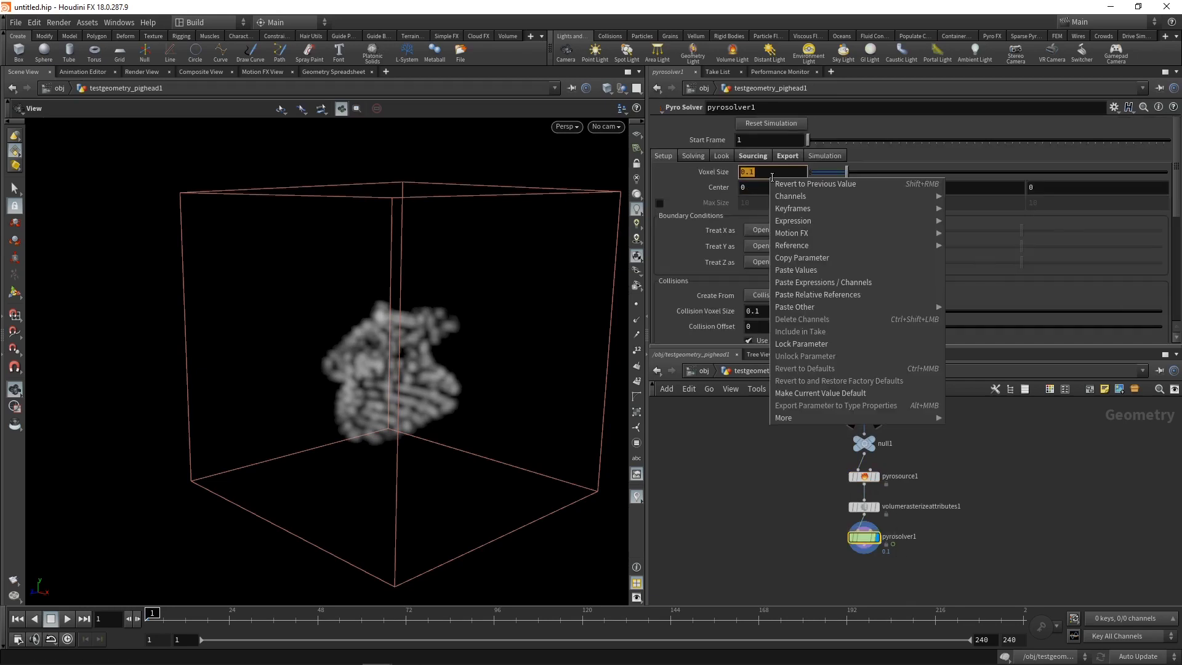
click(824, 295)
click(725, 177)
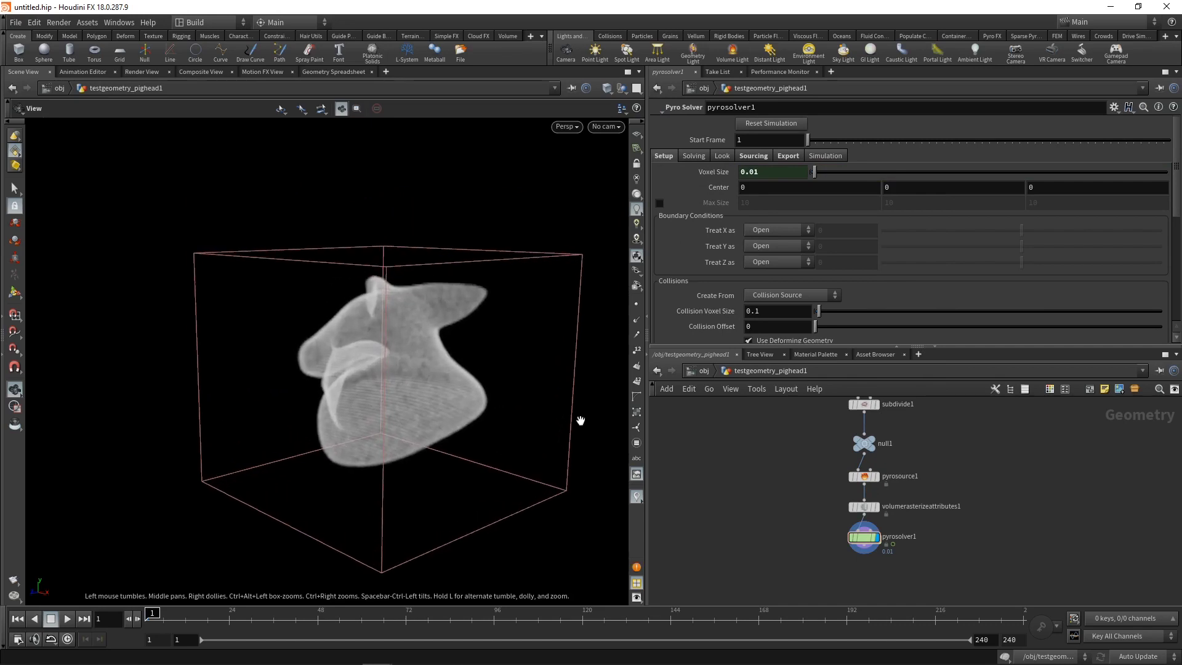
Set particle separation back to 0.02 and play the simulation to preview the smoke.
click(864, 476)
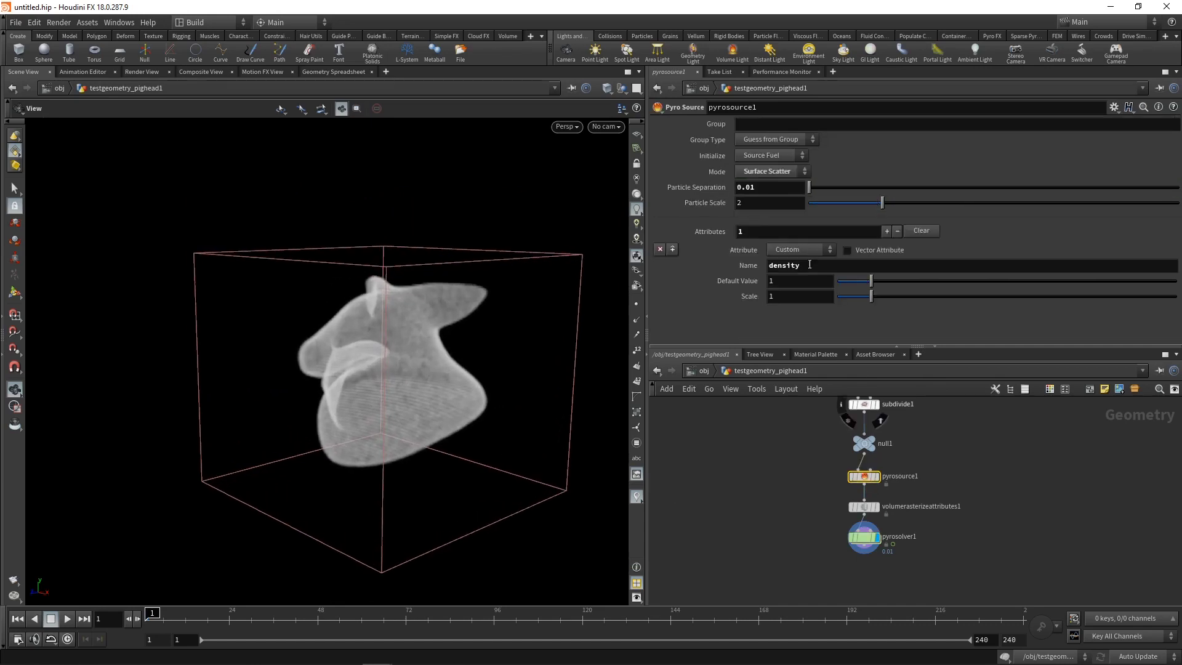
click(756, 187)
text(2)
key(Return)
drag(370, 400, 405, 420)
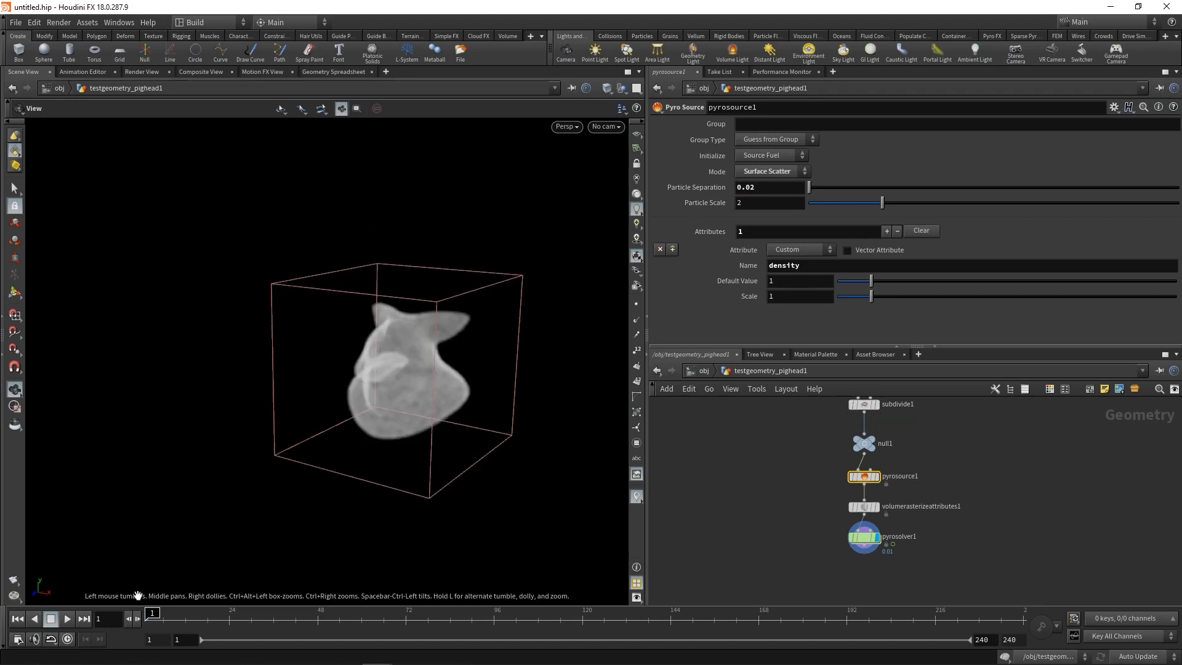
click(66, 618)
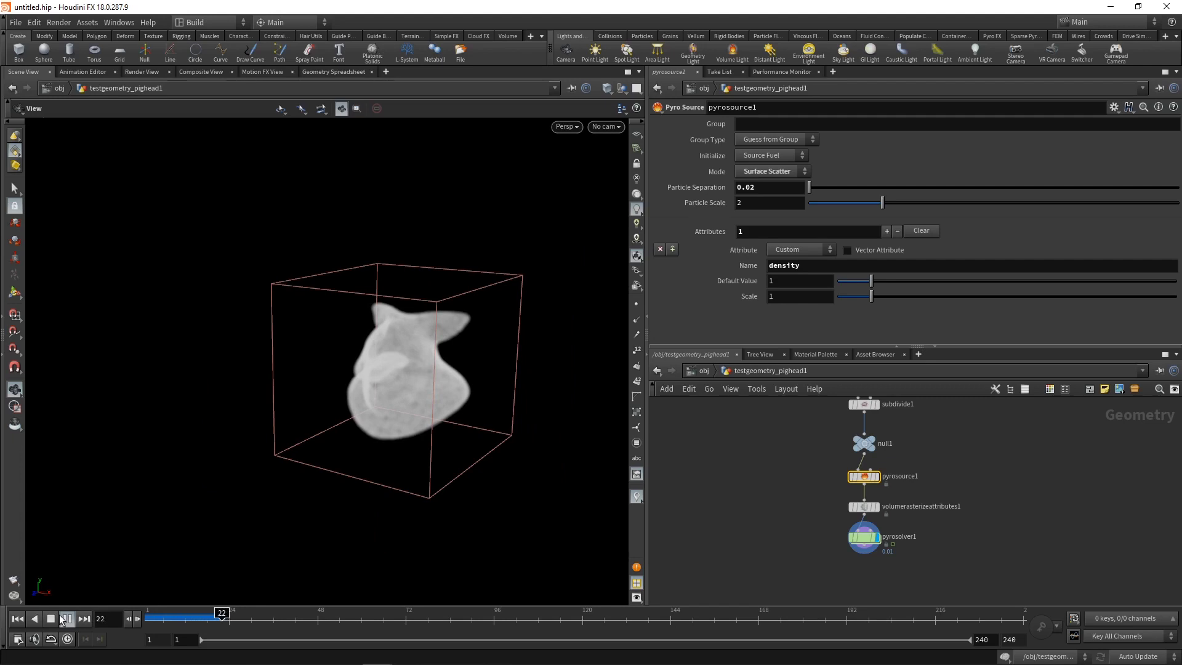
click(50, 618)
click(903, 538)
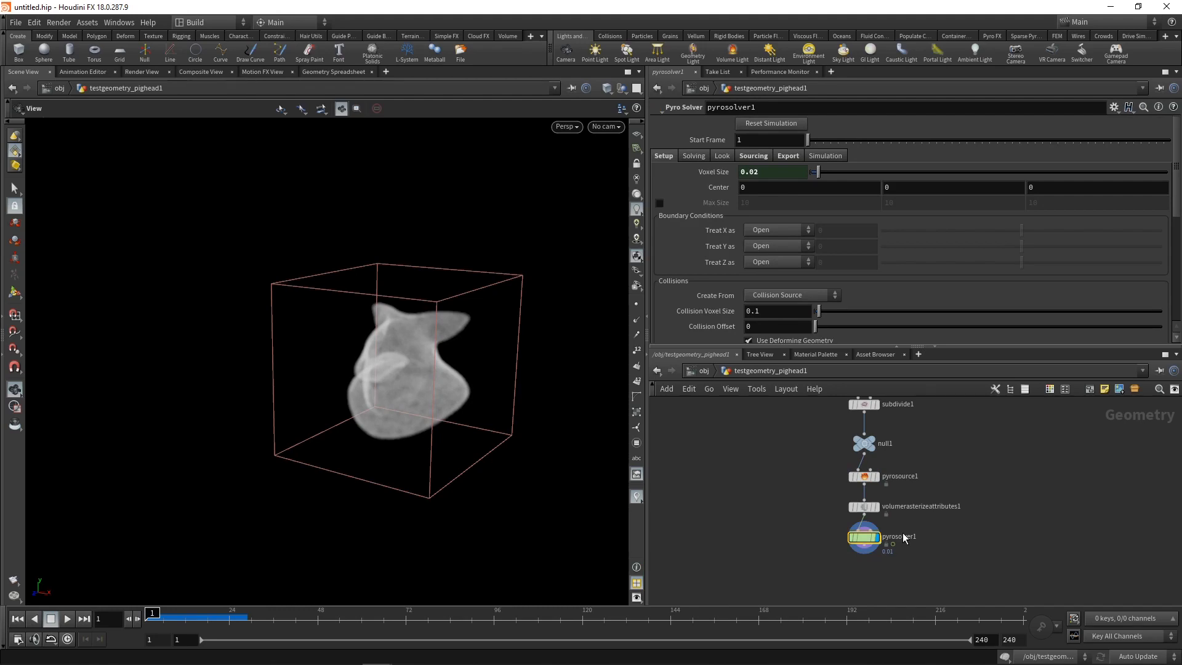
middle_drag(464, 283, 419, 314)
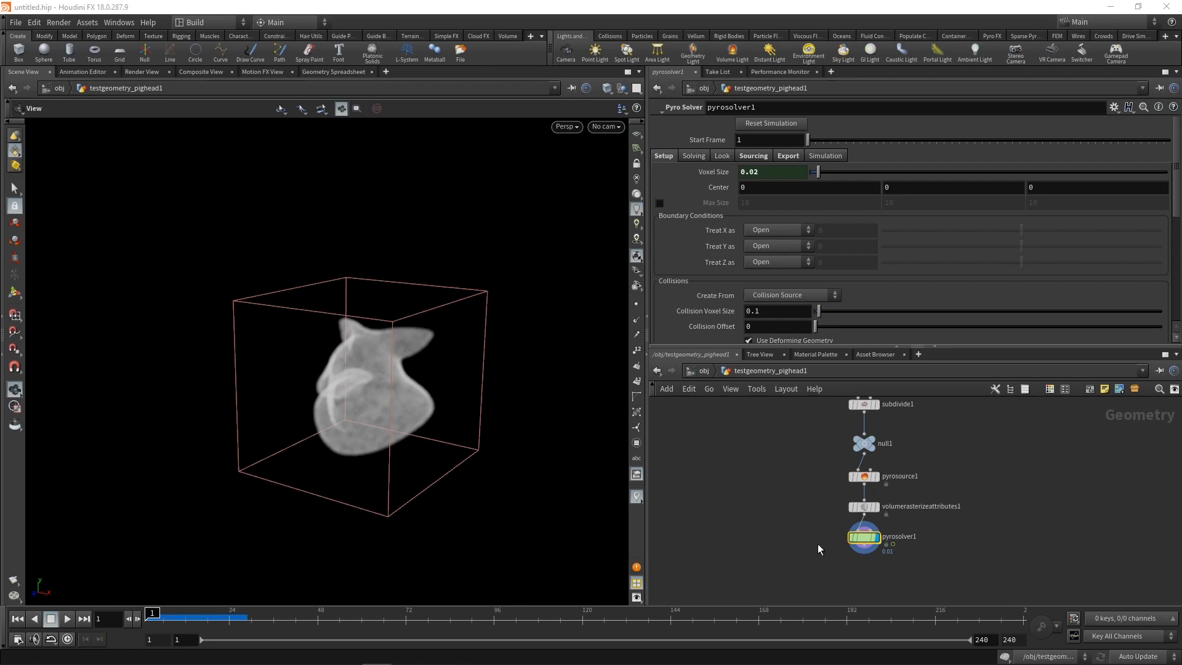
click(752, 158)
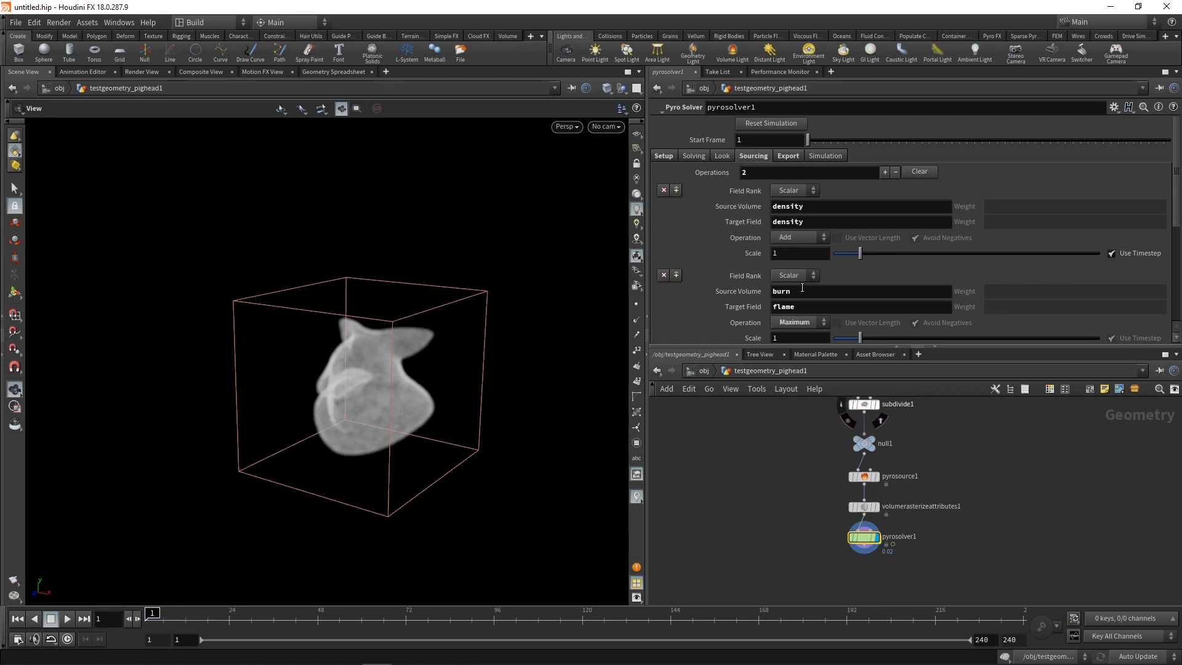
Remove the burn-to-flame sourcing operation and add a new one targeting temperature.
click(896, 172)
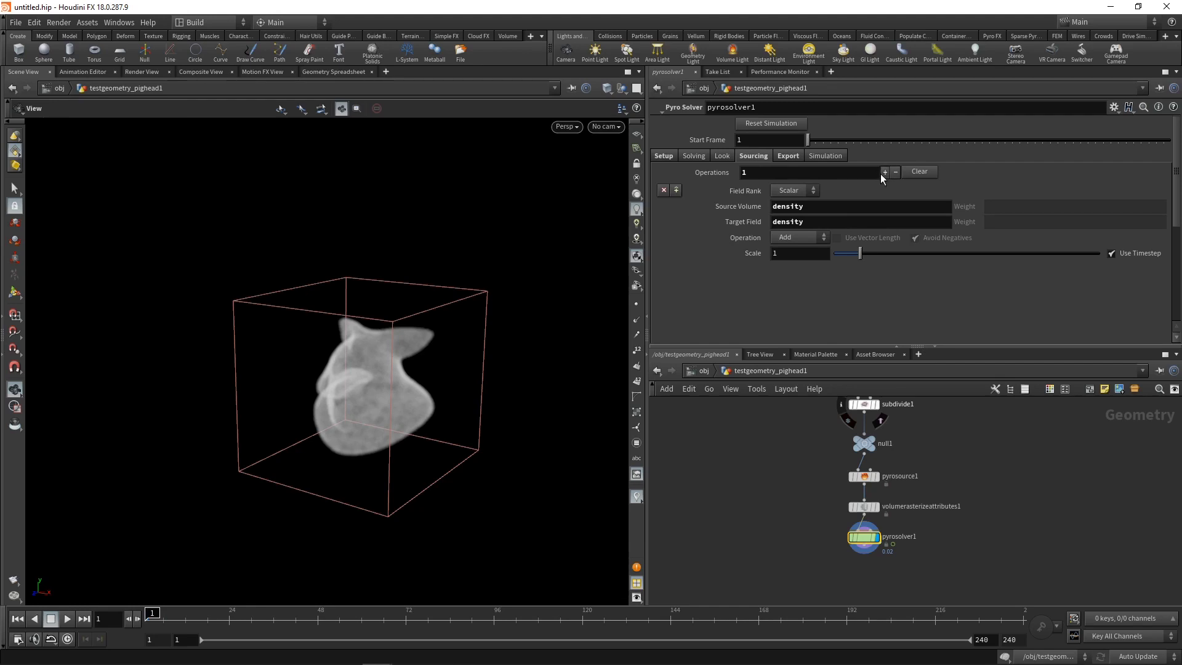
click(884, 171)
click(789, 306)
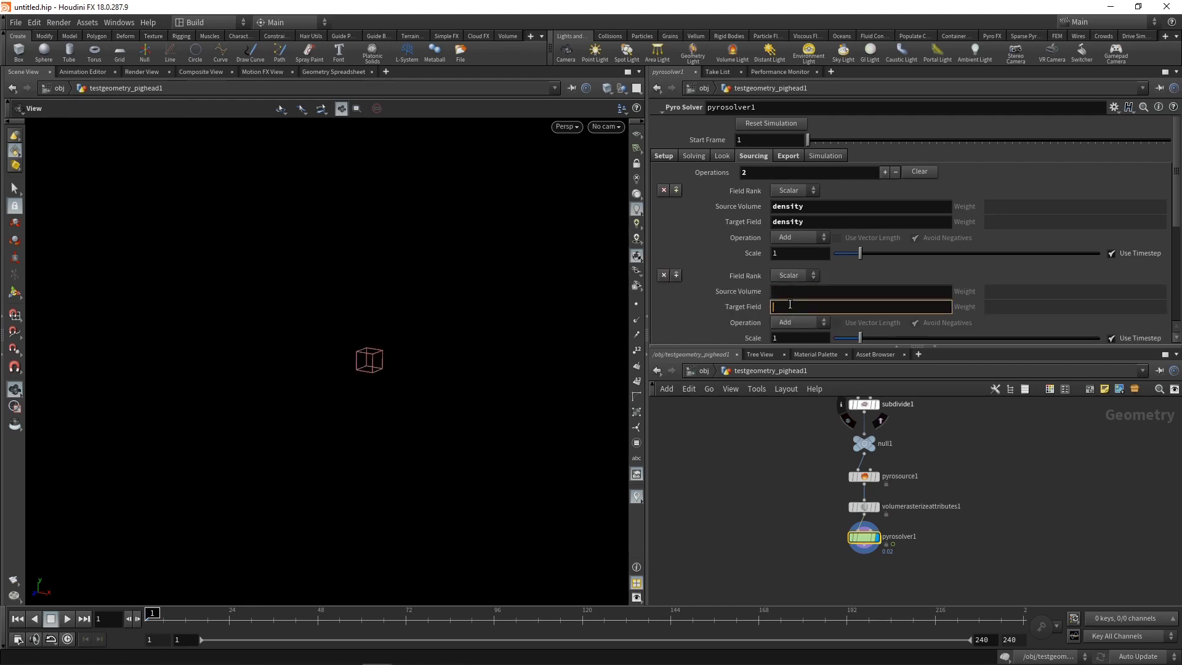
text(temperature)
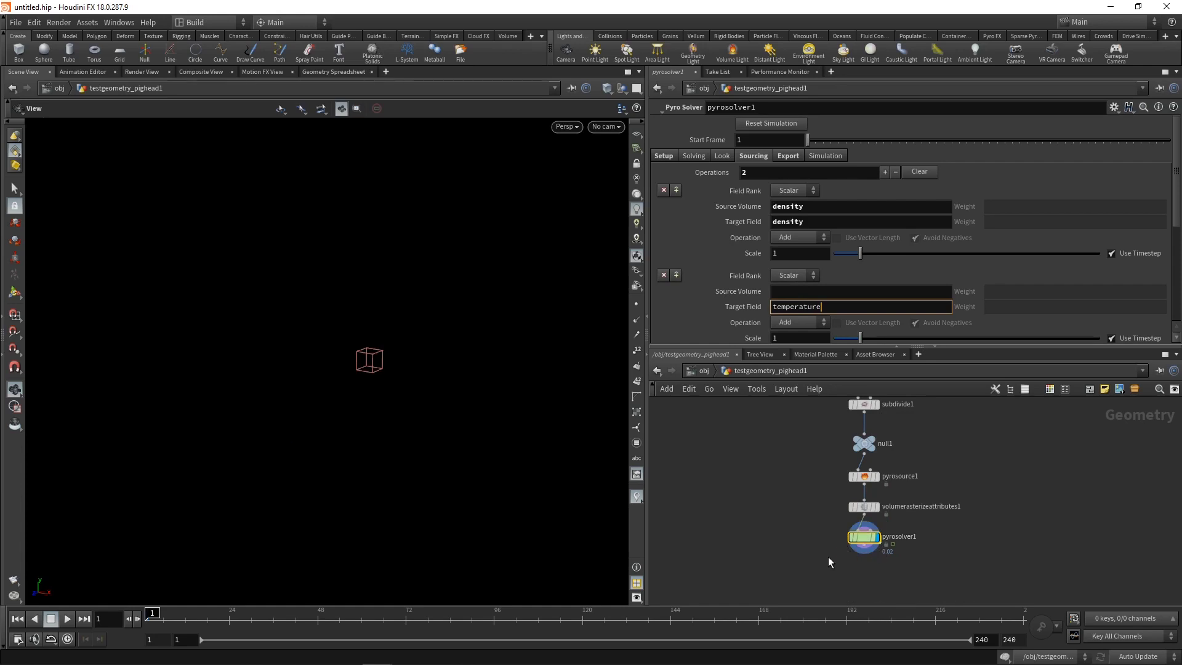
key(Return)
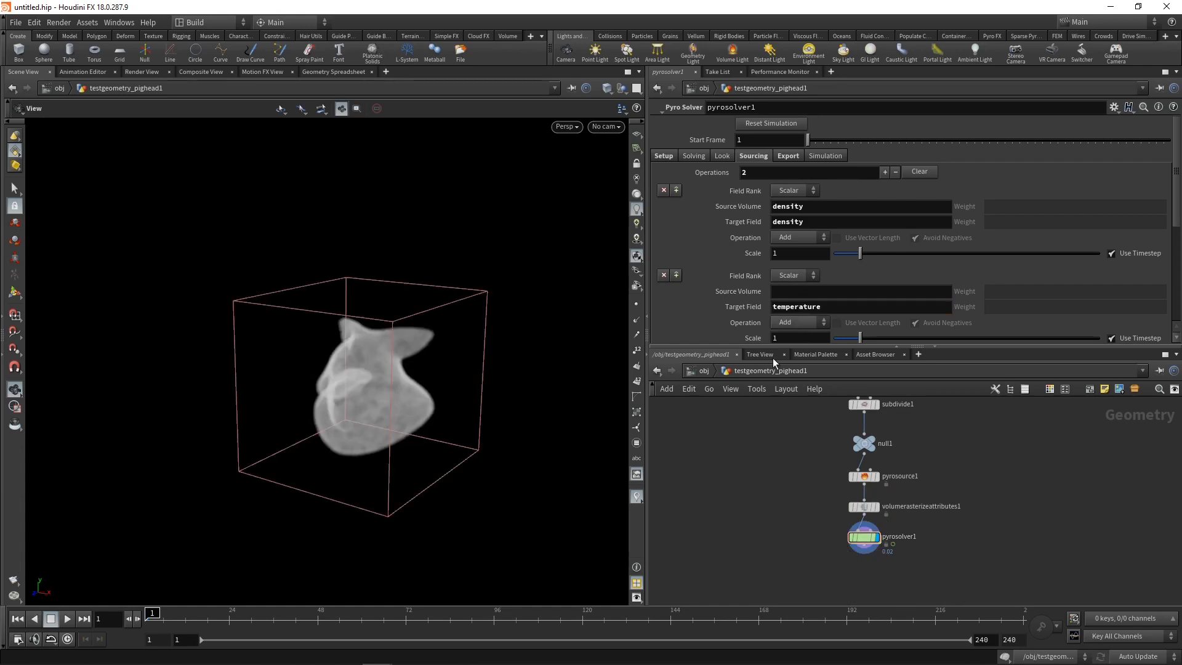
Set the new operation's source volume to density and review the rising smoke.
click(795, 289)
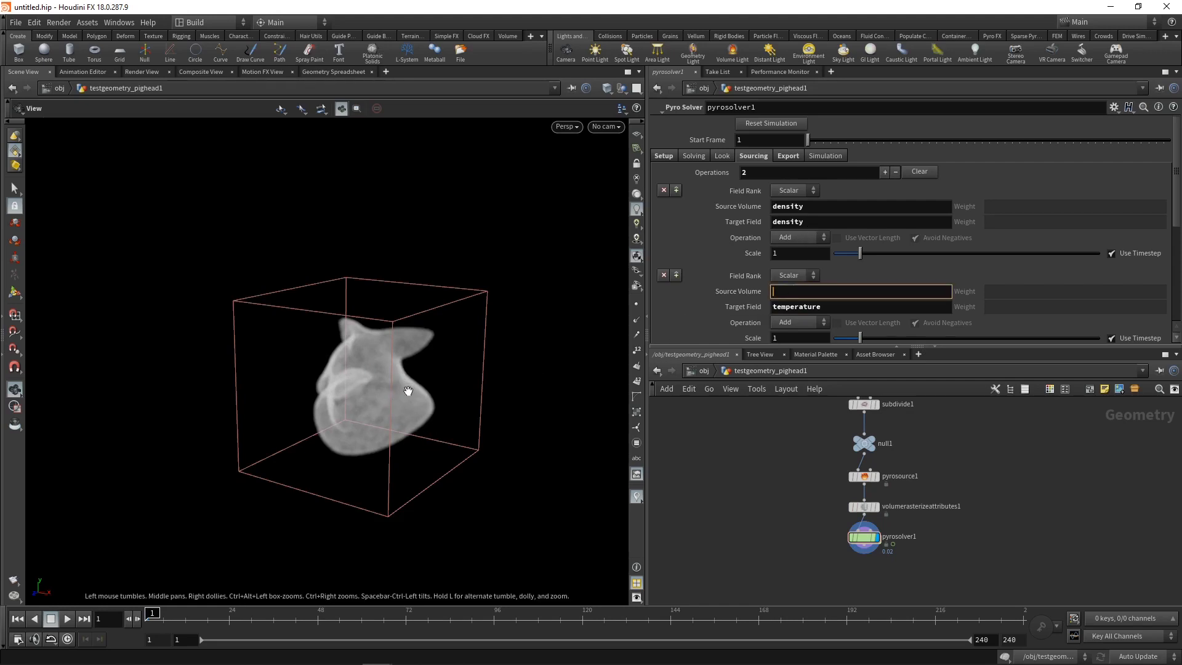
text(density)
key(Return)
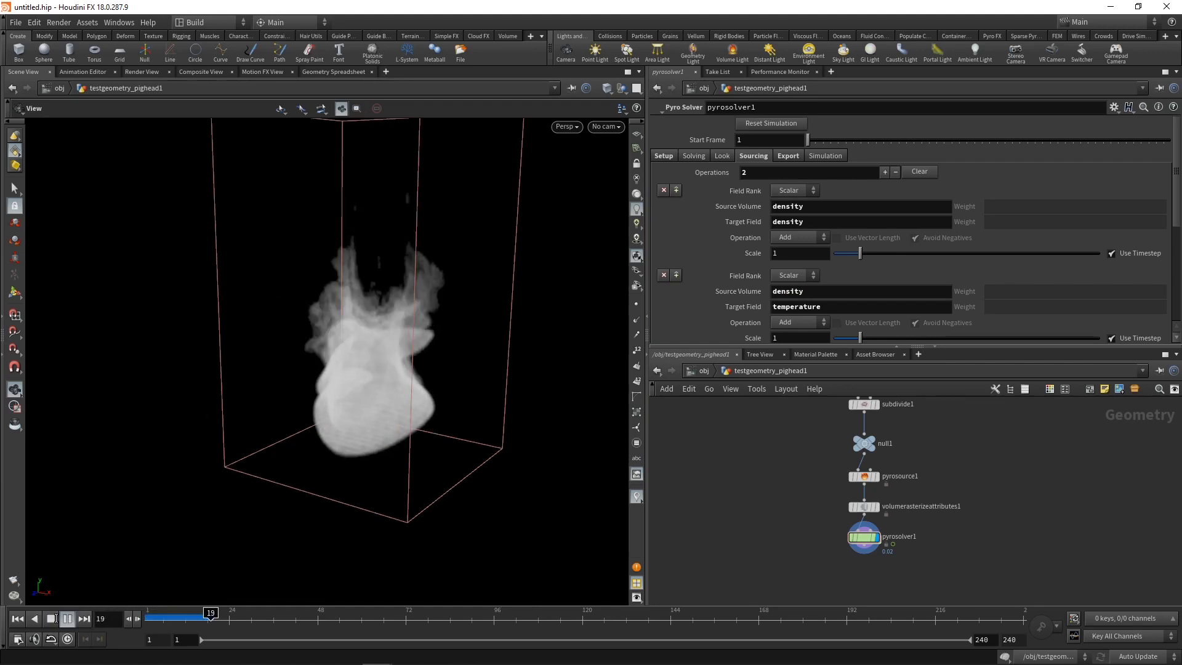
click(51, 618)
drag(390, 369, 367, 346)
Set the solver's shape Dissipation to 0.05 and preview the simulation.
click(17, 618)
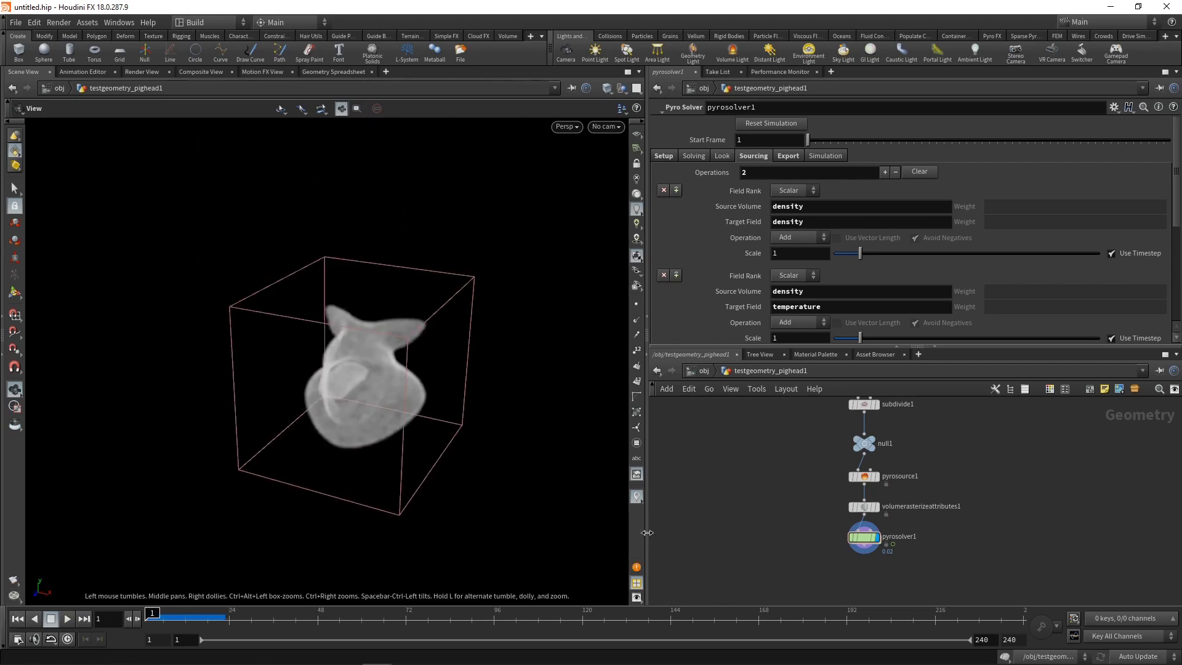
click(664, 156)
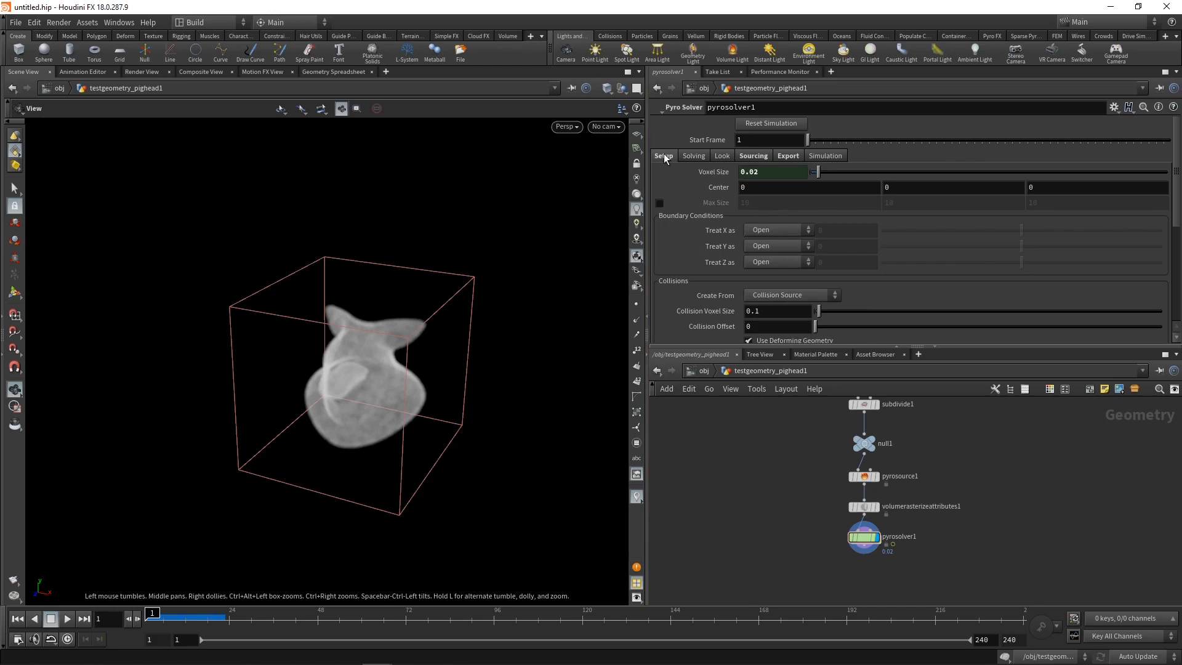
drag(876, 346, 873, 435)
middle_drag(829, 530, 834, 512)
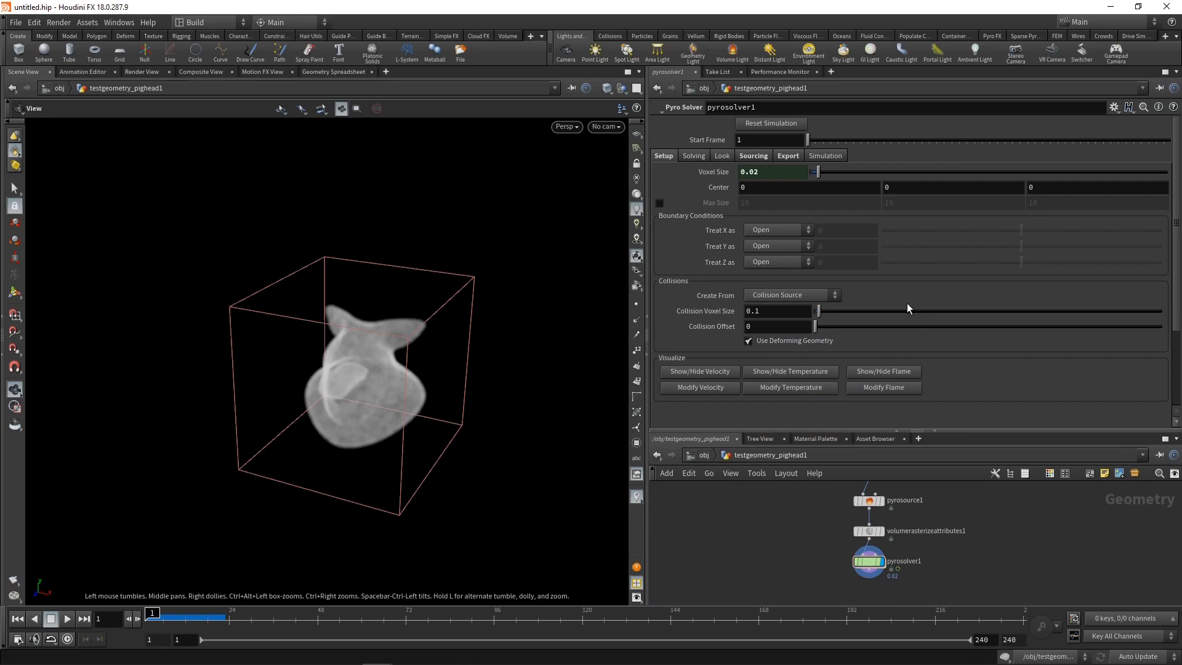
click(700, 156)
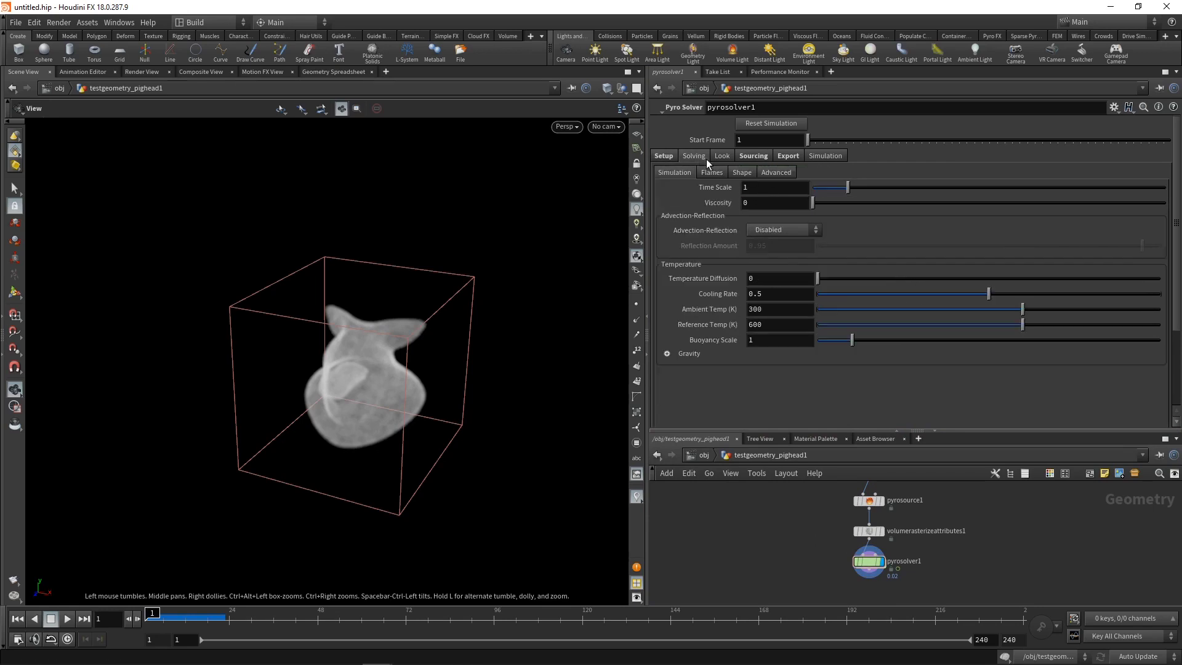
click(743, 173)
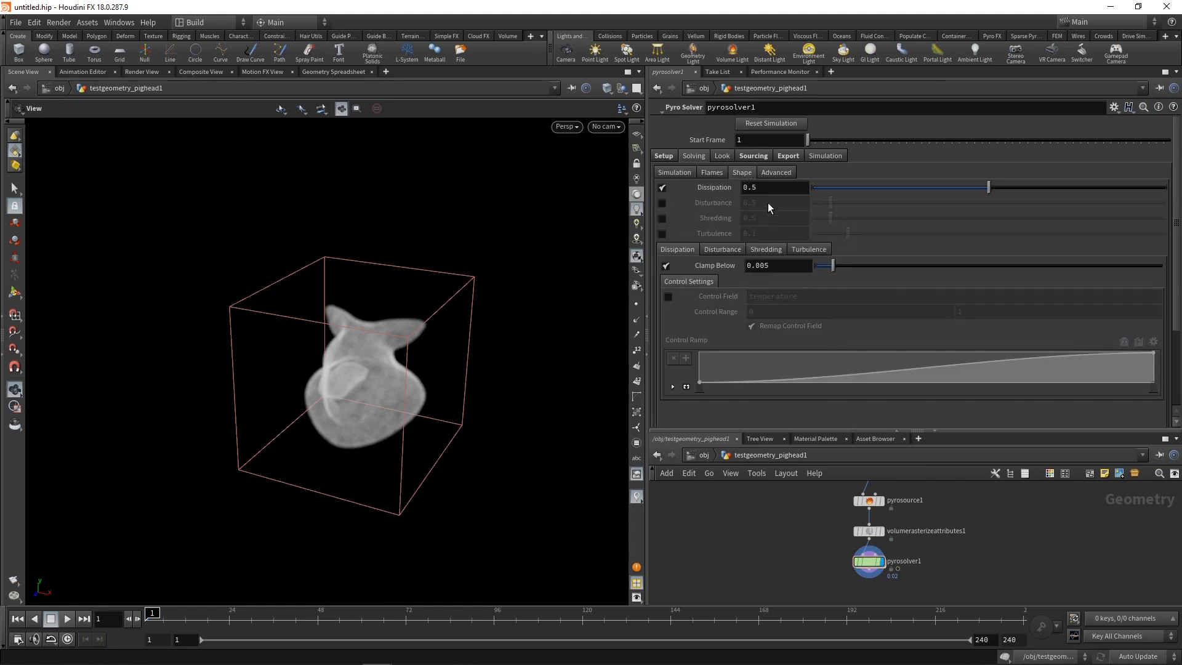
click(770, 189)
text(0.05)
key(Return)
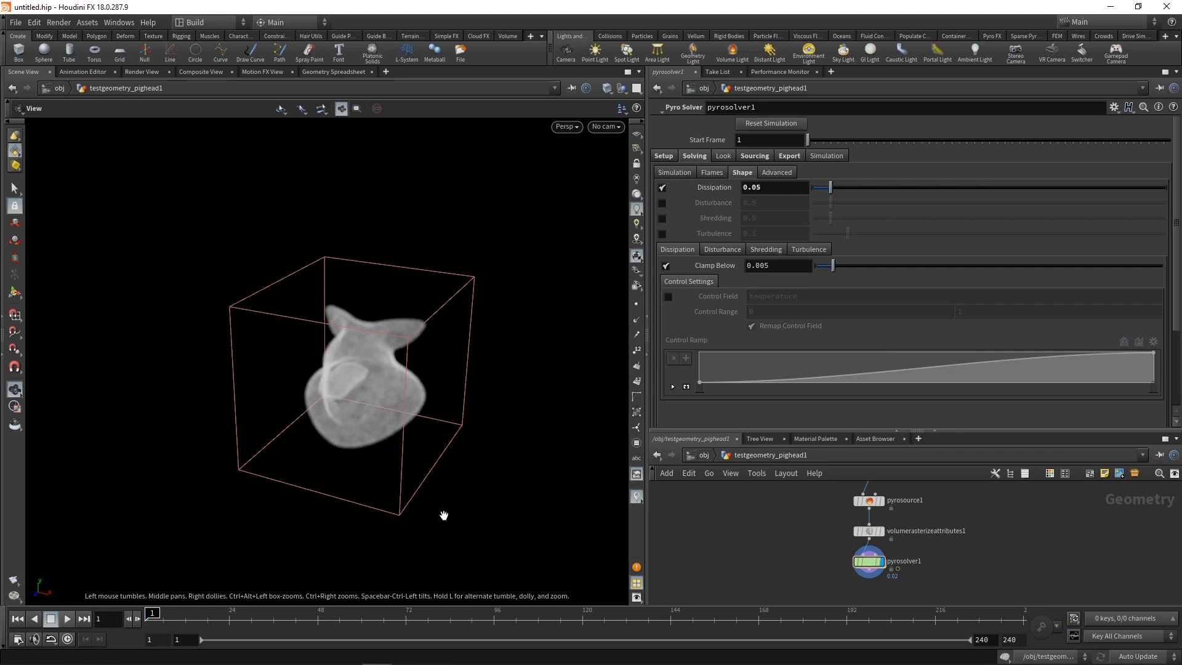
click(68, 620)
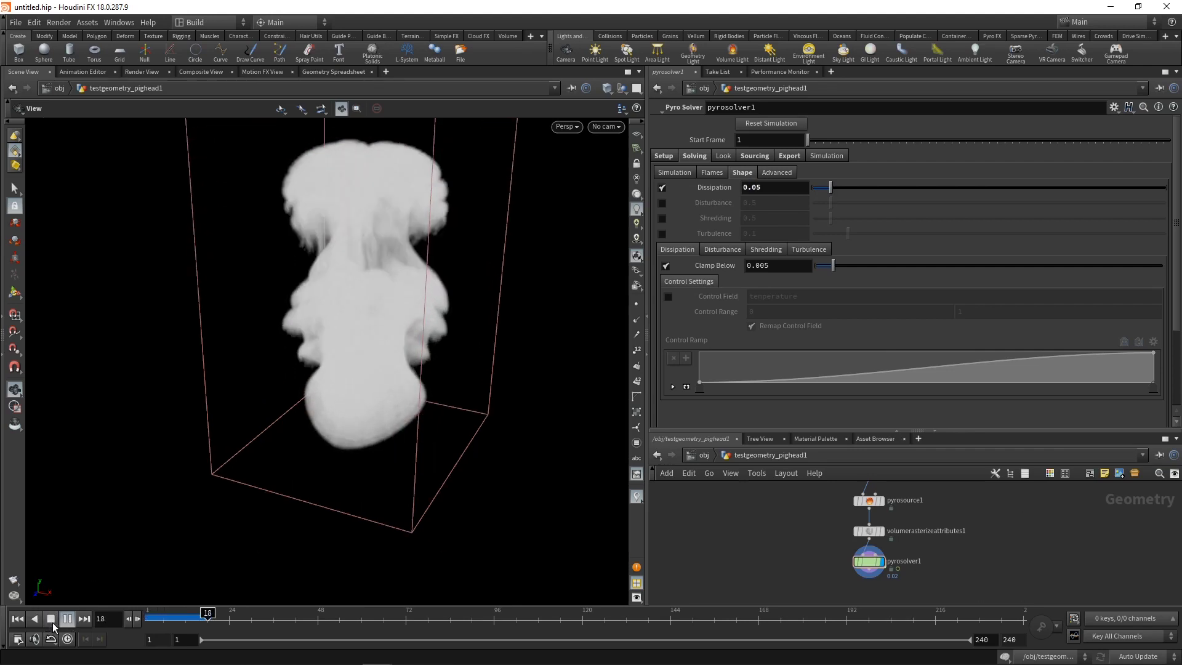
click(52, 621)
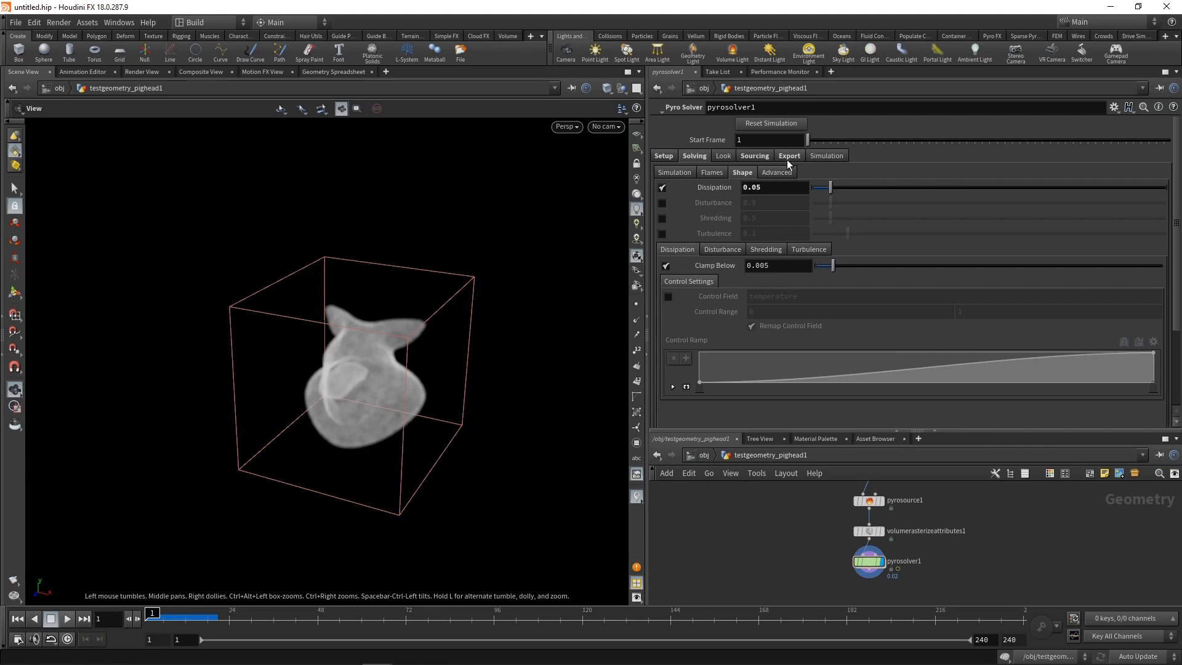
Enable Disturbance with cutoff 0.1 and roughness 0.7, then preview the smoke.
click(662, 204)
click(720, 249)
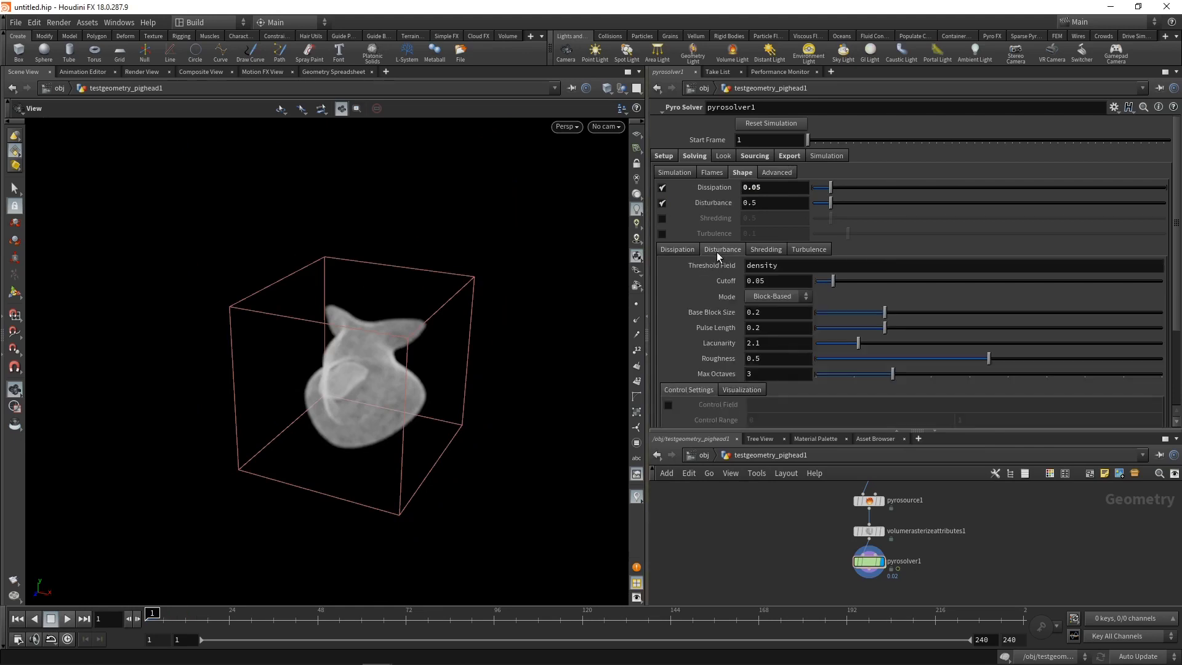
click(767, 280)
key(Return)
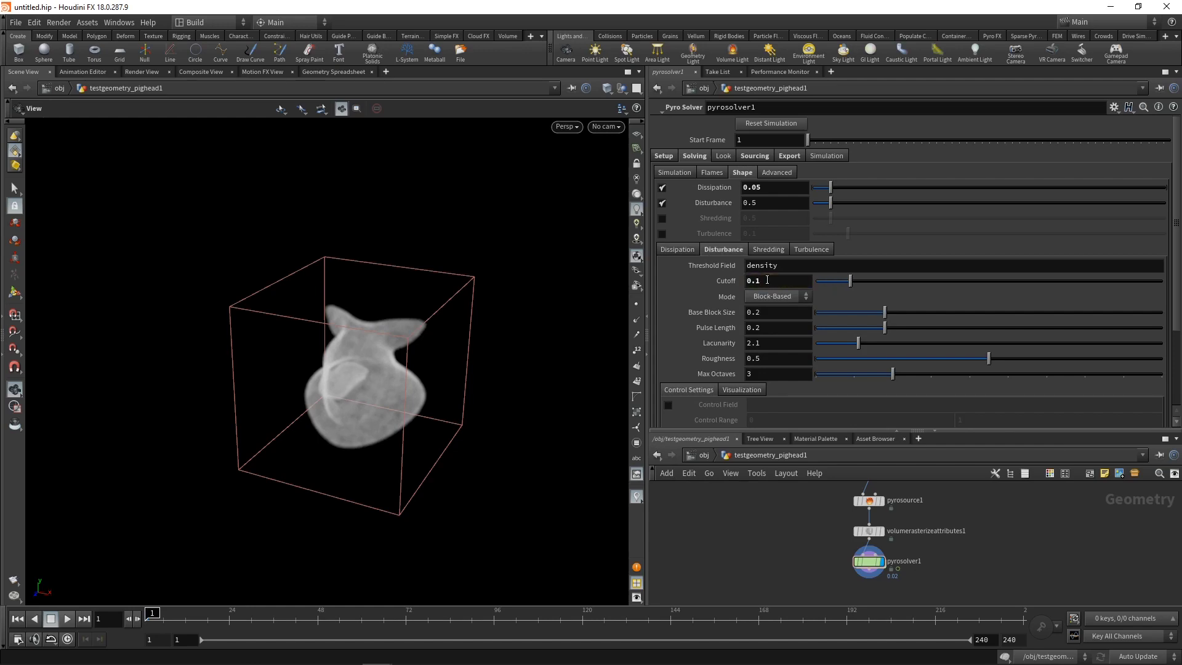
drag(989, 358, 1057, 358)
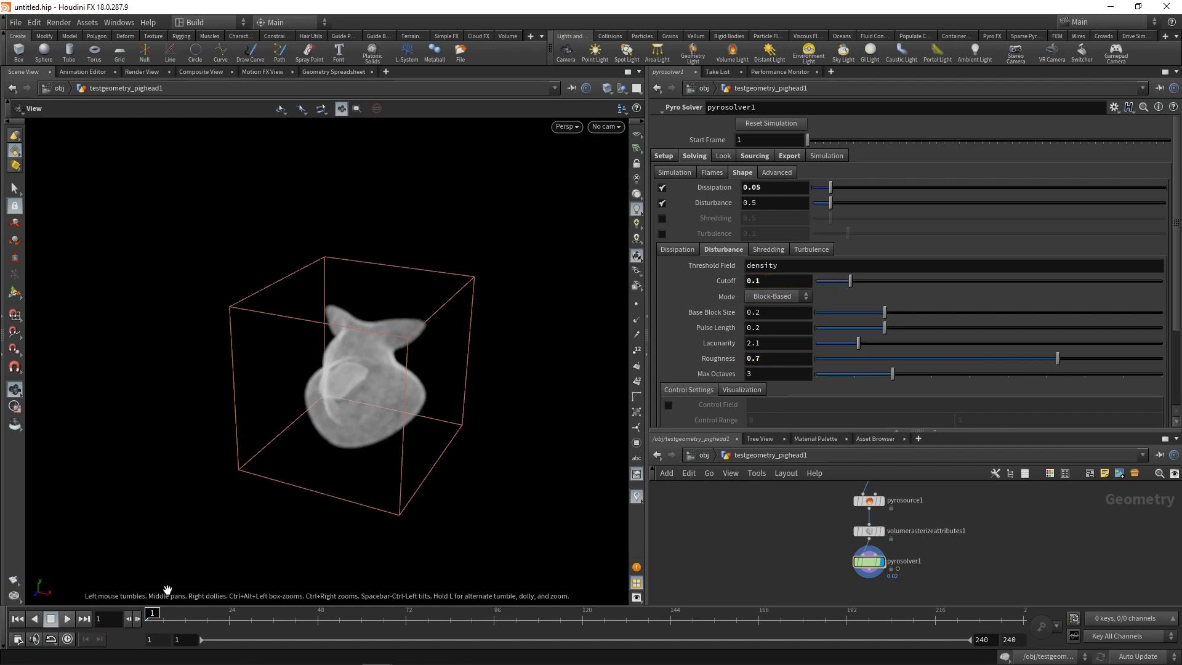
click(67, 619)
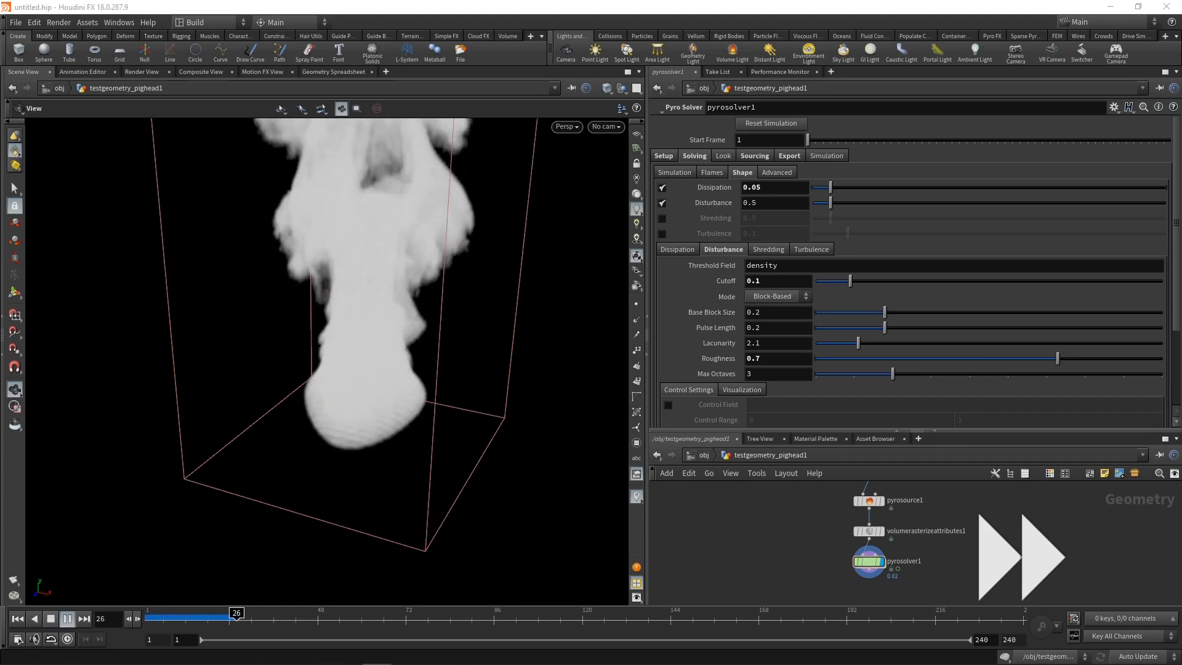
click(51, 619)
scroll(354, 331, down, 5)
drag(280, 362, 308, 338)
scroll(308, 338, up, 3)
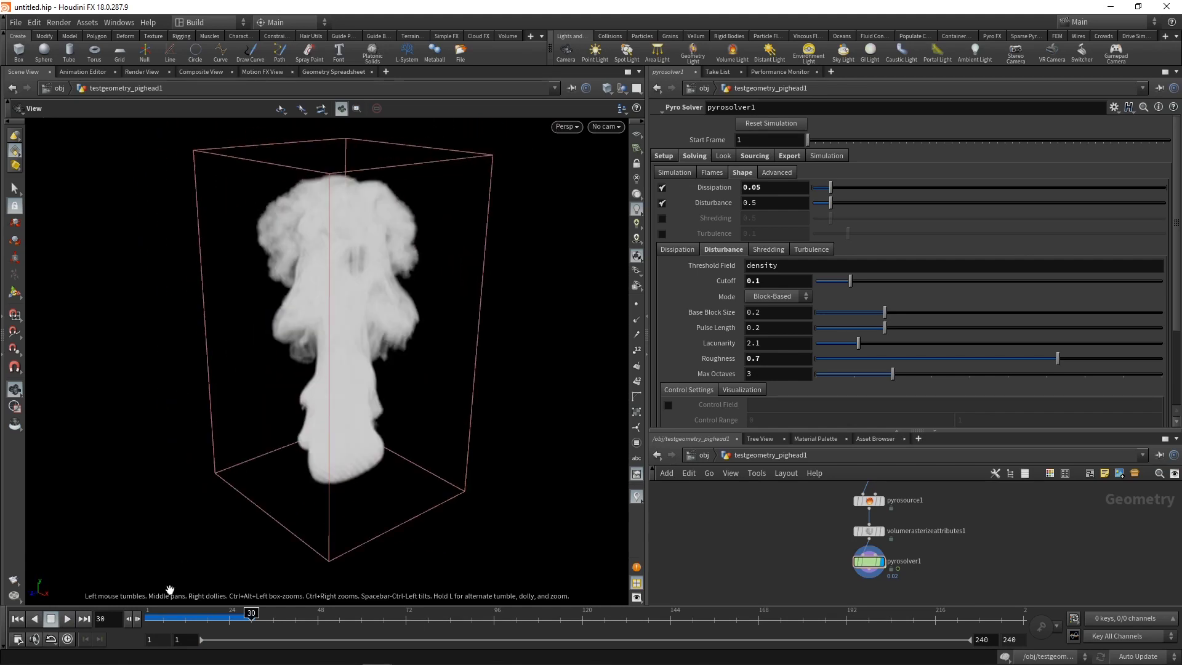
click(24, 617)
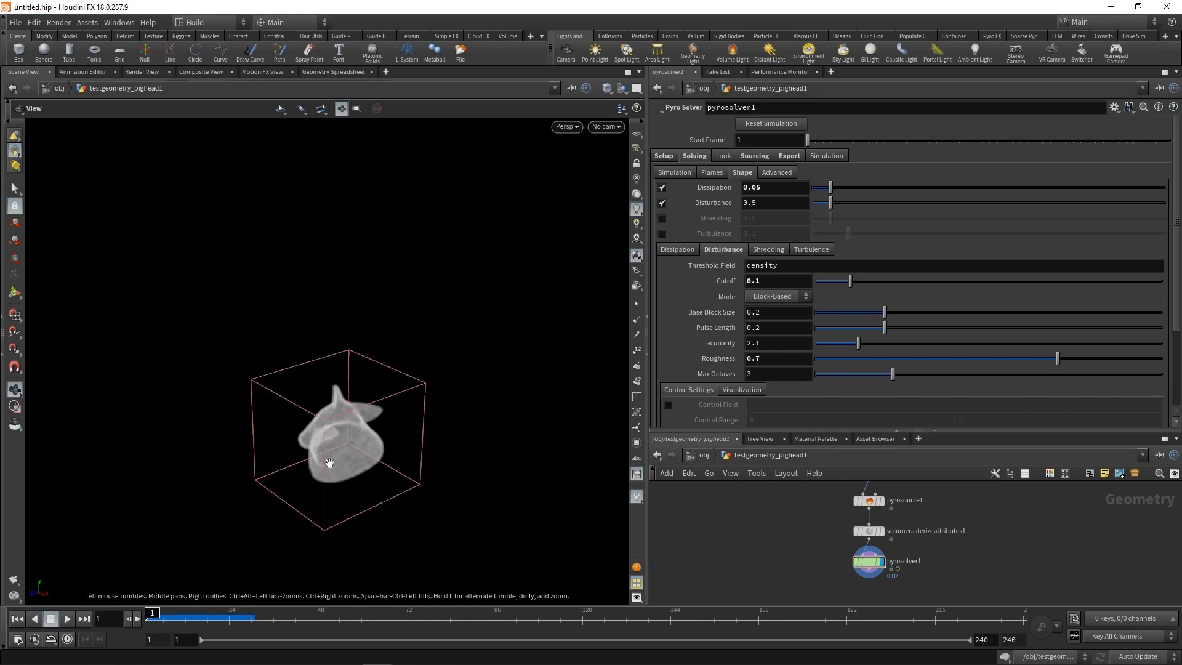
scroll(445, 423, up, 3)
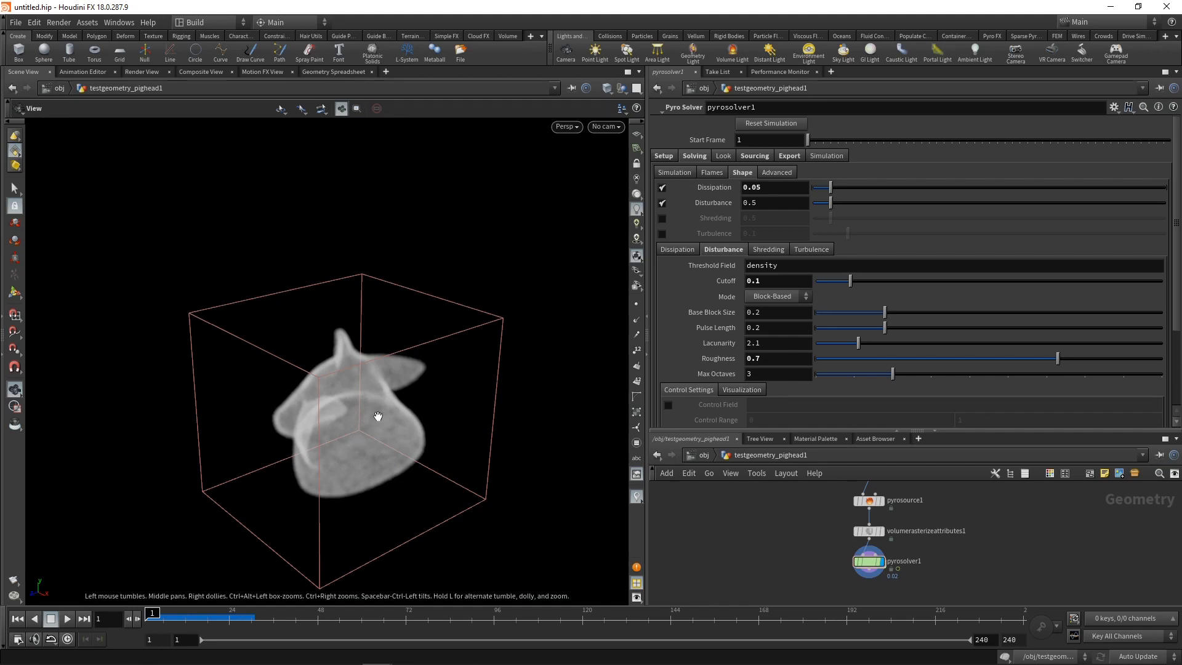
Move the lower nodes down and insert an Attribute Noise node above volumerasterizeattributes1.
middle_drag(803, 536, 807, 516)
drag(848, 499, 930, 555)
drag(879, 518, 878, 555)
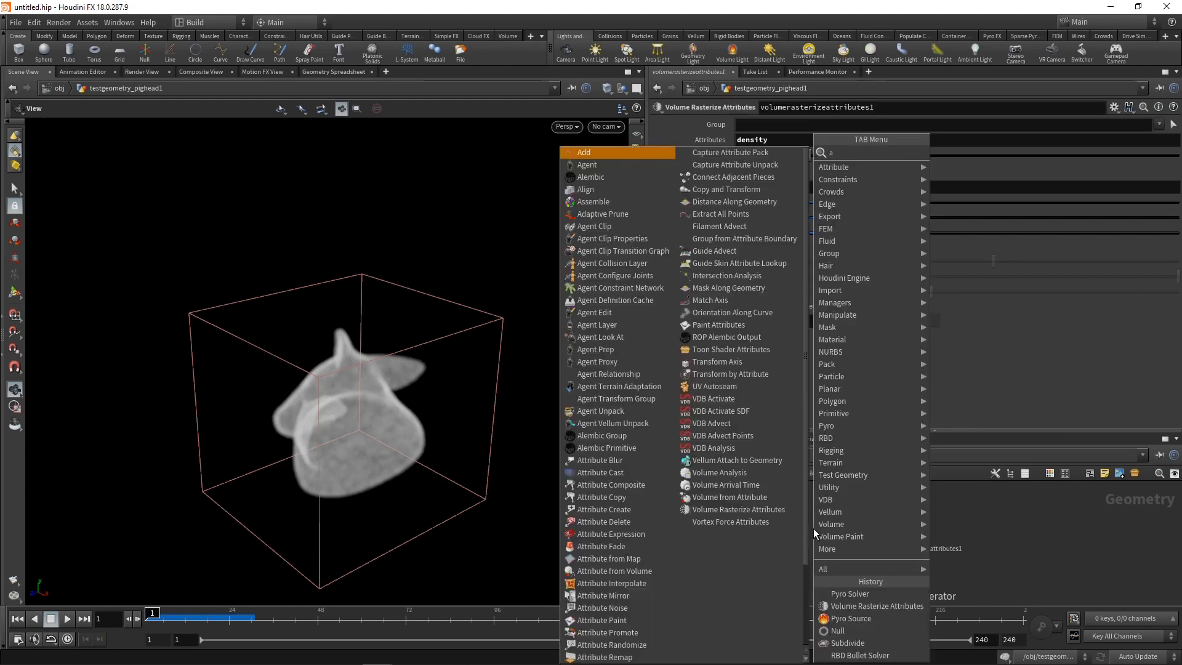
key(Tab)
text(att)
key(Return)
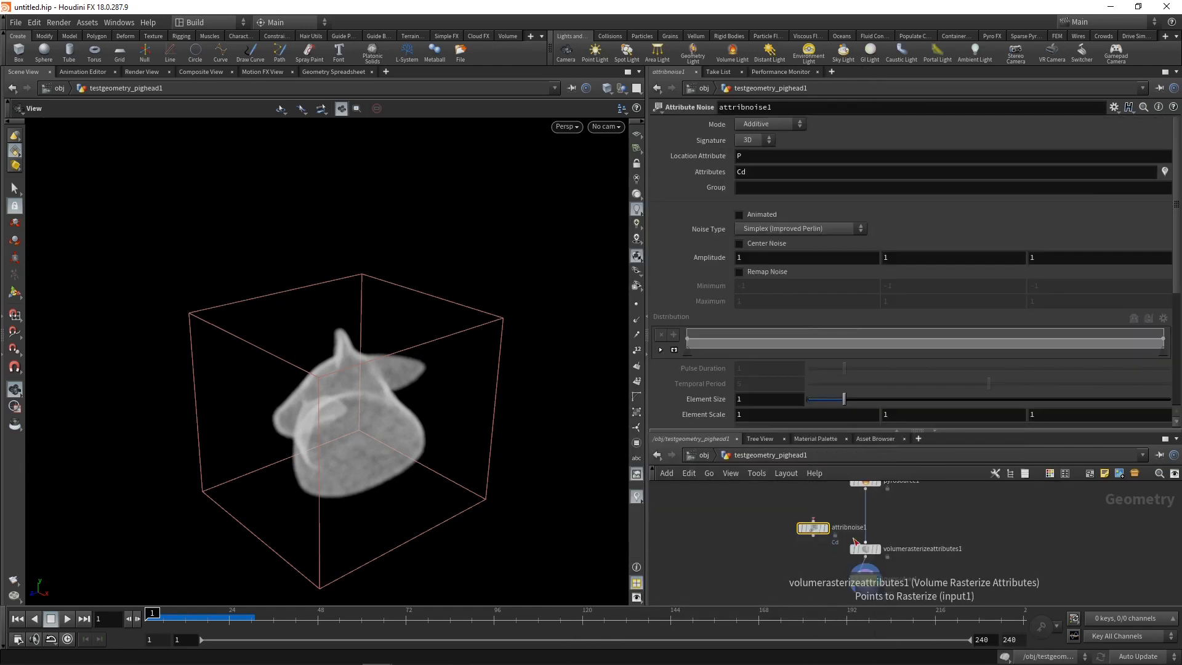
click(863, 520)
click(877, 516)
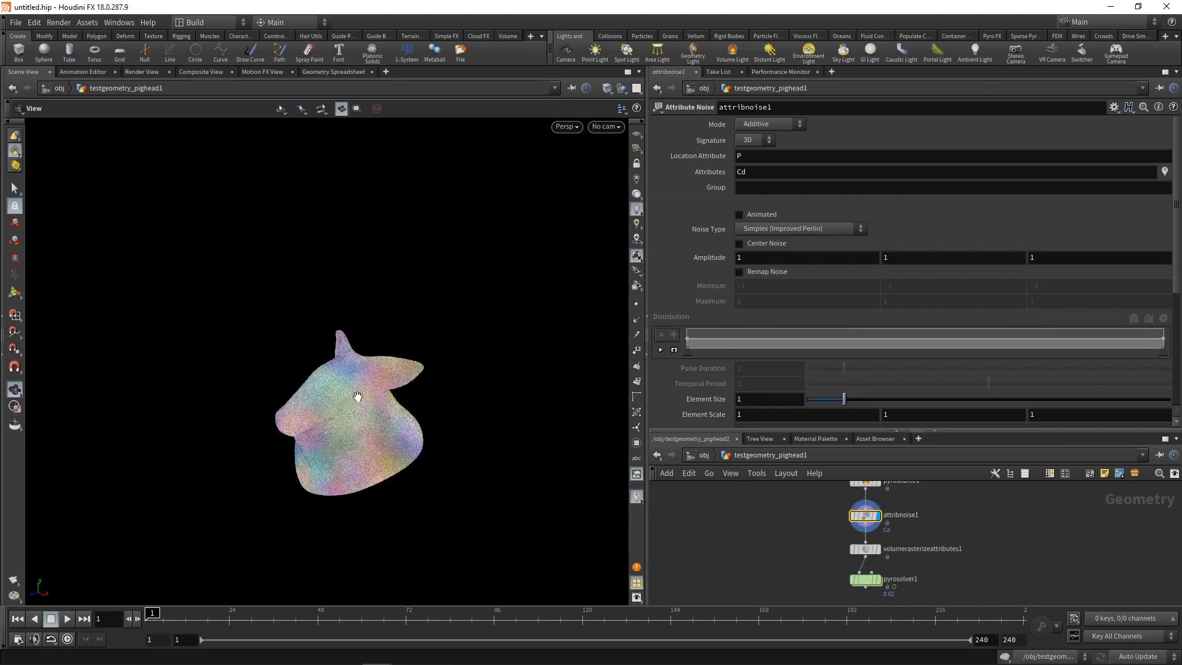
Set the noise to affect density with a 1D signature, then display the rasterizer.
click(754, 172)
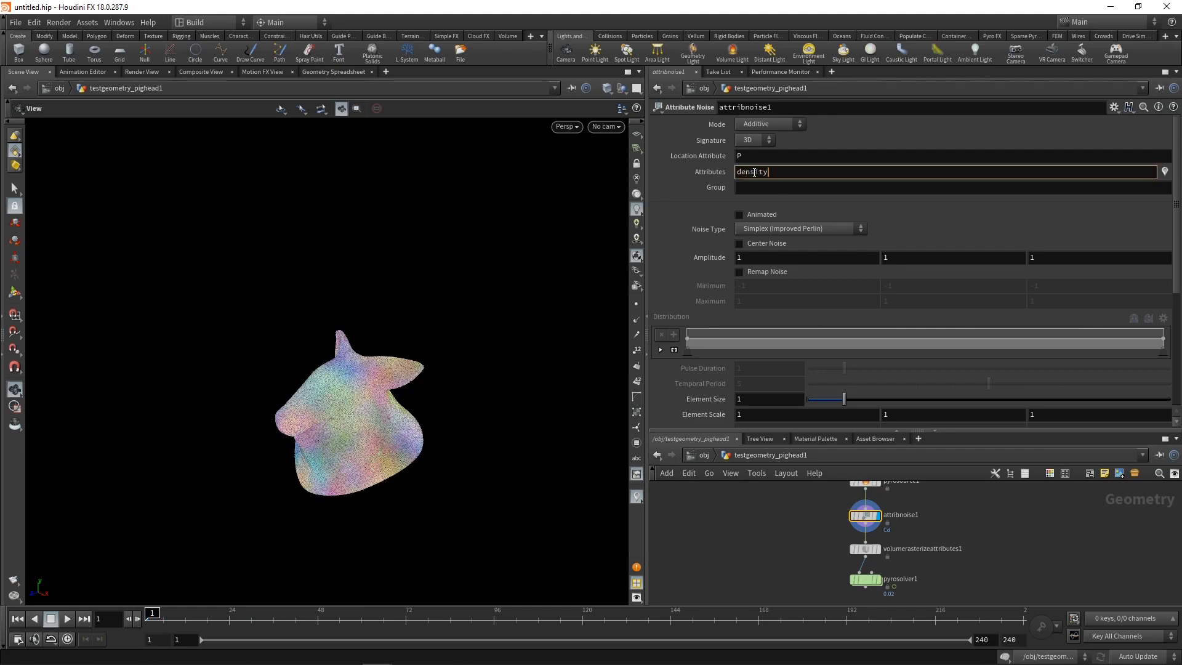
click(762, 141)
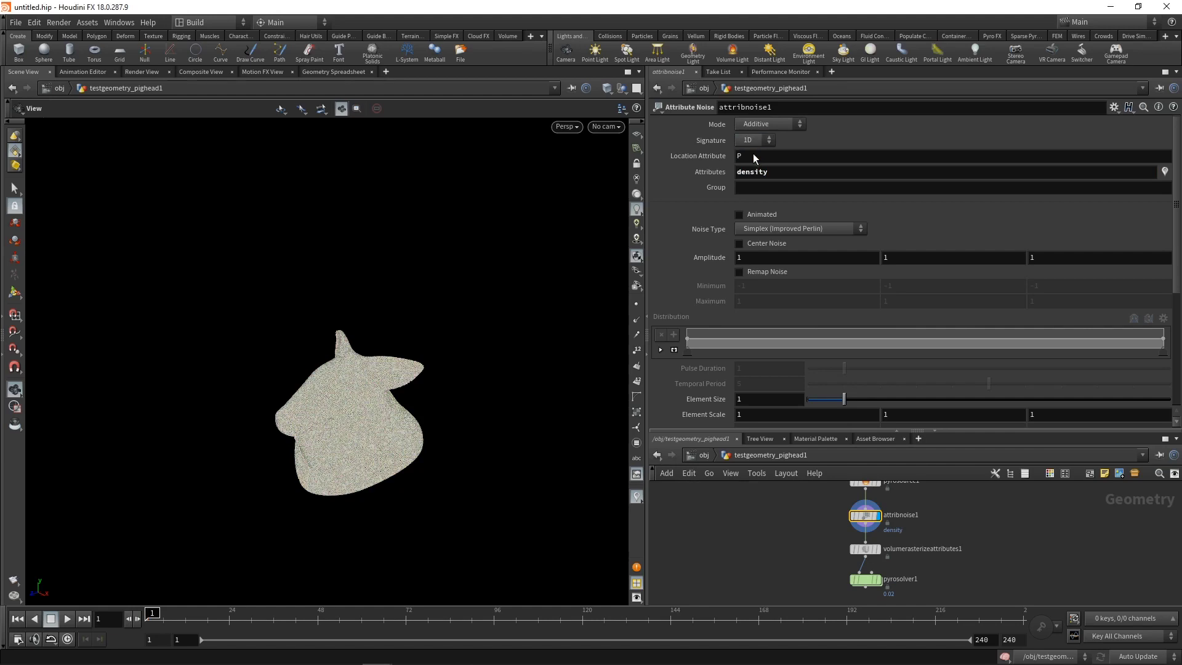
click(880, 555)
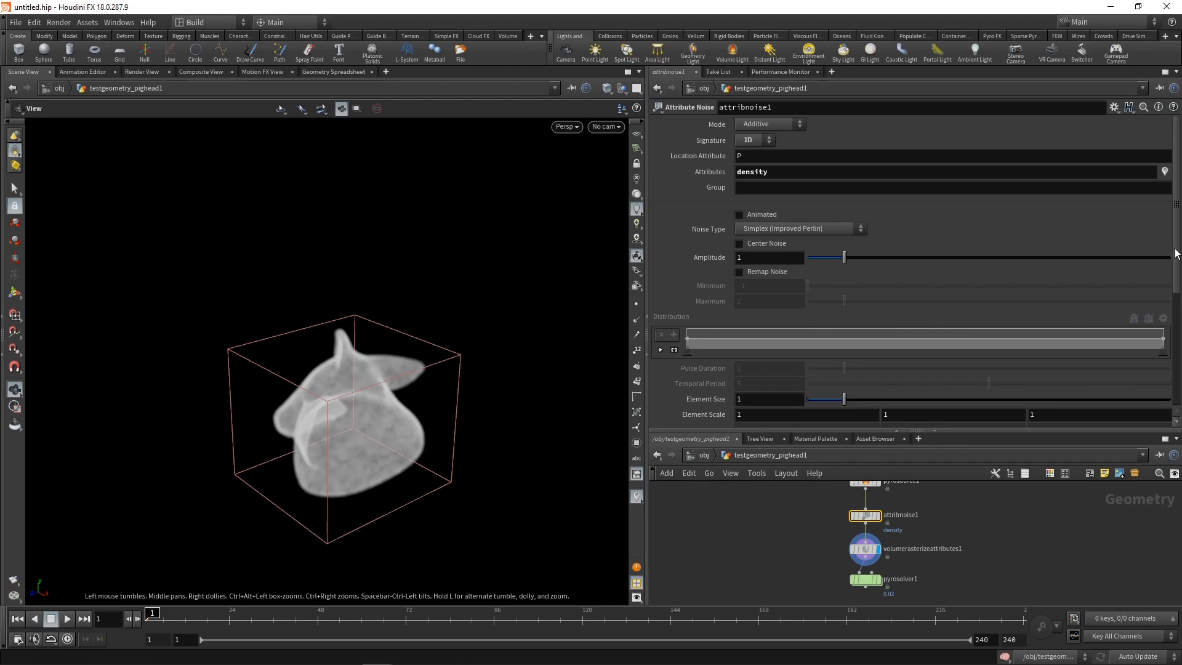
Set the noise Element Size to 0.2 and enable Remap Noise.
drag(1176, 253, 1173, 364)
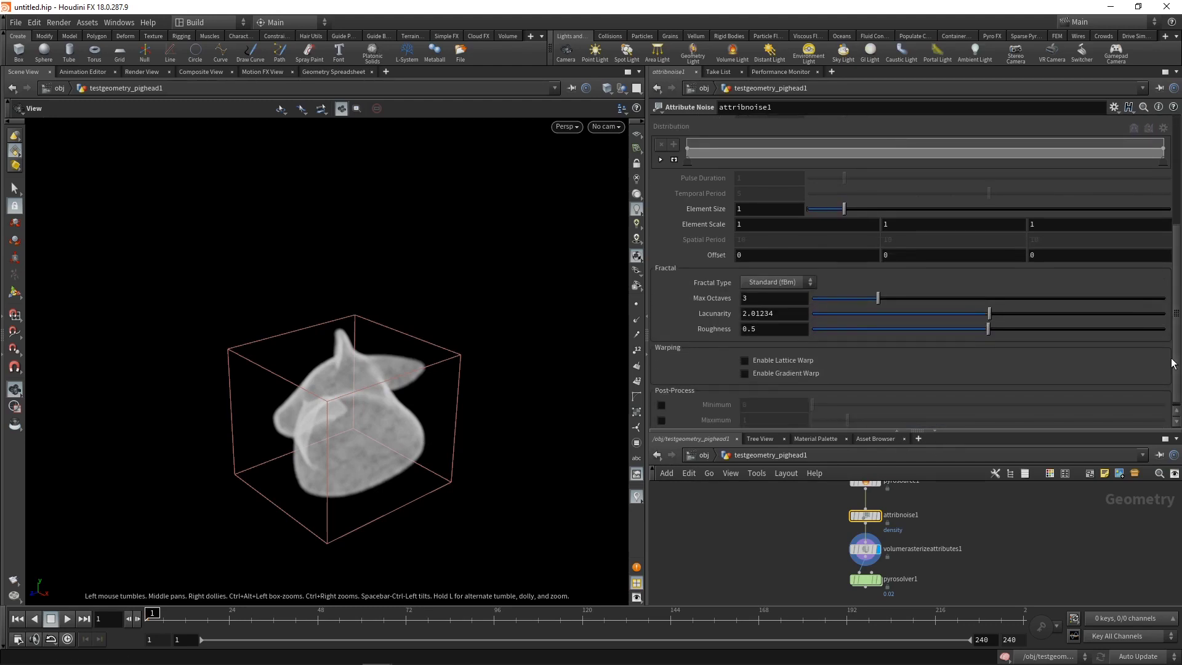
click(754, 209)
key(Return)
scroll(697, 288, up, 4)
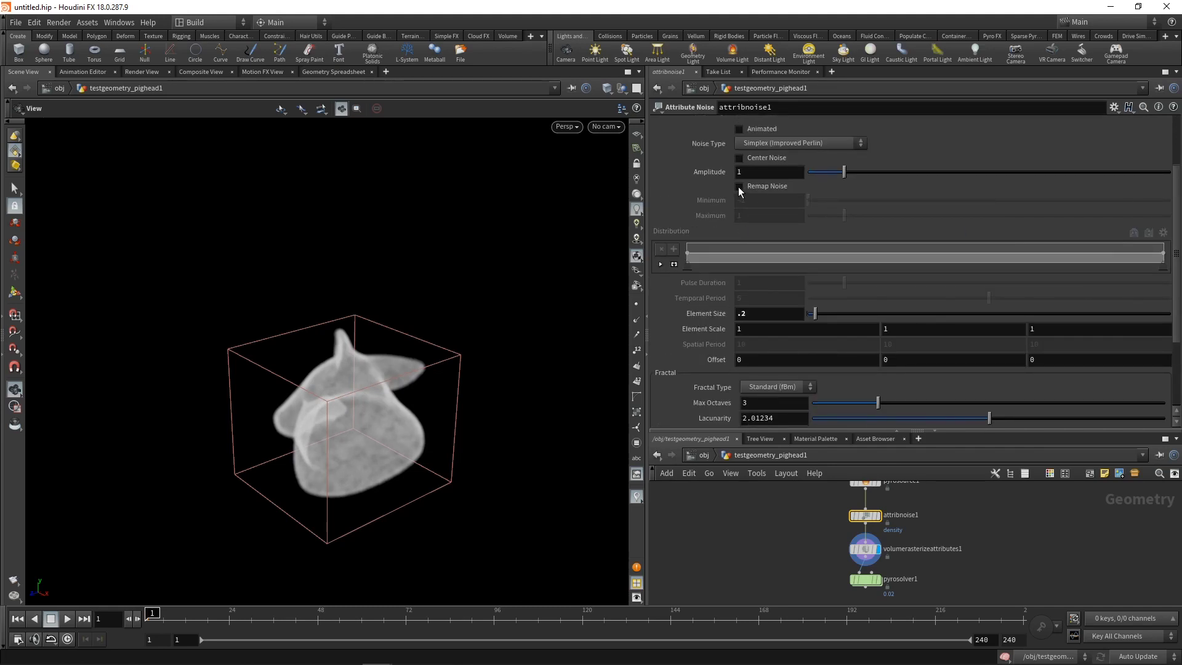
click(739, 187)
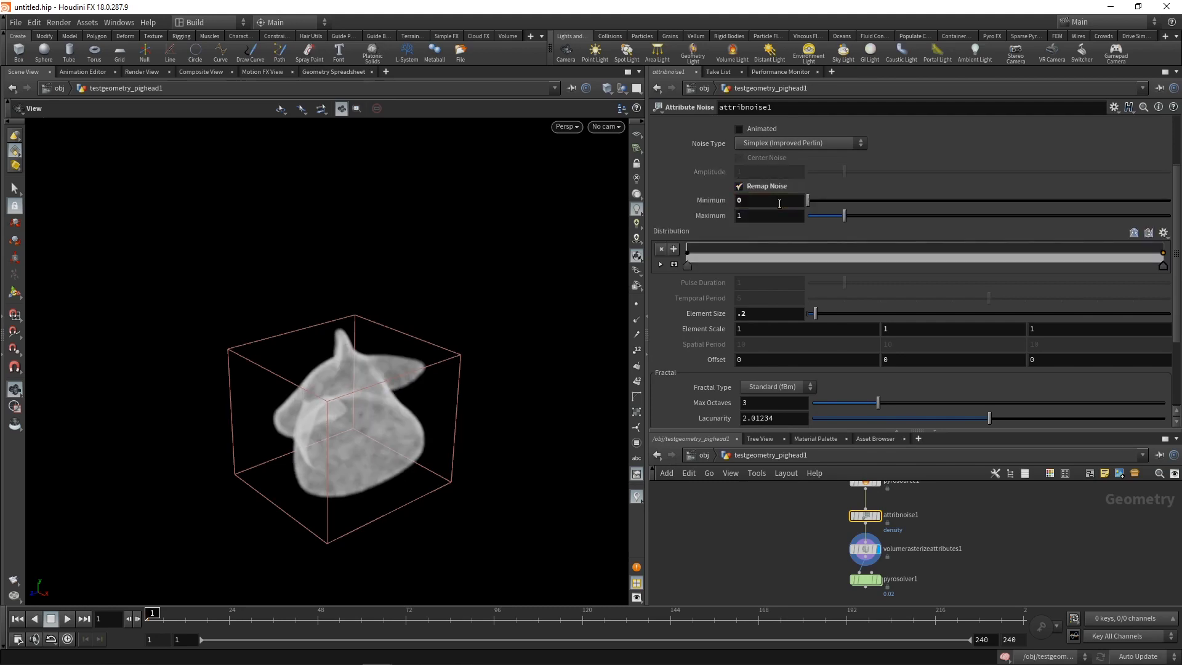
Reshape the distribution ramp with new points around 0.2–0.24.
click(656, 265)
drag(794, 238, 804, 242)
drag(804, 241, 807, 242)
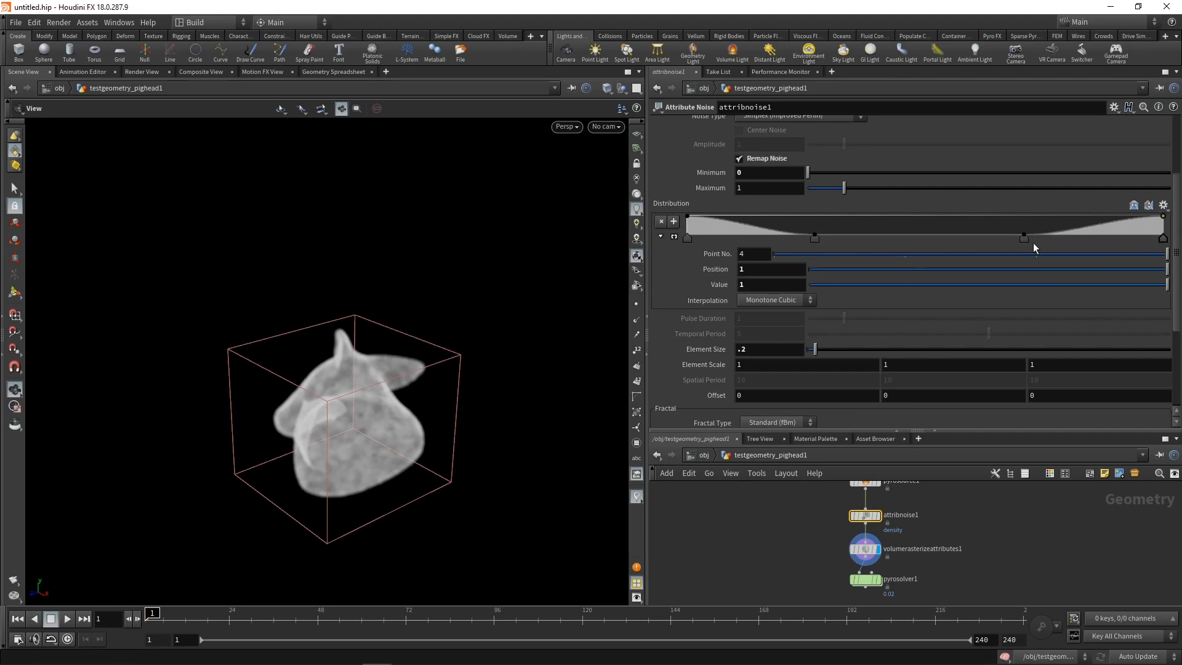
drag(1025, 238, 1052, 239)
drag(815, 238, 793, 241)
drag(1177, 257, 1178, 223)
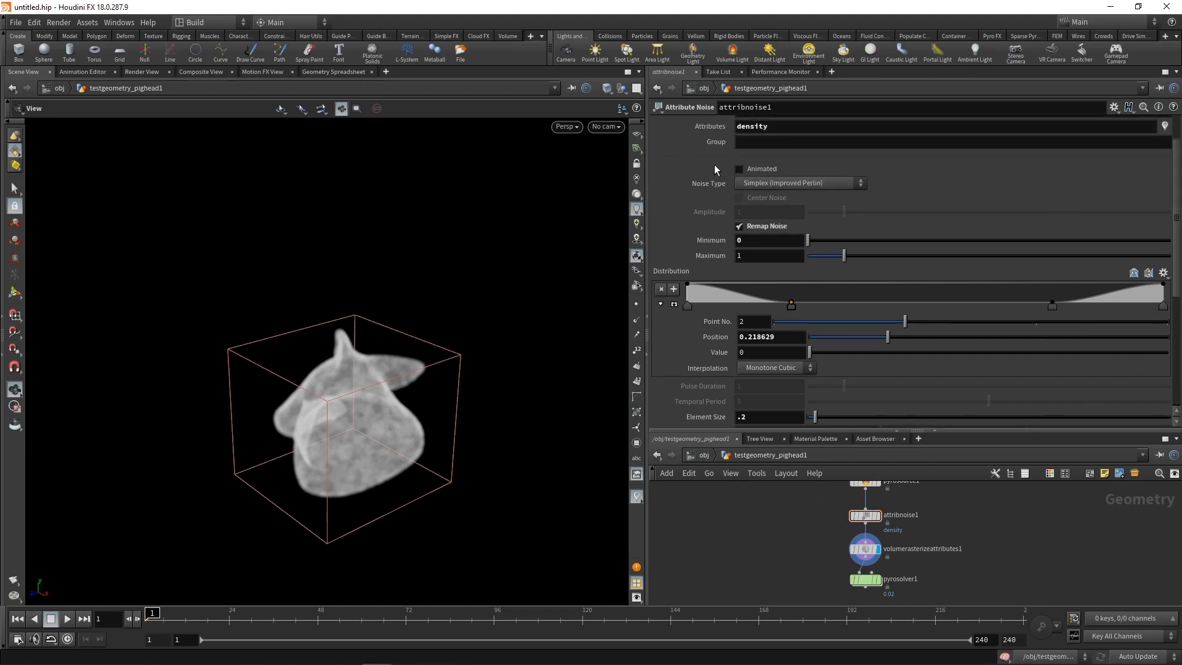
Make the noise animated and play back to preview it.
click(739, 169)
click(67, 620)
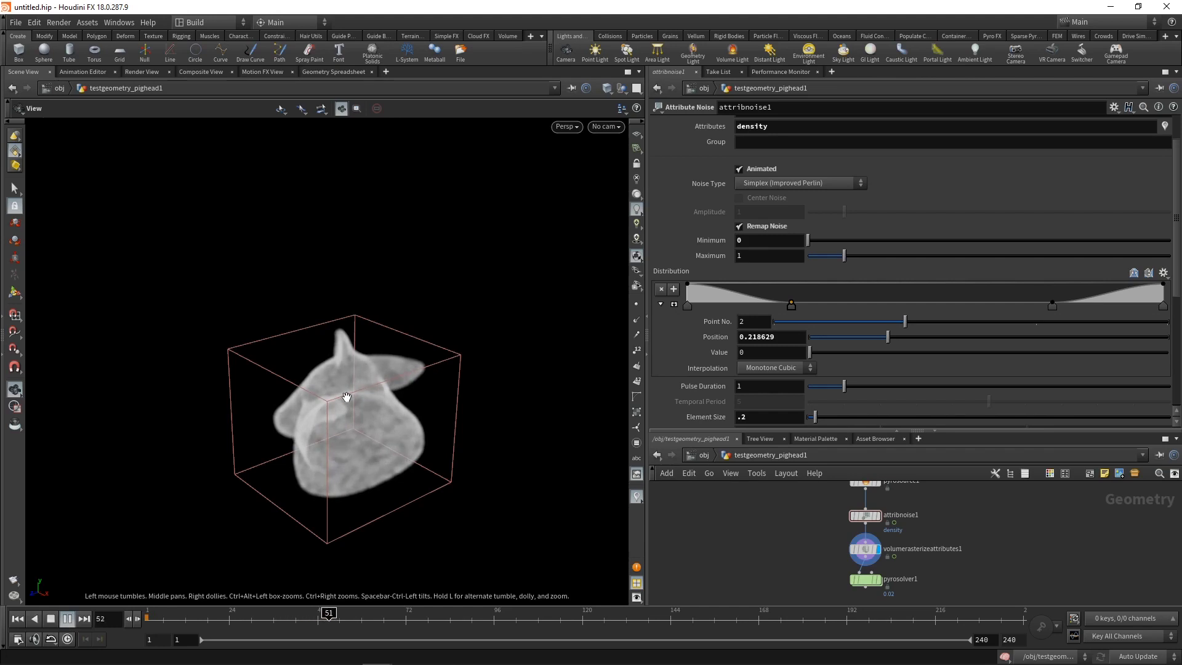
click(67, 618)
click(18, 619)
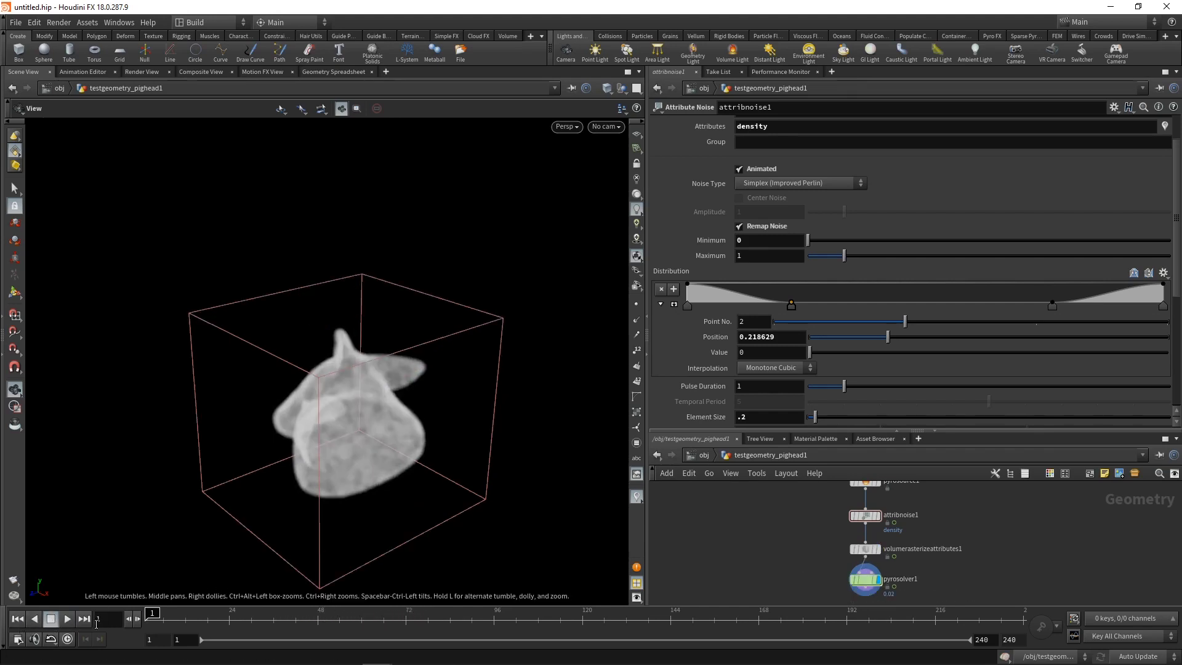
Play the smoke simulation, rewind to frame 1, reframe the view, and enlarge the network editor.
click(67, 618)
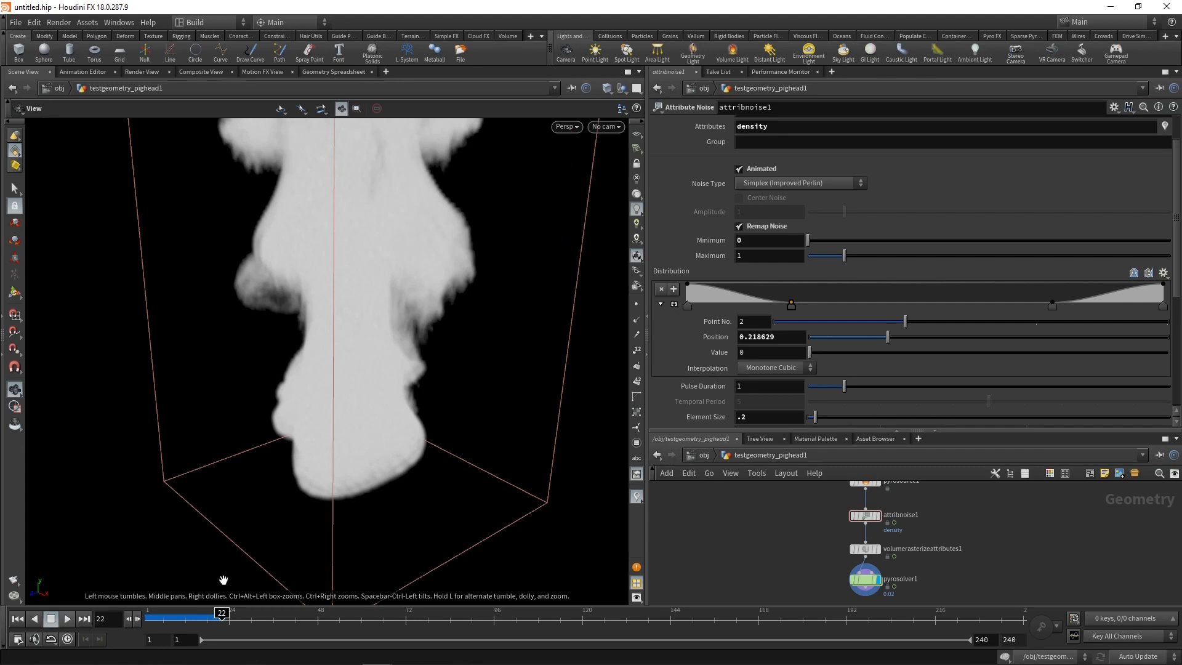
key(ctrl+Up)
drag(328, 504, 417, 465)
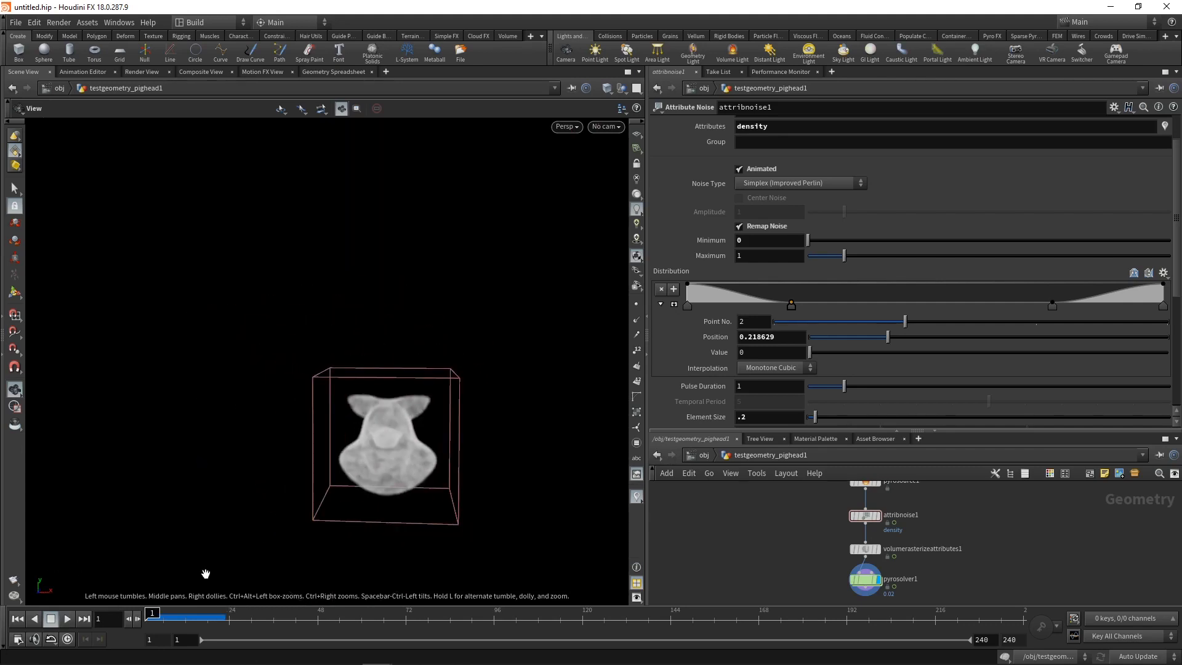
middle_drag(454, 448, 441, 433)
drag(921, 433, 868, 330)
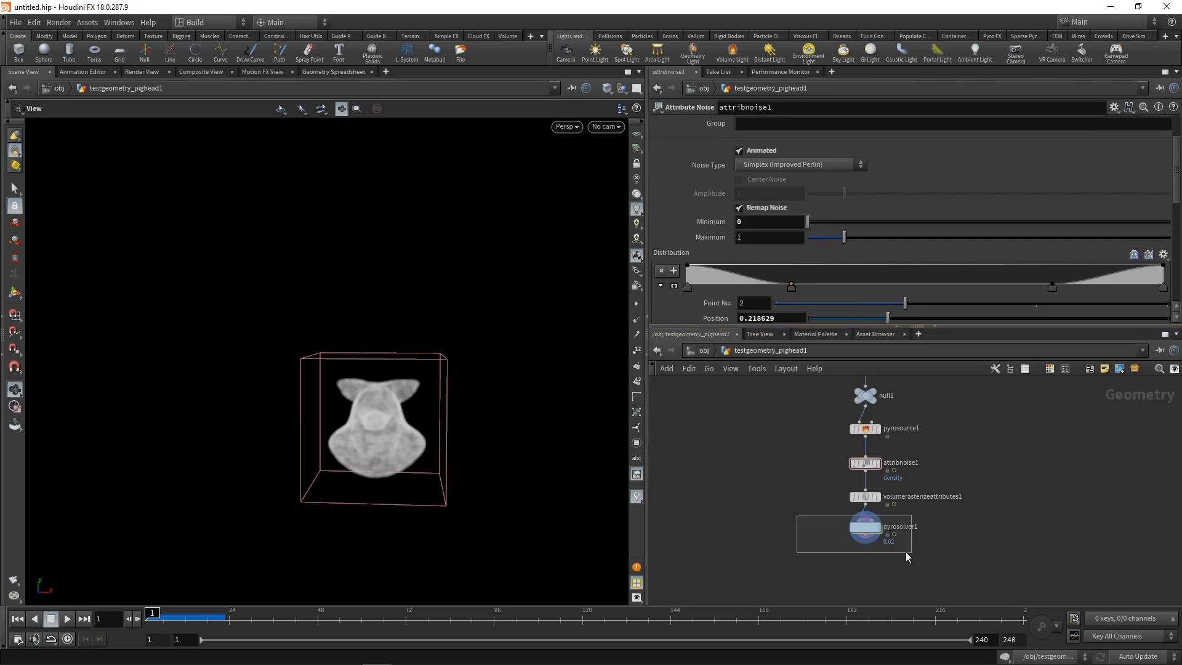
Enter pyrosolver1's FORCES network.
click(867, 528)
double_click(867, 528)
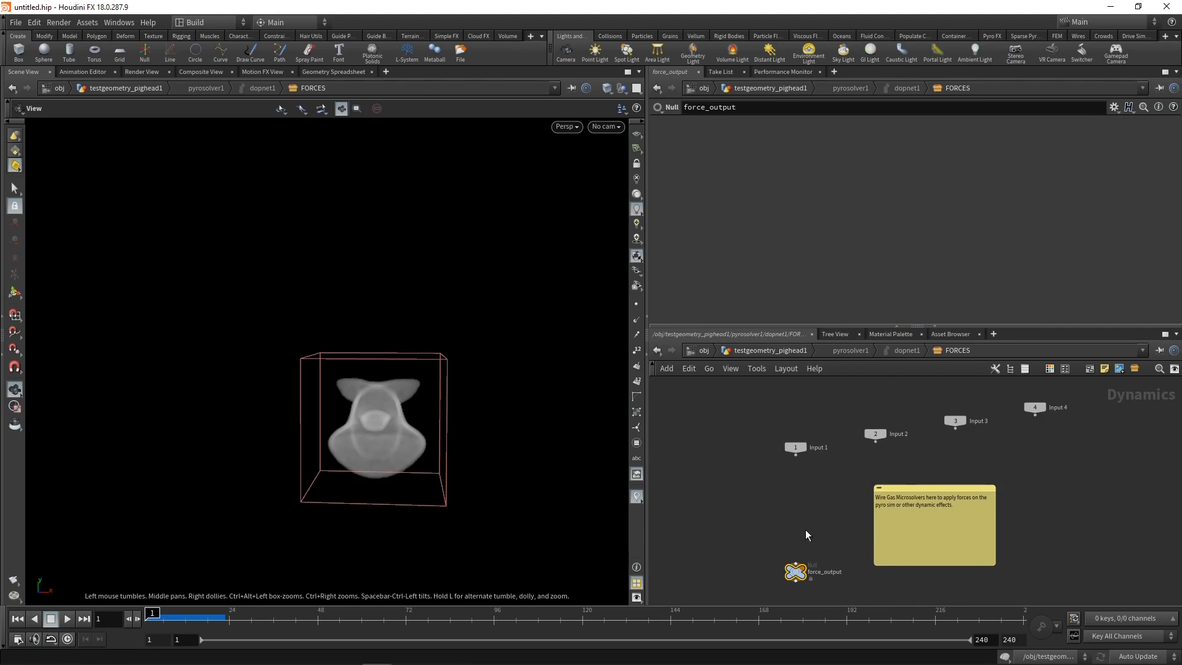
scroll(816, 534, up, 3)
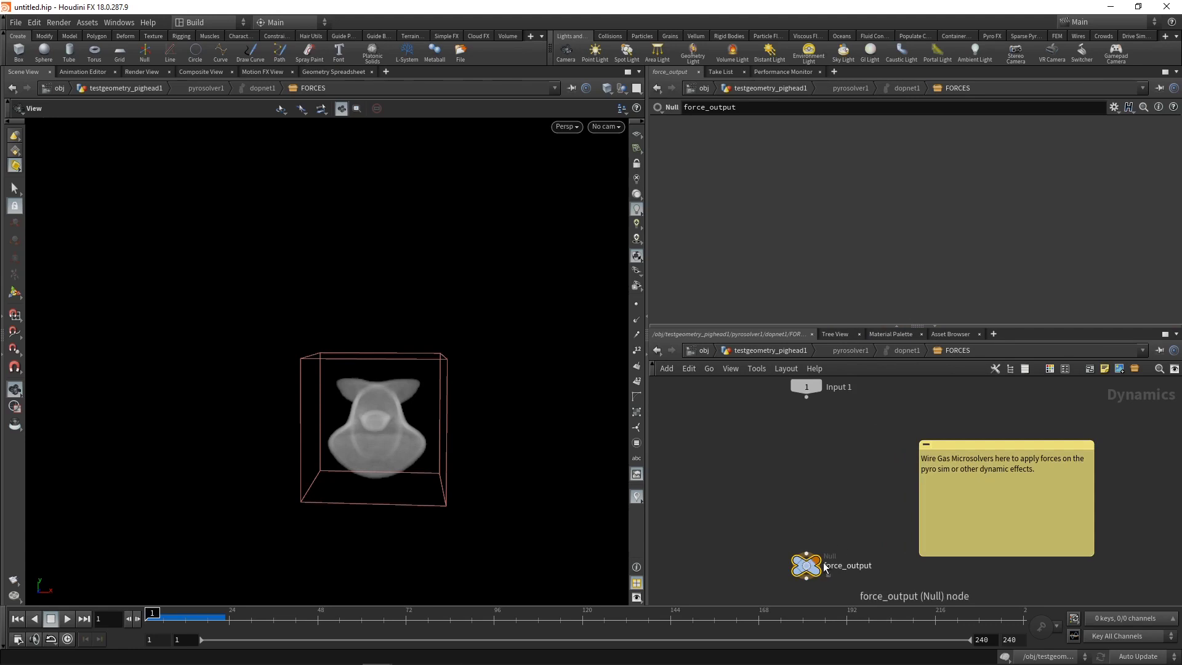
Add a Gas Wind node wired into force_output with Wind Direction X set to 1.
mouse_move(823, 565)
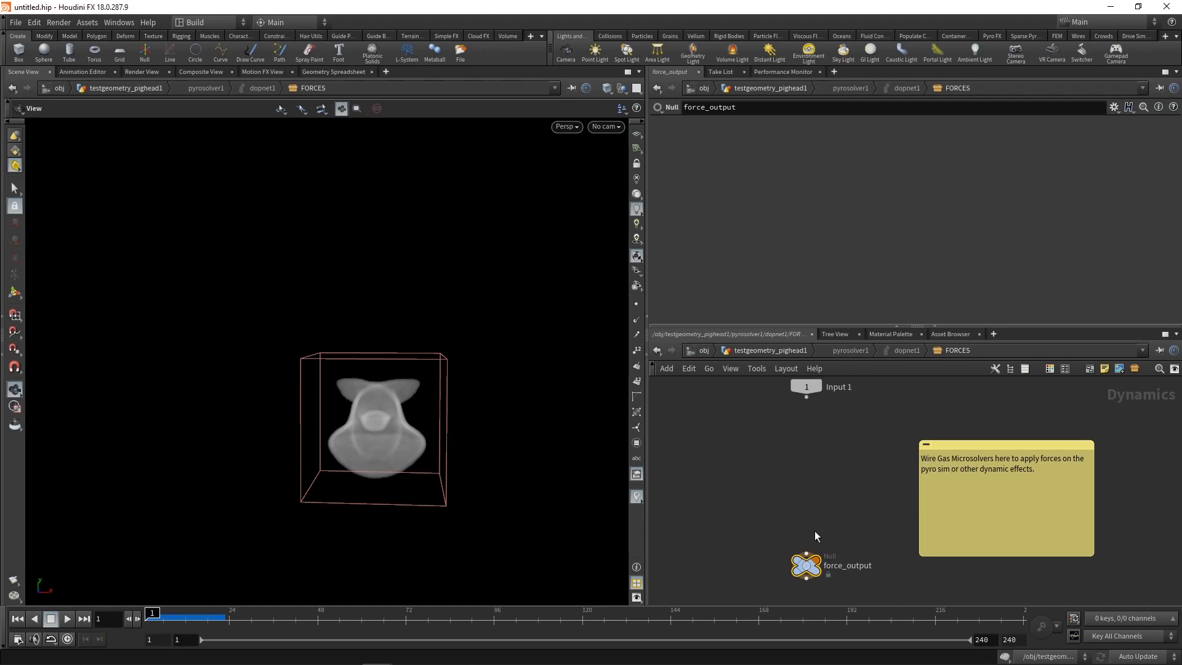
key(Tab)
text(gas)
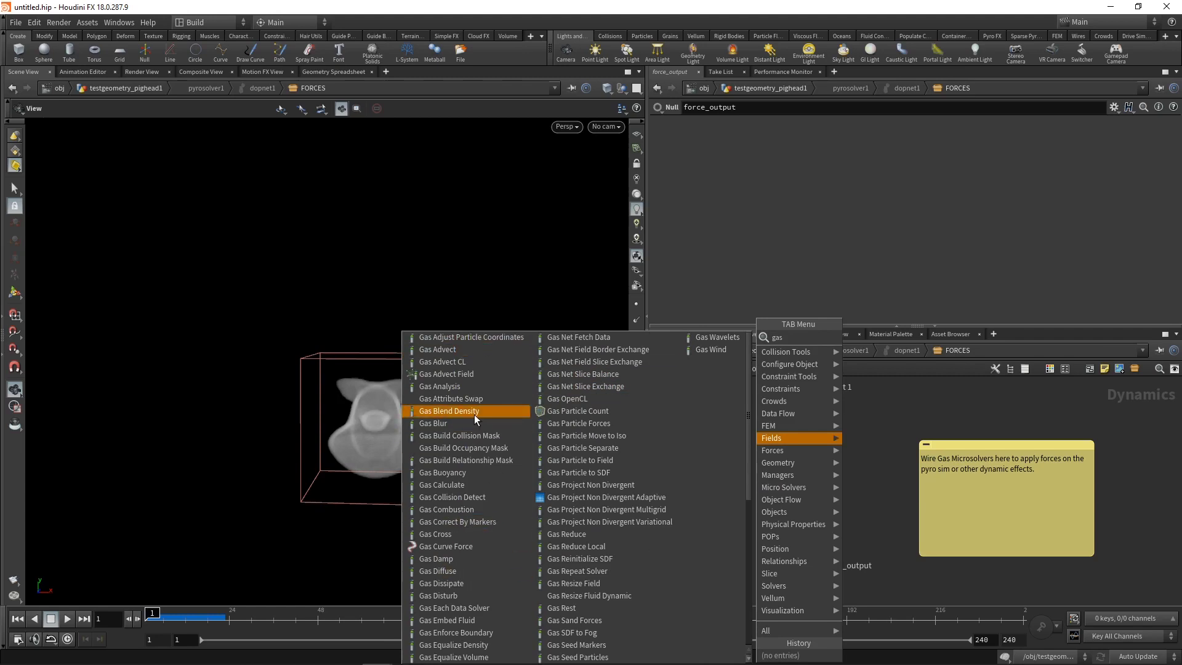
click(706, 349)
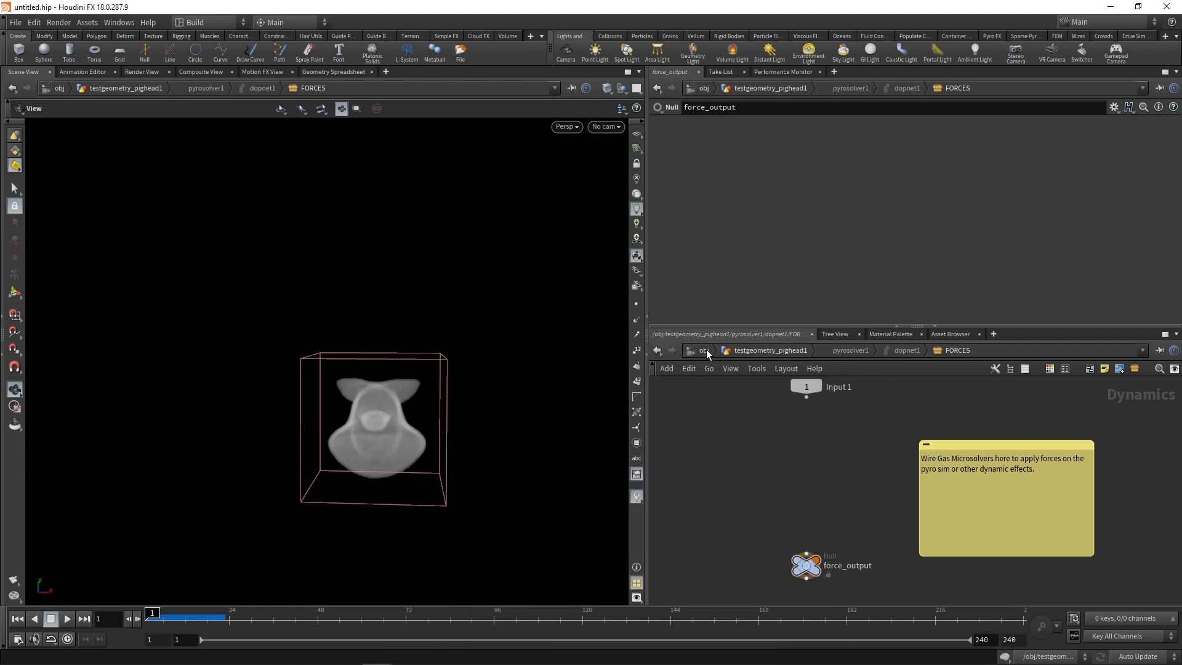
click(800, 516)
click(806, 554)
drag(783, 496, 761, 480)
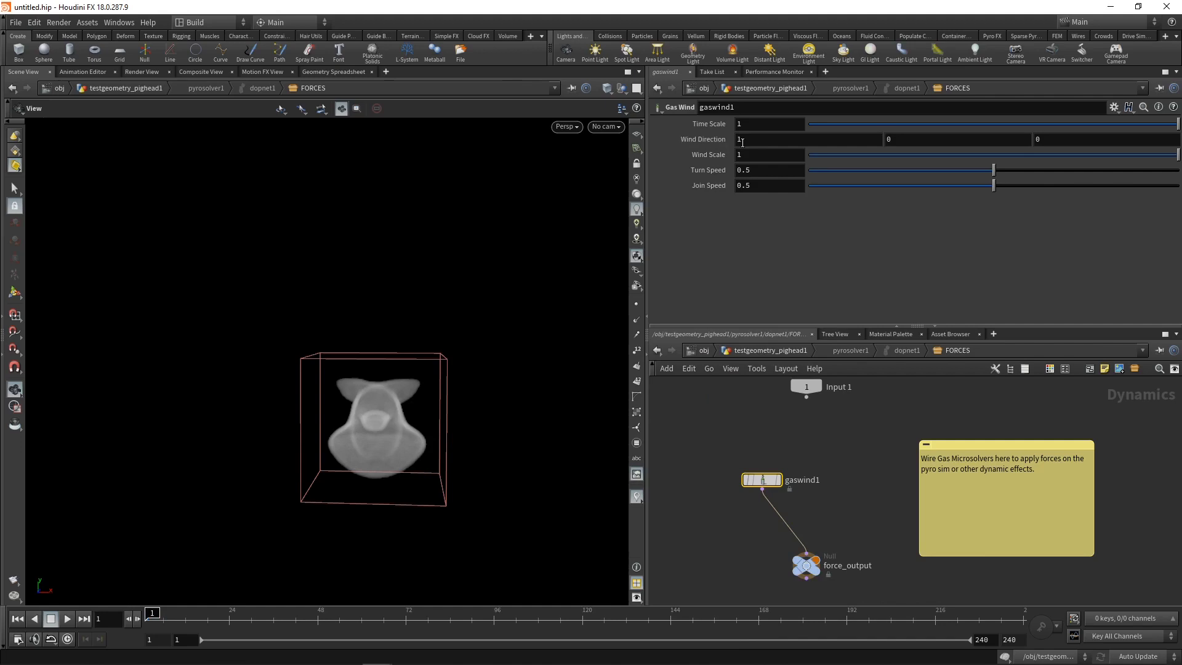
text(1)
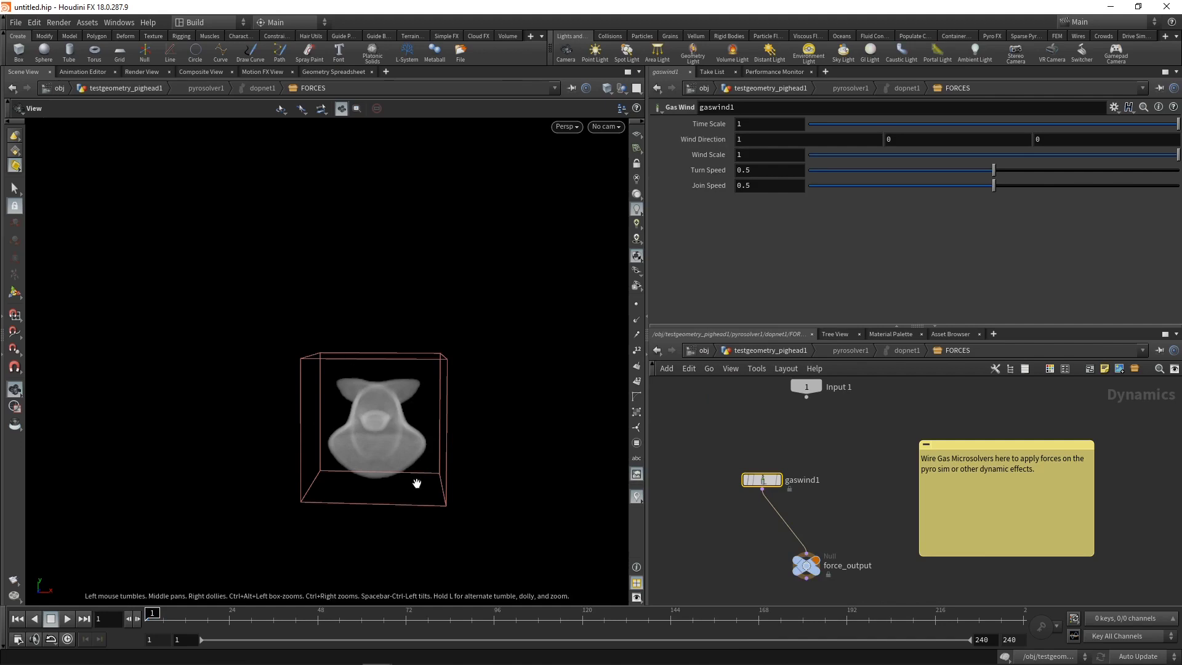
Preview the wind simulation, then set gaswind1's Wind Scale to 10.
click(67, 618)
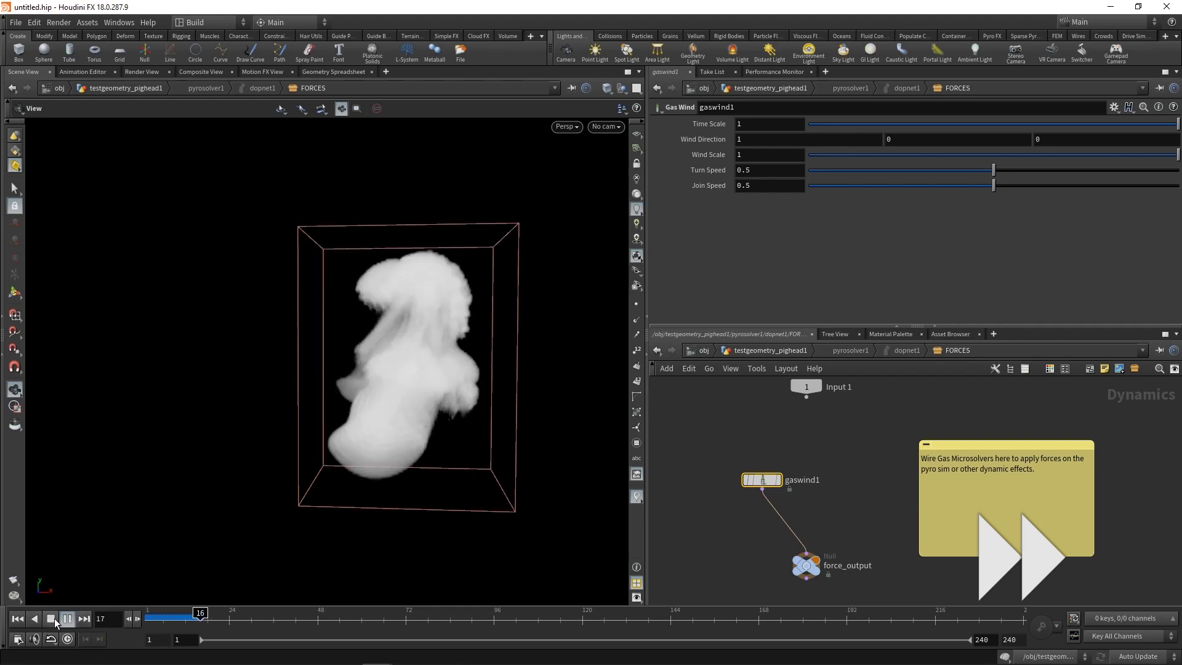
click(54, 618)
drag(277, 515, 360, 372)
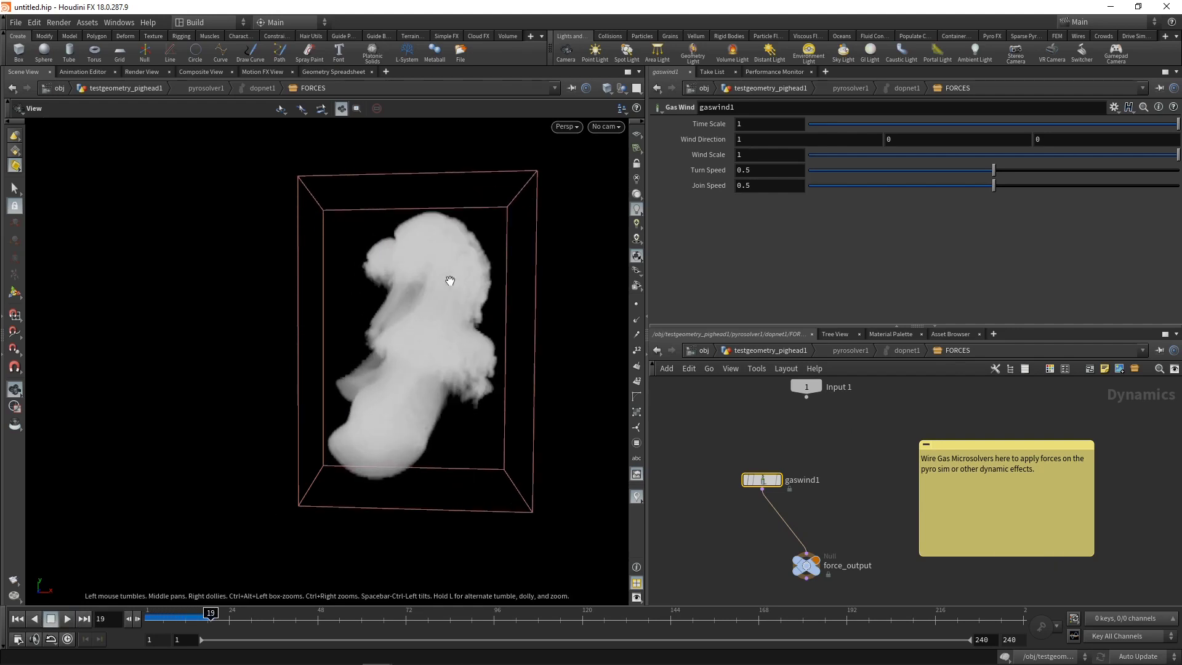
click(762, 155)
key(Return)
Rewind and replay the simulation to about frame 13 to check the stronger wind.
click(17, 618)
click(67, 618)
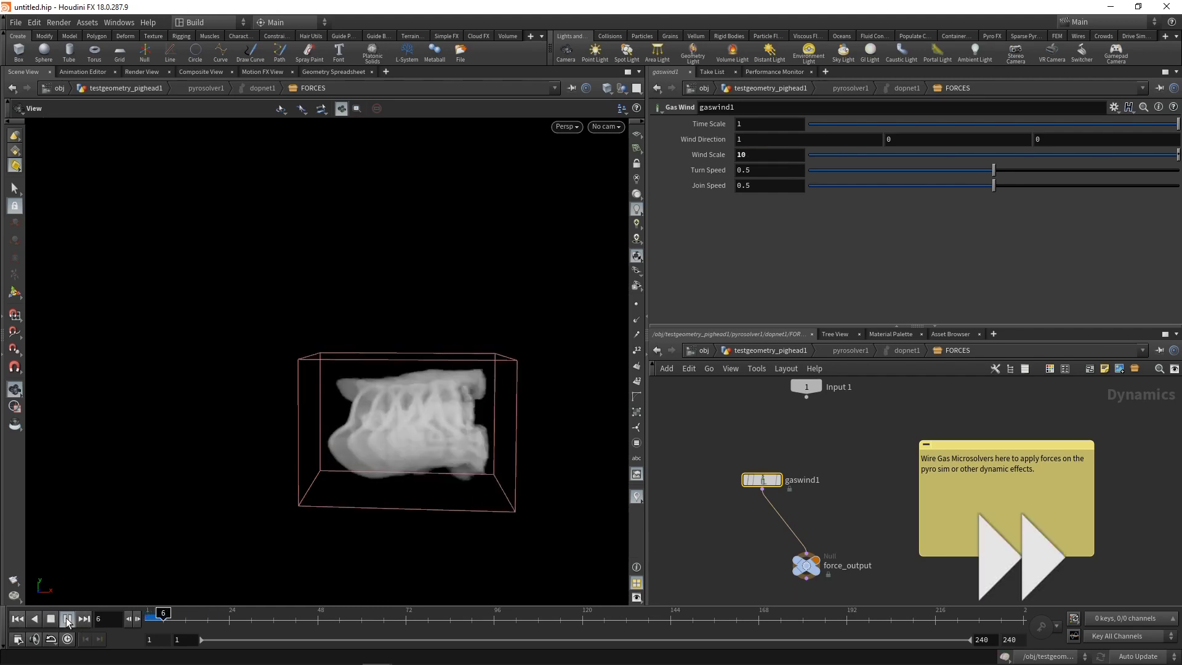
click(51, 620)
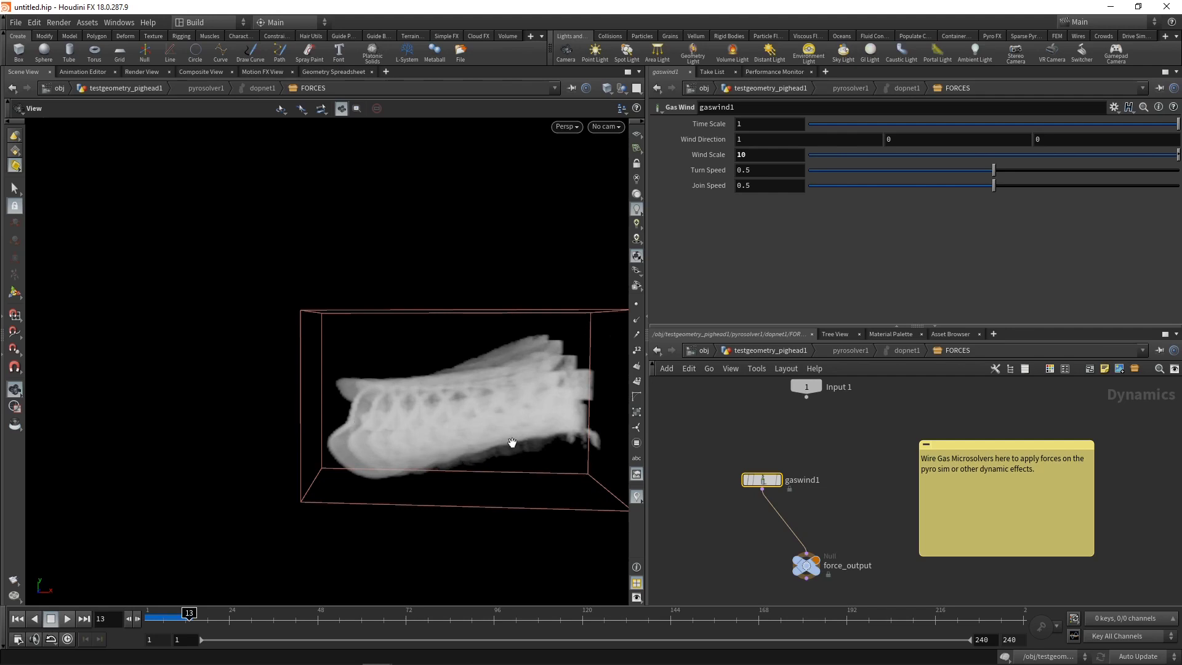
click(17, 619)
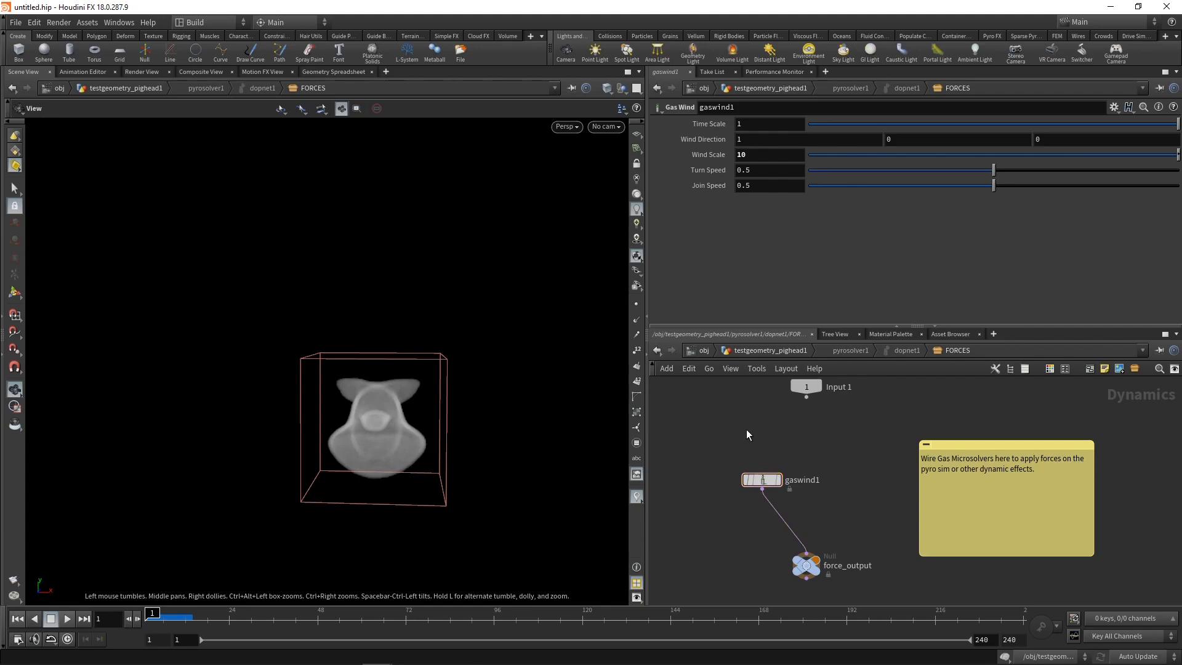
Return to the pig-head network and set pyrosolver1's Global Substeps to 2.
key(u)
key(u)
key(u)
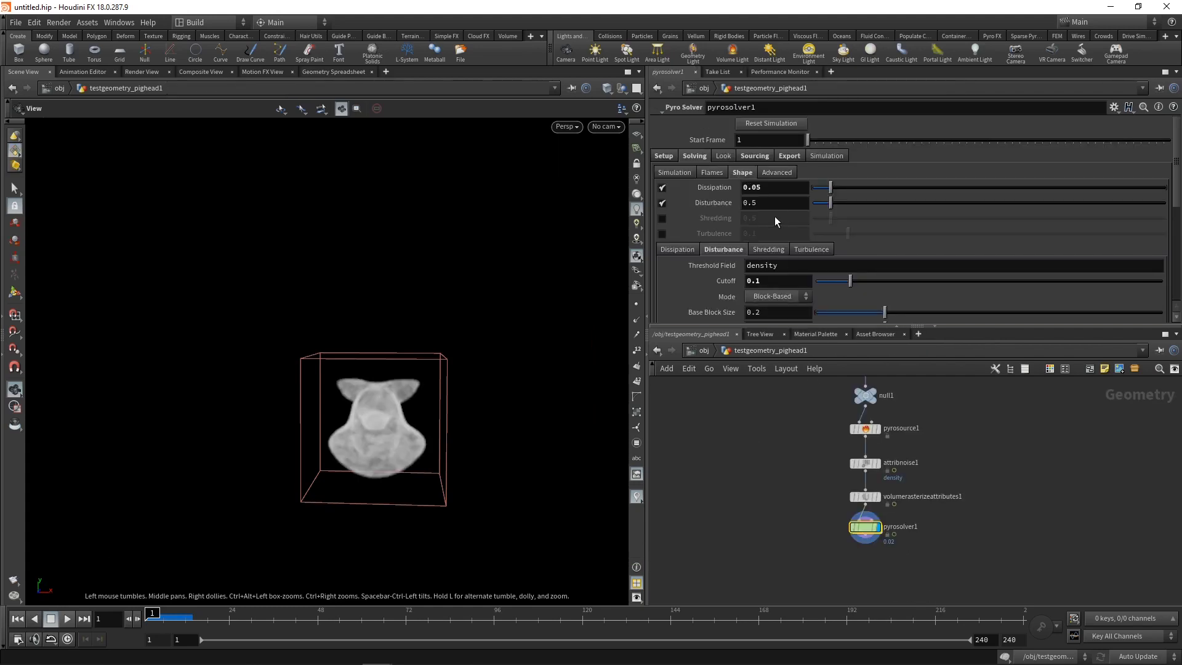
click(823, 156)
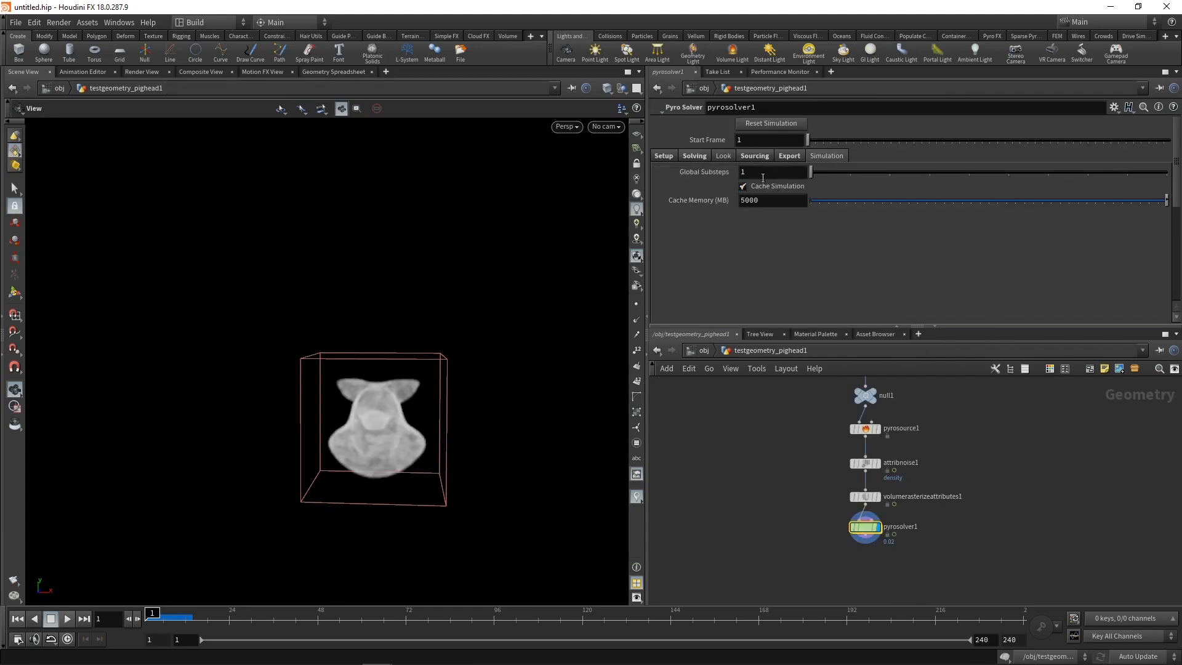
click(762, 173)
text(2)
key(Return)
Replay the simulation with 2 substeps, then bring up the solver's Solving settings.
click(68, 619)
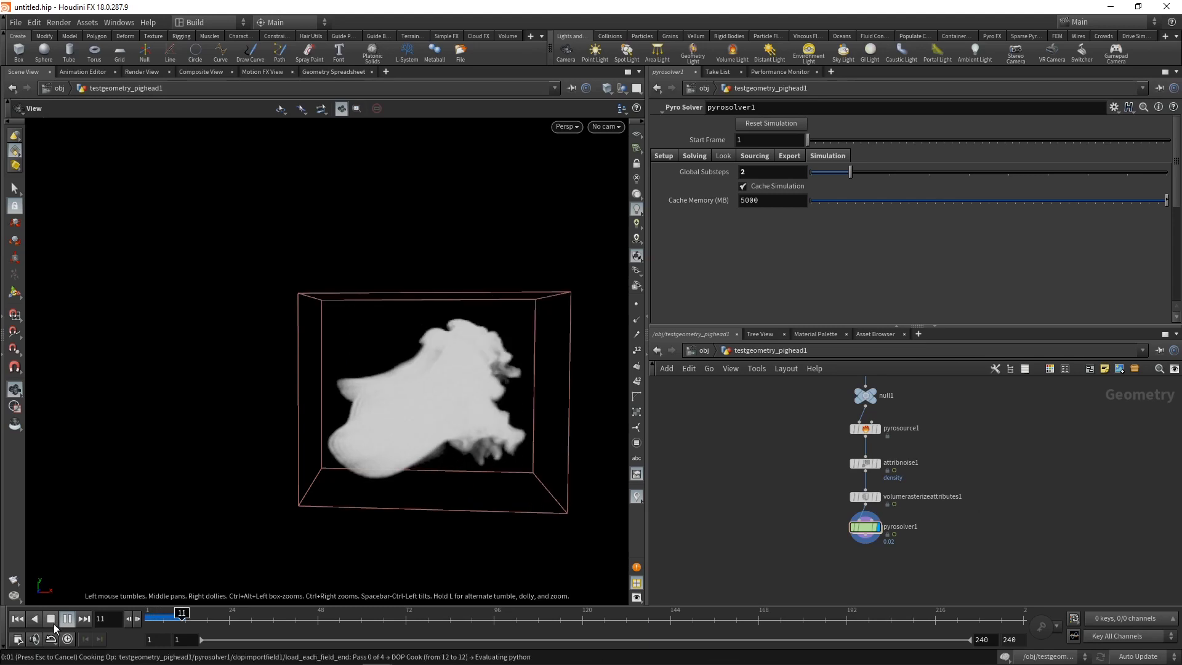
click(53, 621)
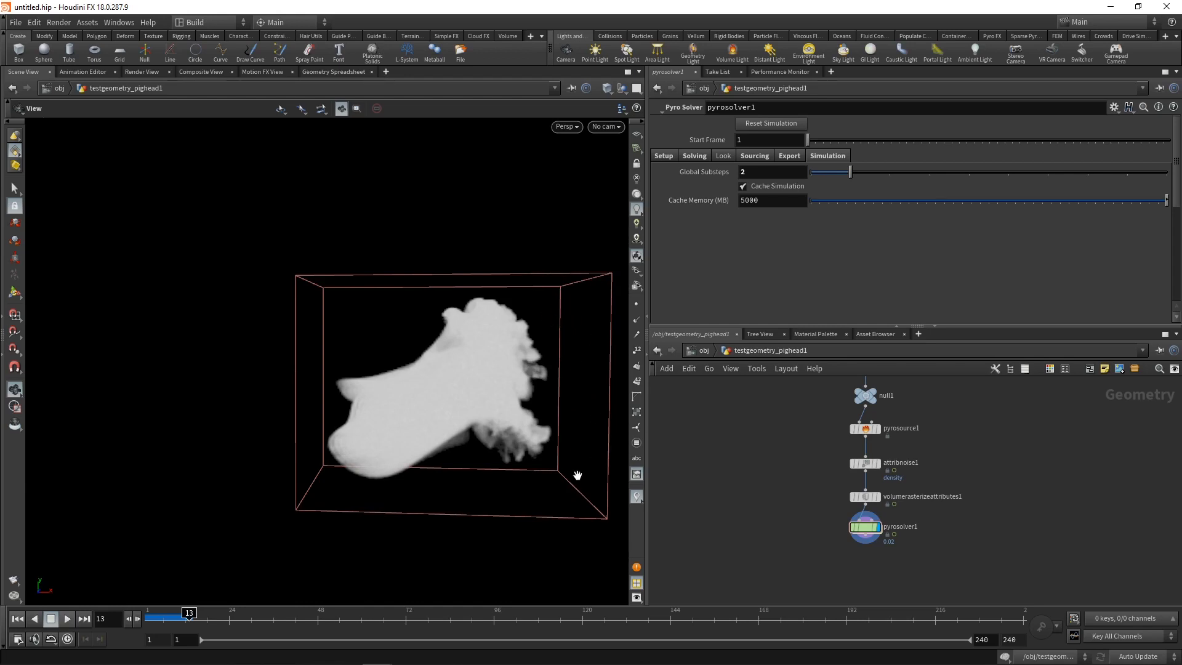
click(695, 156)
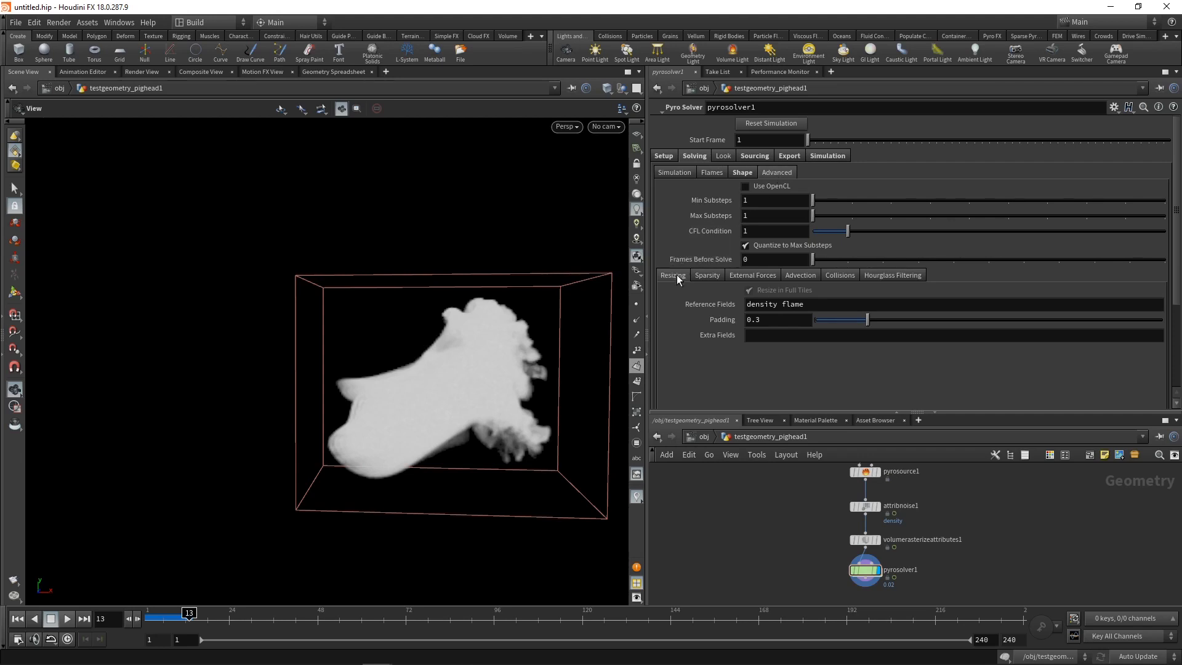
Set the resizing Padding to 0.5 and rewind to frame 1.
click(770, 323)
key(BackSpace)
text(5)
key(Return)
click(17, 619)
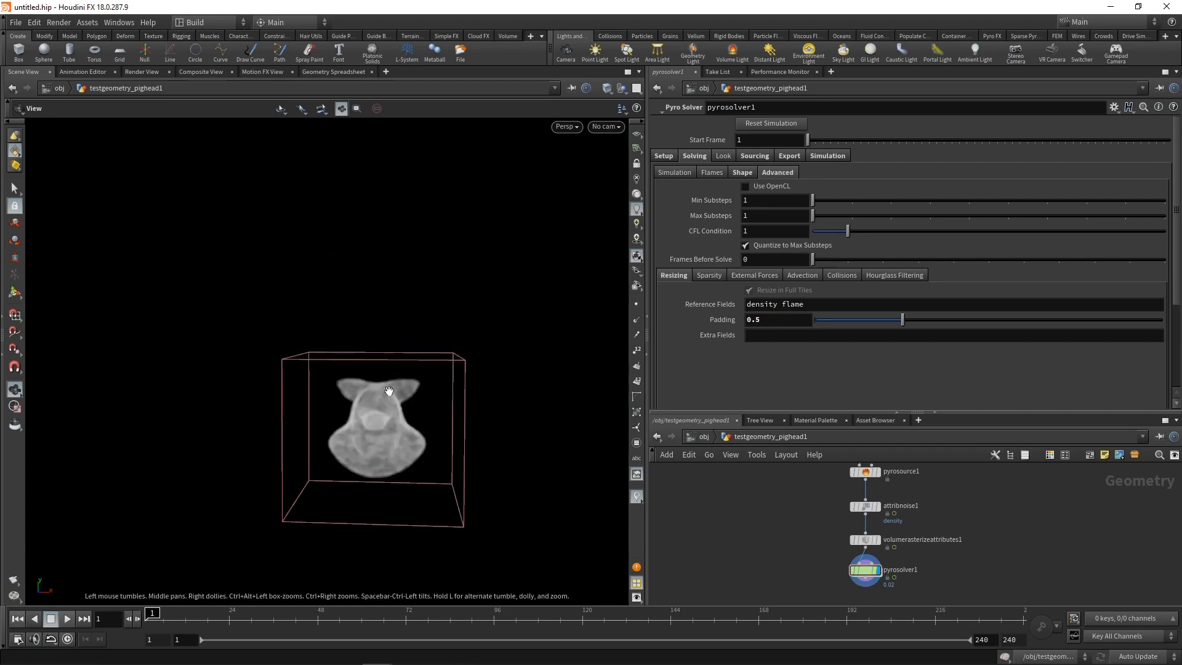
Try Padding 0.1, settle back on 0.5, and replay the simulation.
click(793, 323)
key(BackSpace)
text(1)
key(Return)
click(790, 324)
key(BackSpace)
text(5)
key(Return)
click(67, 618)
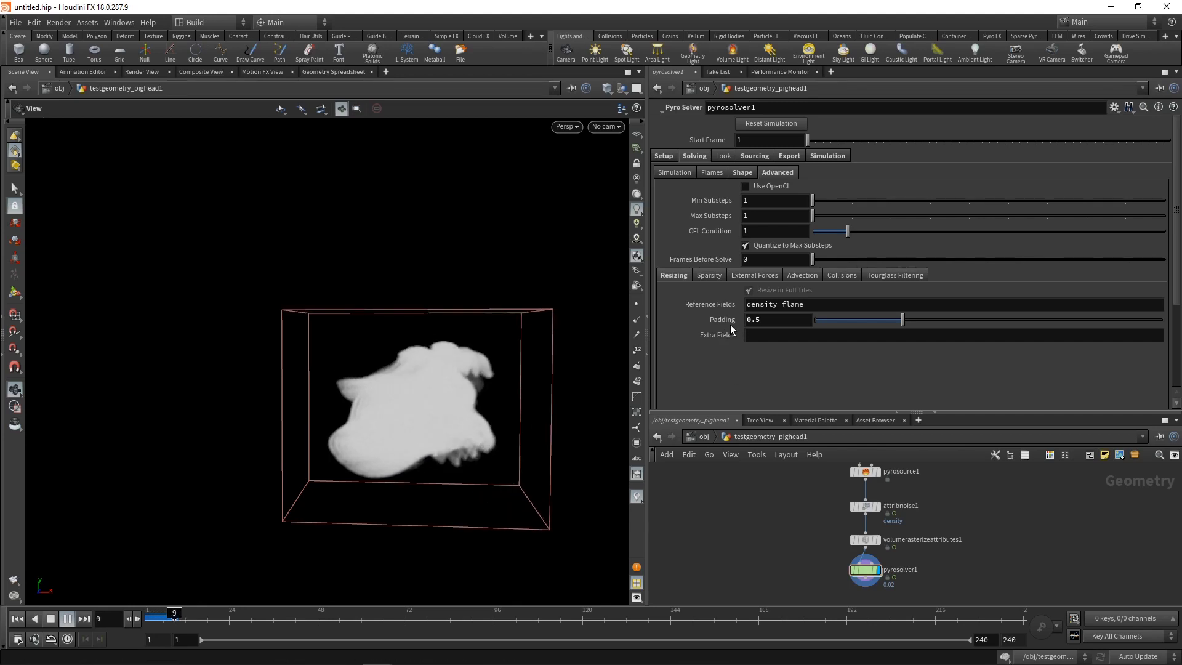
Revert Padding to 0.3, Global Substeps to 1, and the wind strength to 1.
click(17, 618)
click(770, 320)
key(BackSpace)
text(3)
key(Return)
click(827, 156)
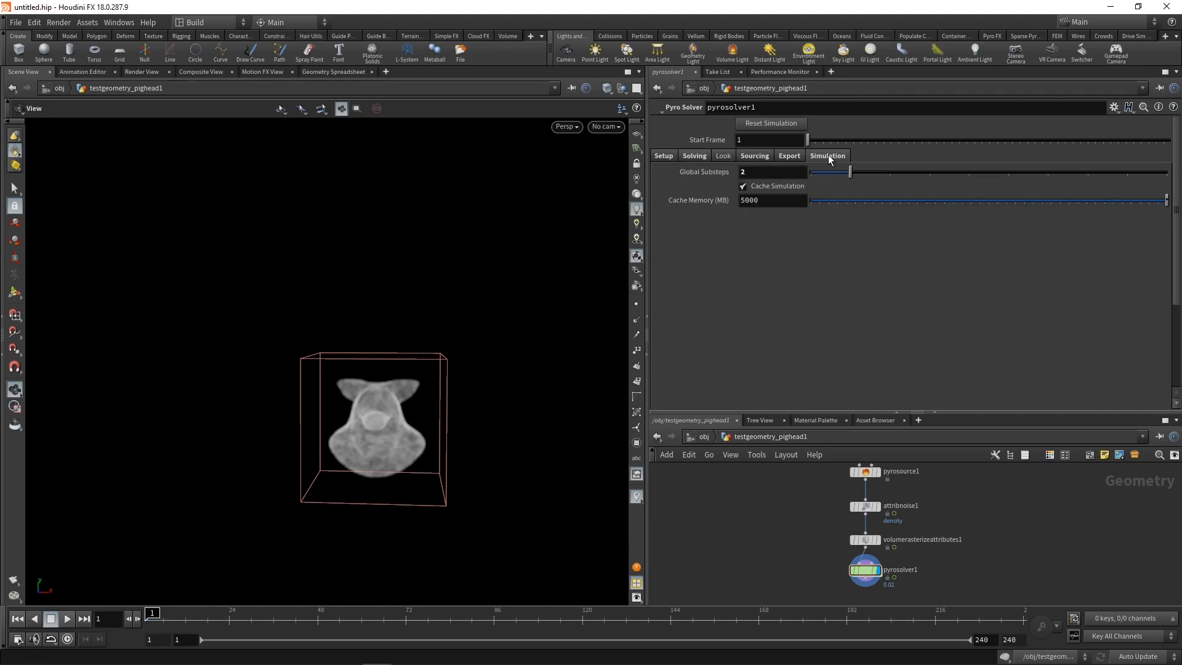
click(757, 175)
text(1)
key(Return)
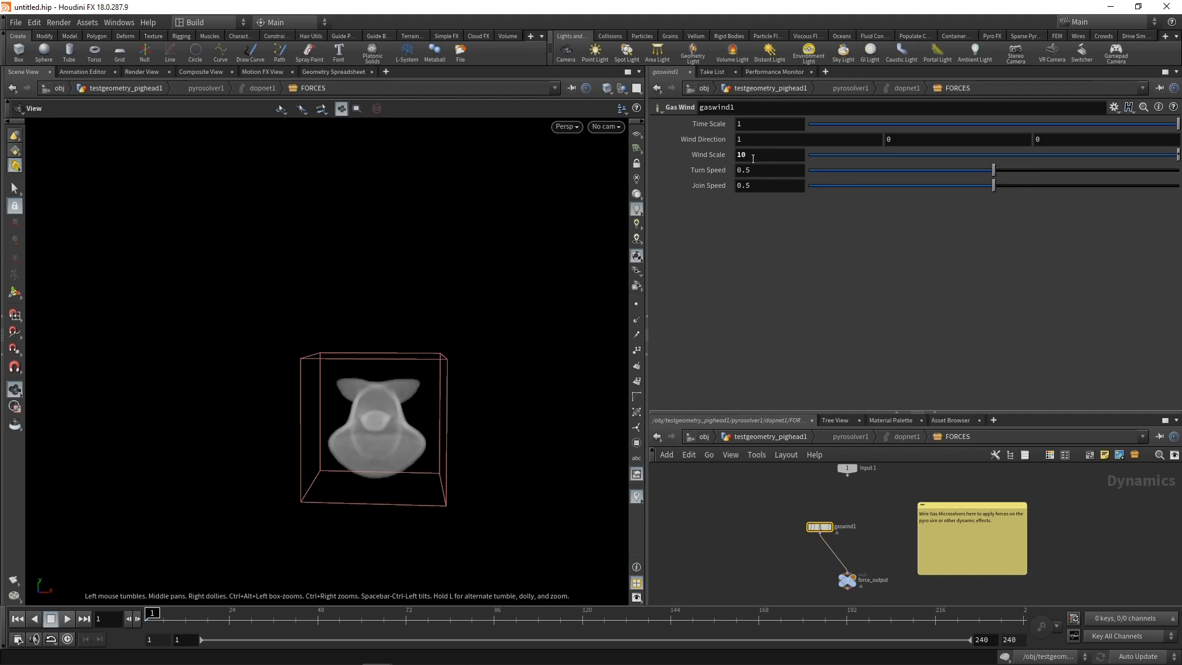
click(752, 159)
text(10)
key(Return)
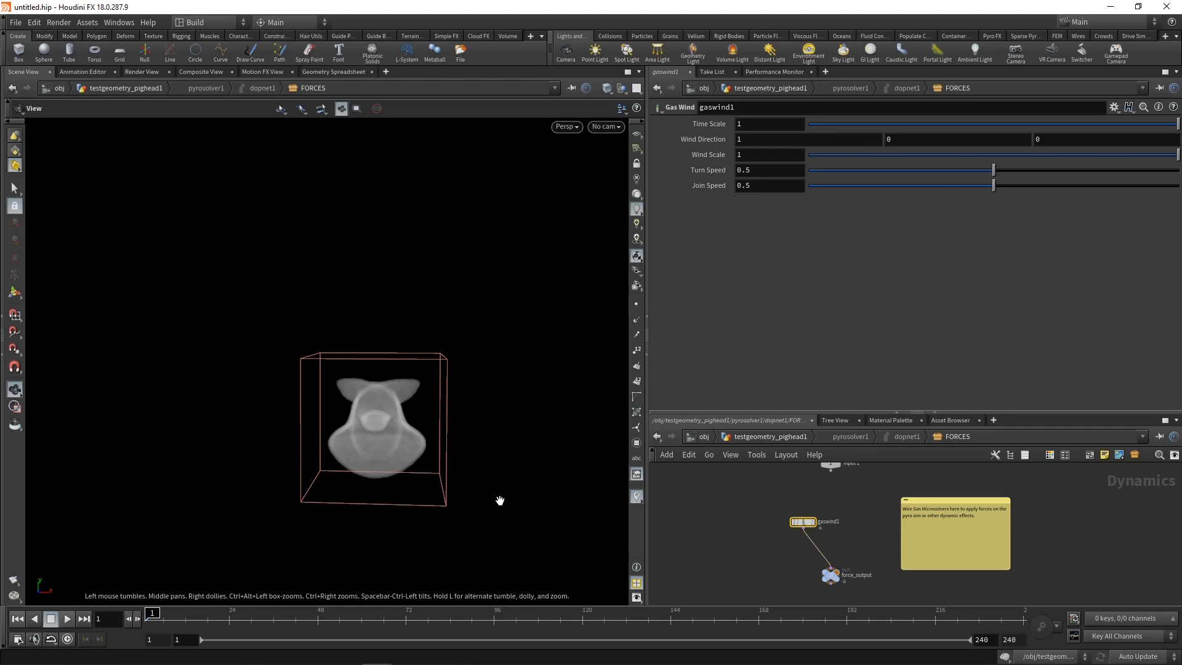
Add a Gas Turbulence node and drop it onto the wire into force_output.
key(Tab)
text(gastu)
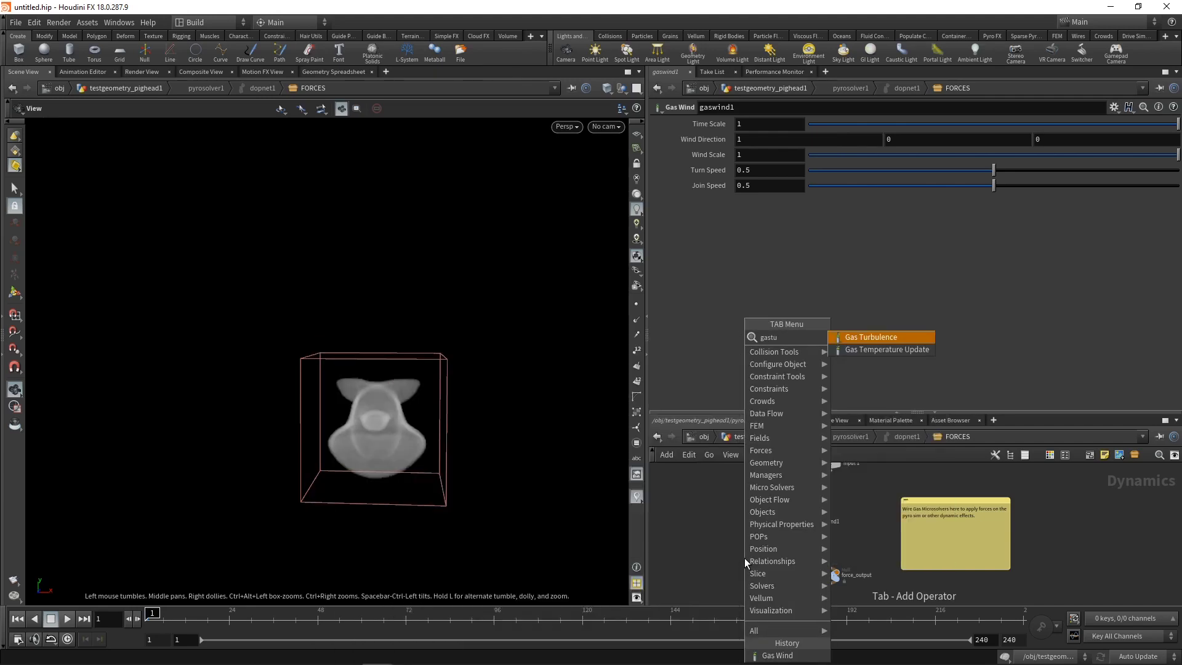
key(Return)
click(744, 557)
scroll(804, 566, up, 5)
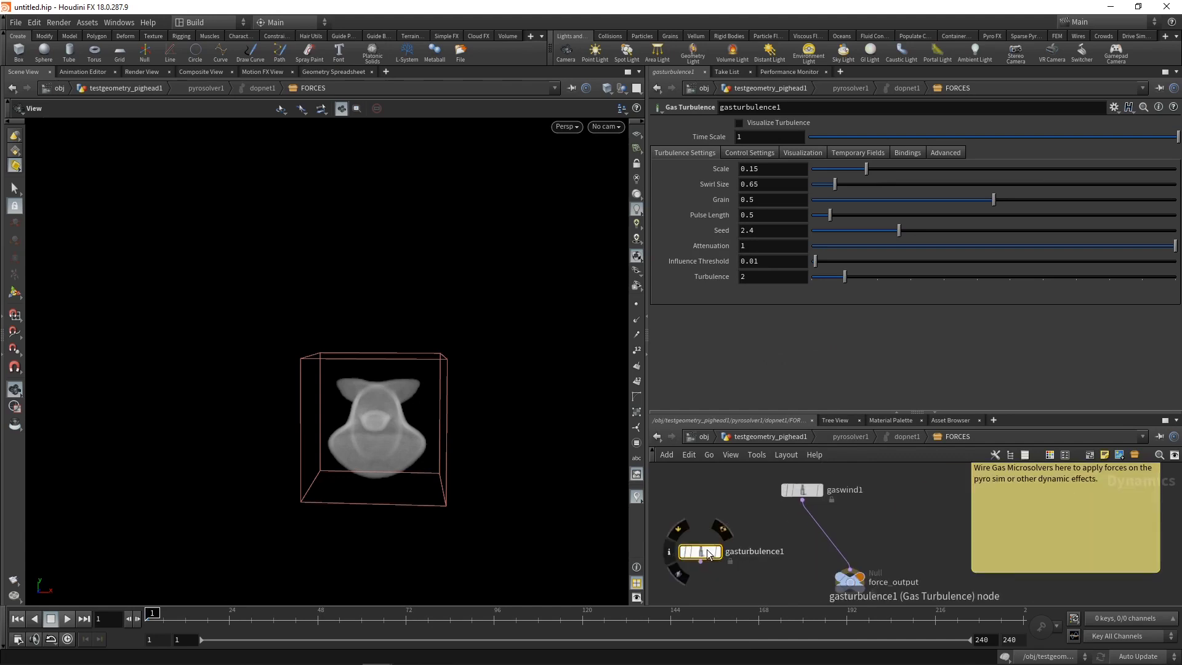
drag(718, 551, 891, 527)
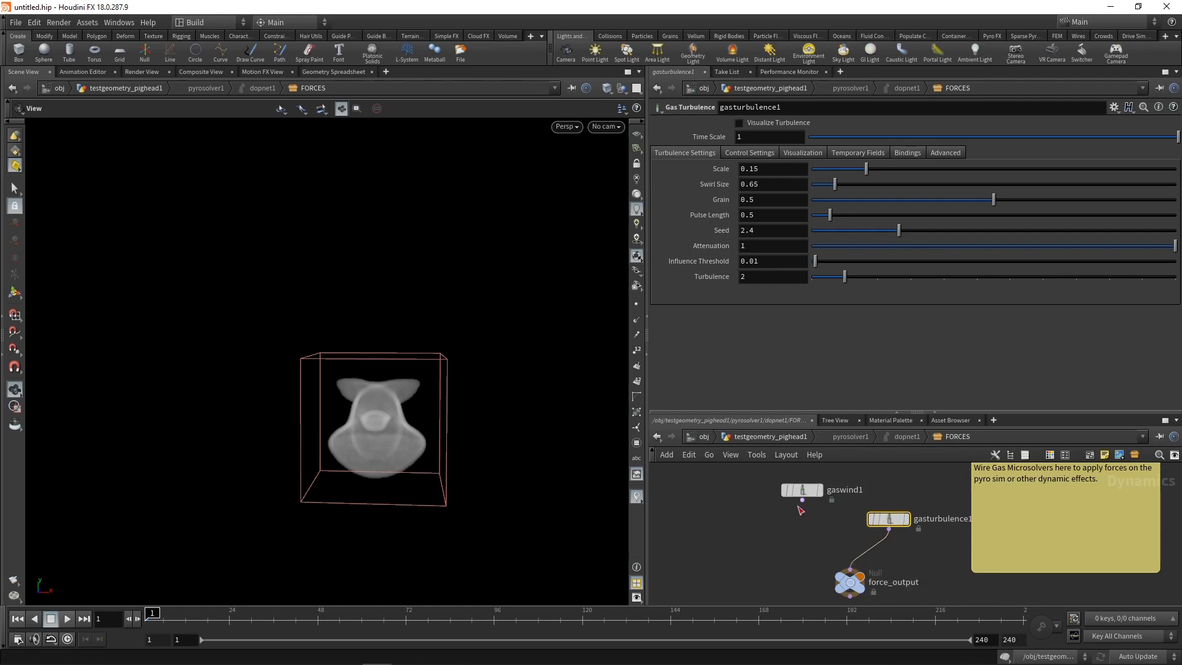
Add a Merge node and wire gaswind1 and gasturbulence1 into merge1.
key(Tab)
text(merg)
key(Return)
click(799, 536)
drag(800, 488, 771, 481)
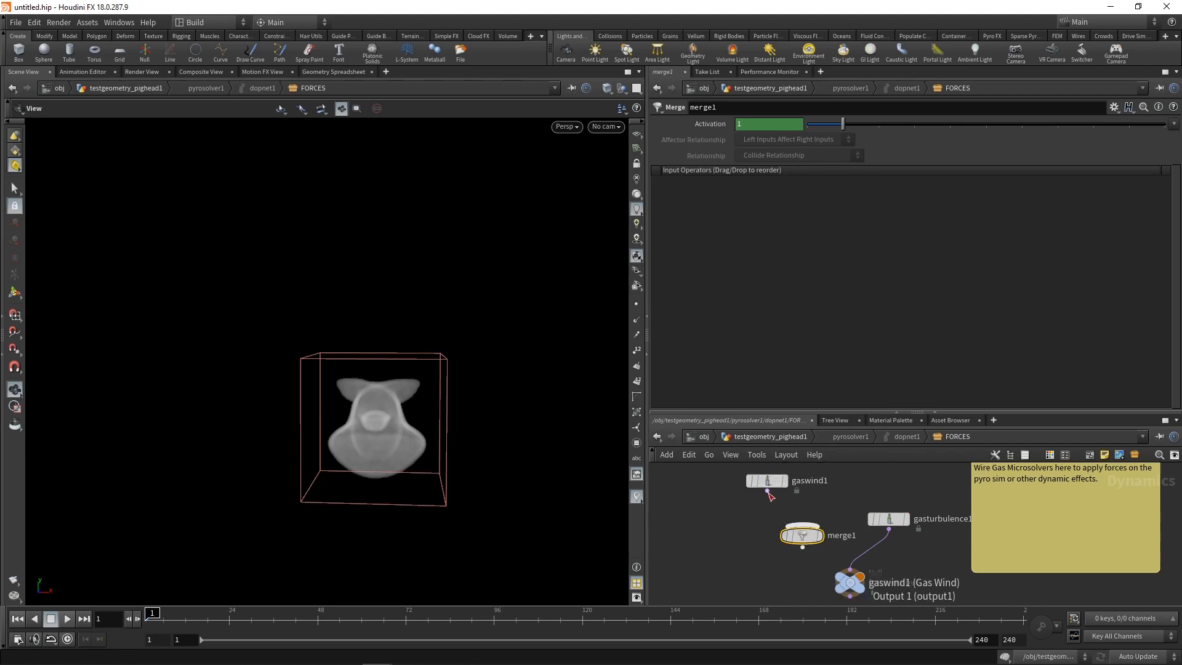
click(767, 490)
click(802, 525)
click(889, 530)
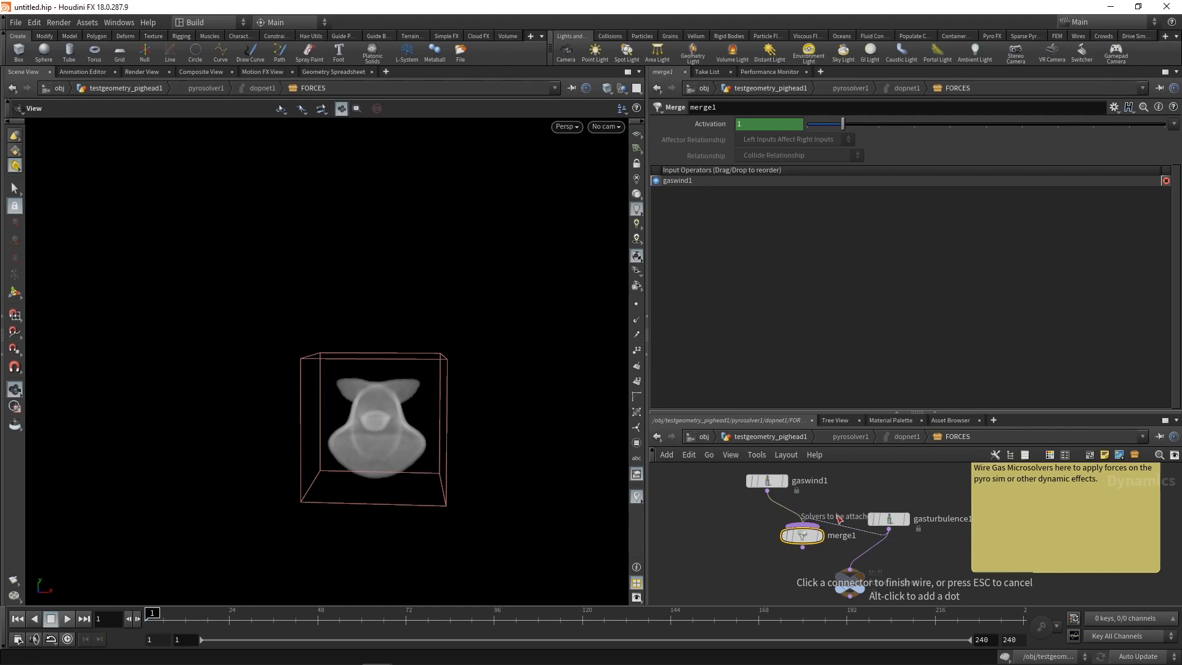
click(802, 525)
drag(888, 518, 887, 481)
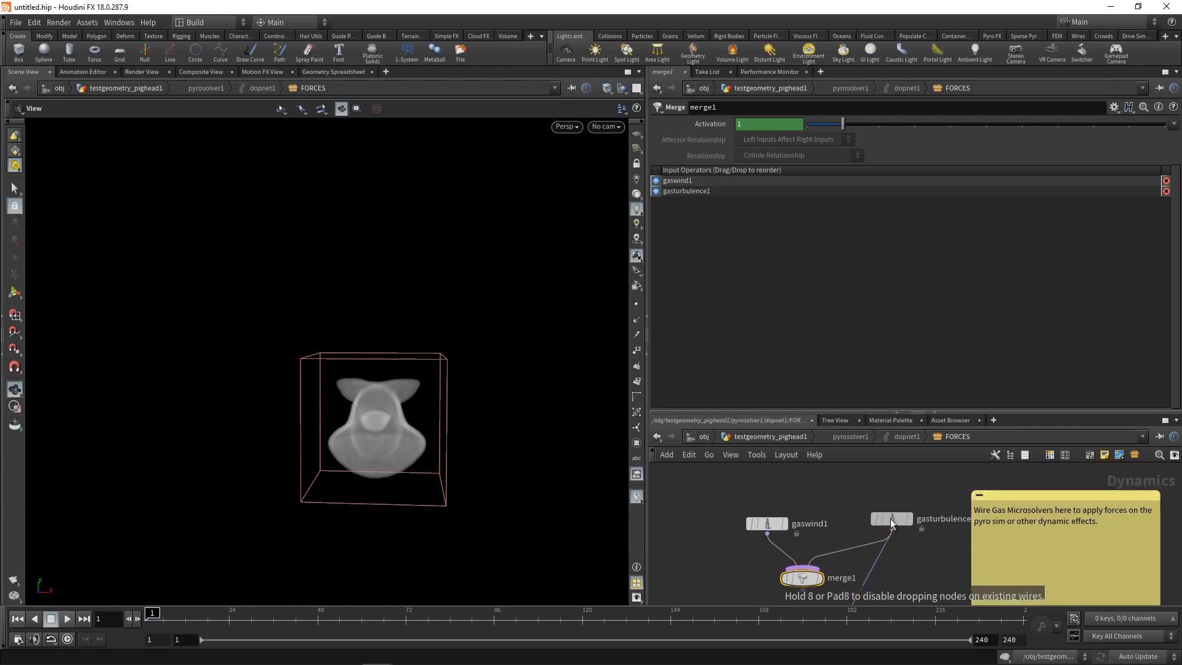
middle_drag(915, 532, 912, 516)
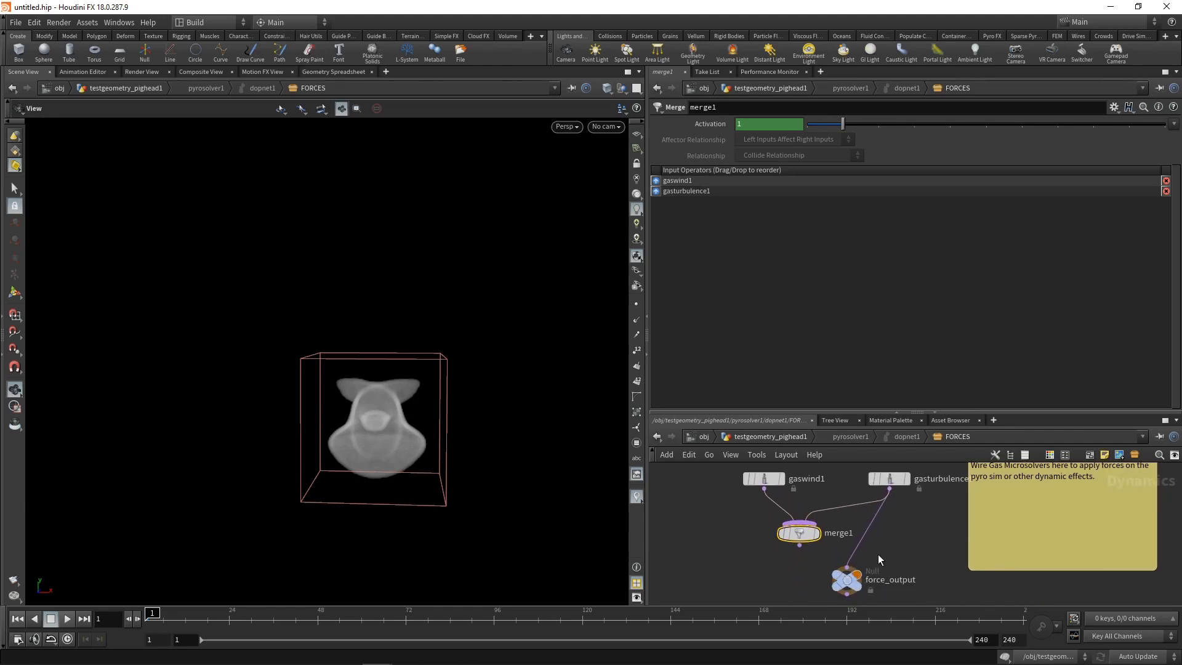
Cut the old turbulence-to-output wire and connect merge1 into force_output.
key(y)
drag(876, 555, 847, 533)
click(799, 545)
click(846, 565)
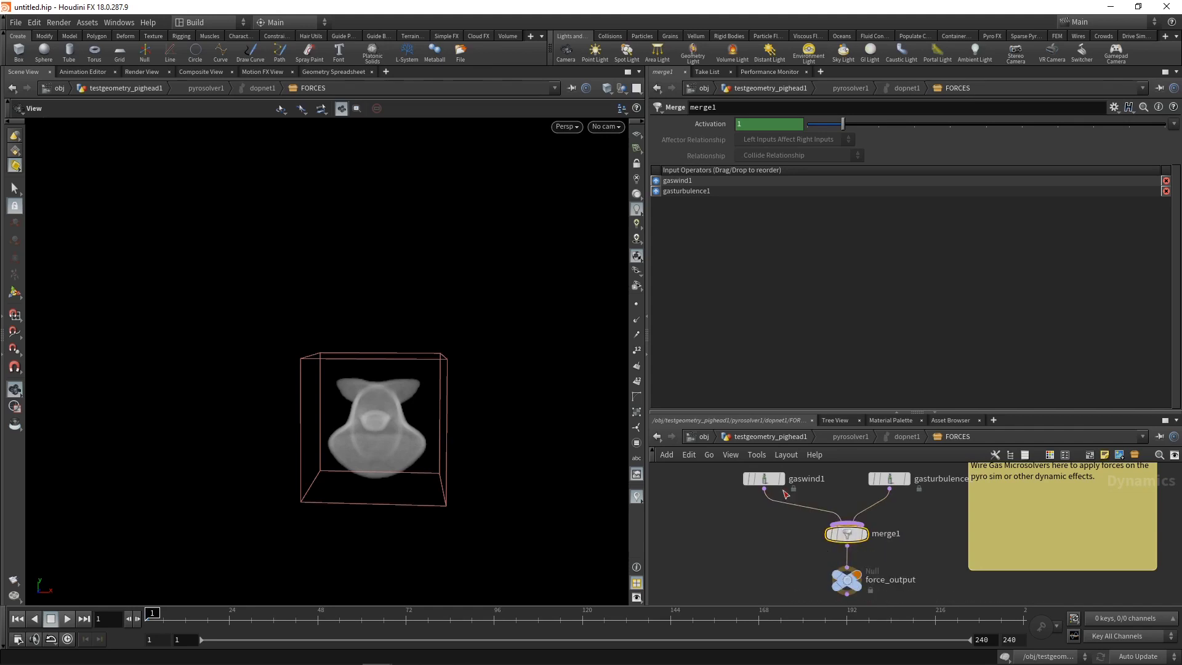
drag(777, 481, 790, 481)
scroll(790, 554, down, 3)
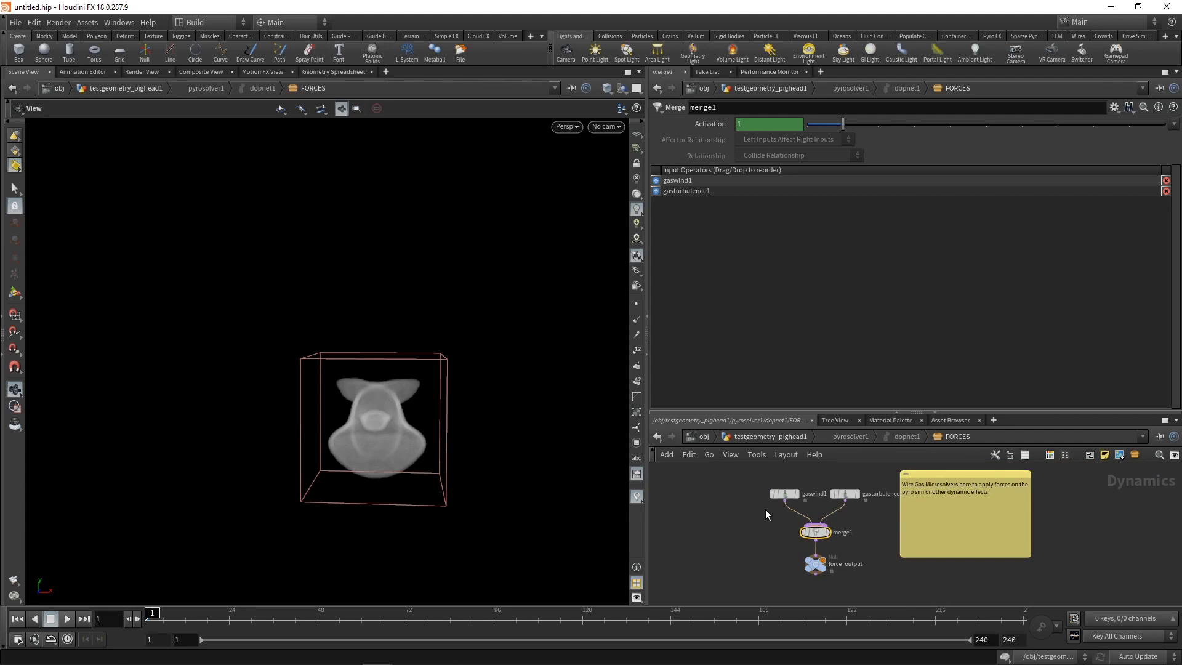
mouse_move(779, 495)
Set gasturbulence1's Scale to 1 and play the simulation through frame 22.
drag(866, 478, 834, 505)
double_click(773, 168)
text(1)
key(Return)
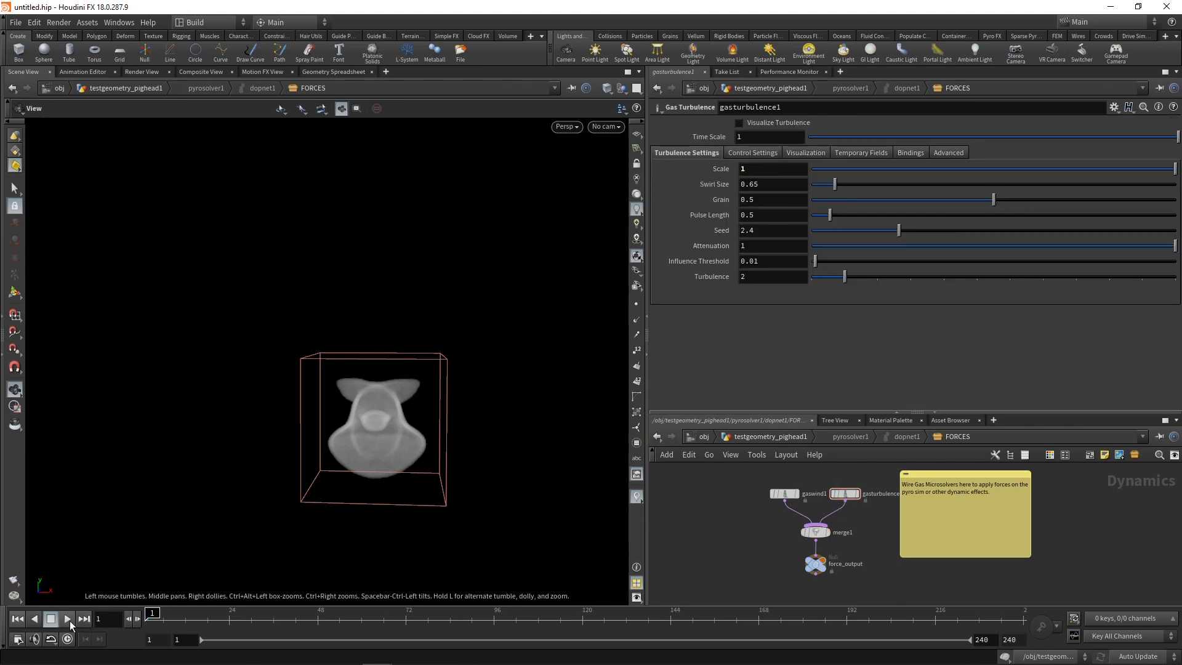
click(67, 620)
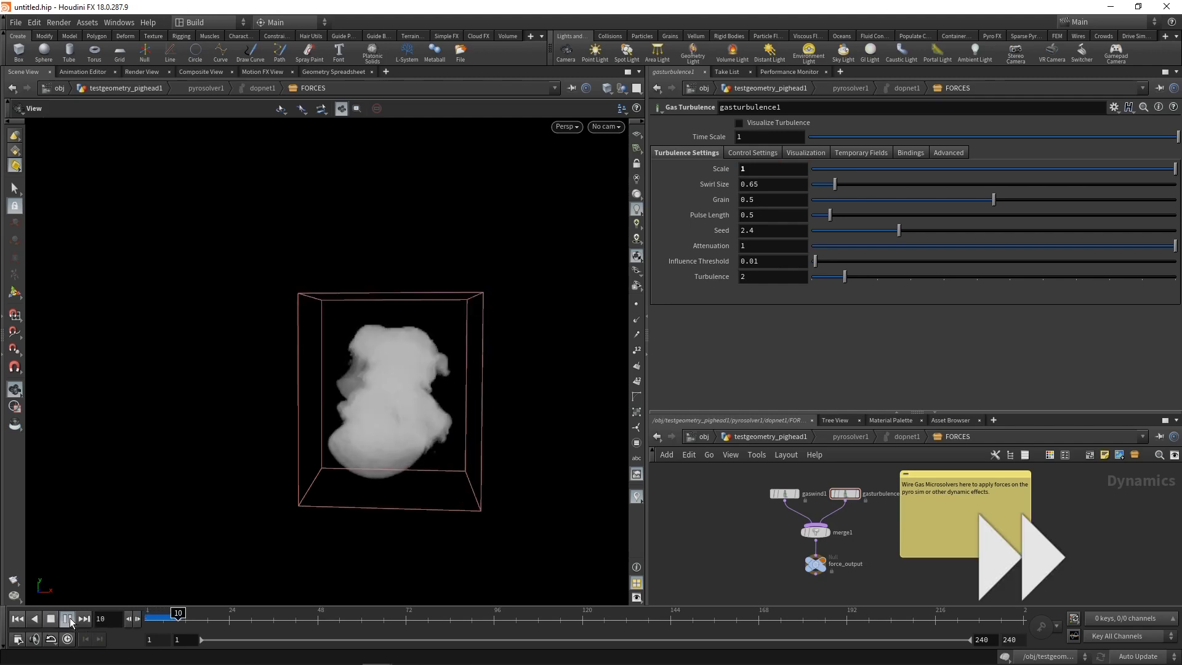
click(51, 619)
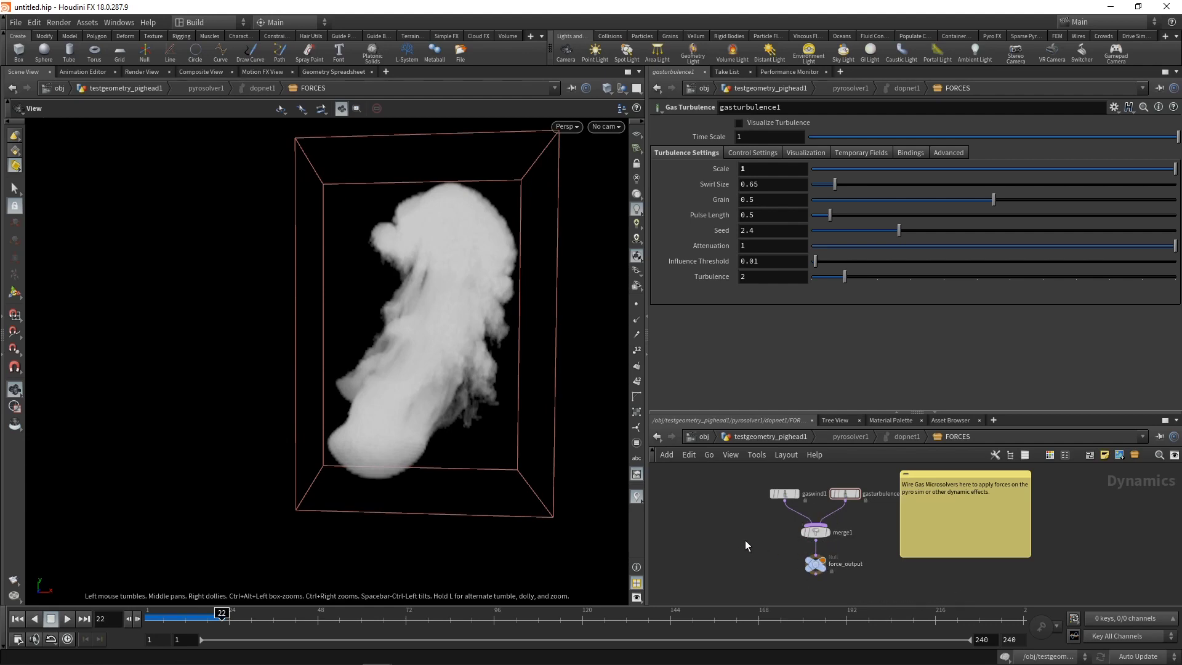
In testgeometry_pighead1, add a Pyro Configure Billowy Smoke node chain.
key(u)
key(u)
key(u)
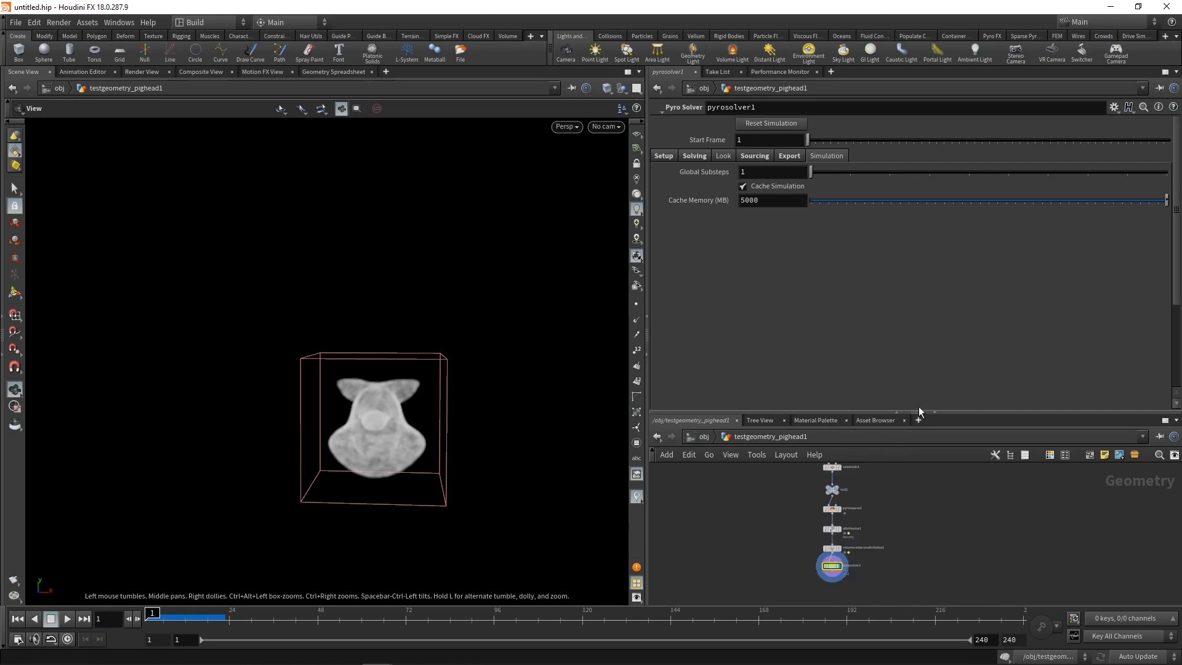
drag(922, 412, 922, 361)
key(f)
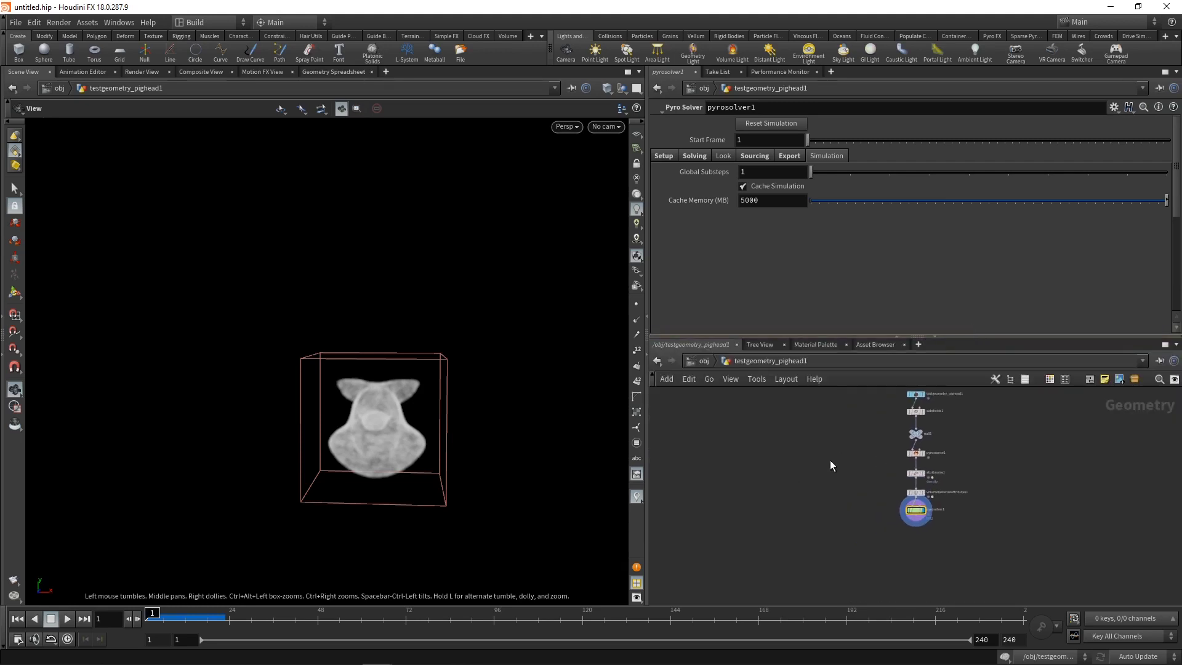
key(Tab)
text(pyr)
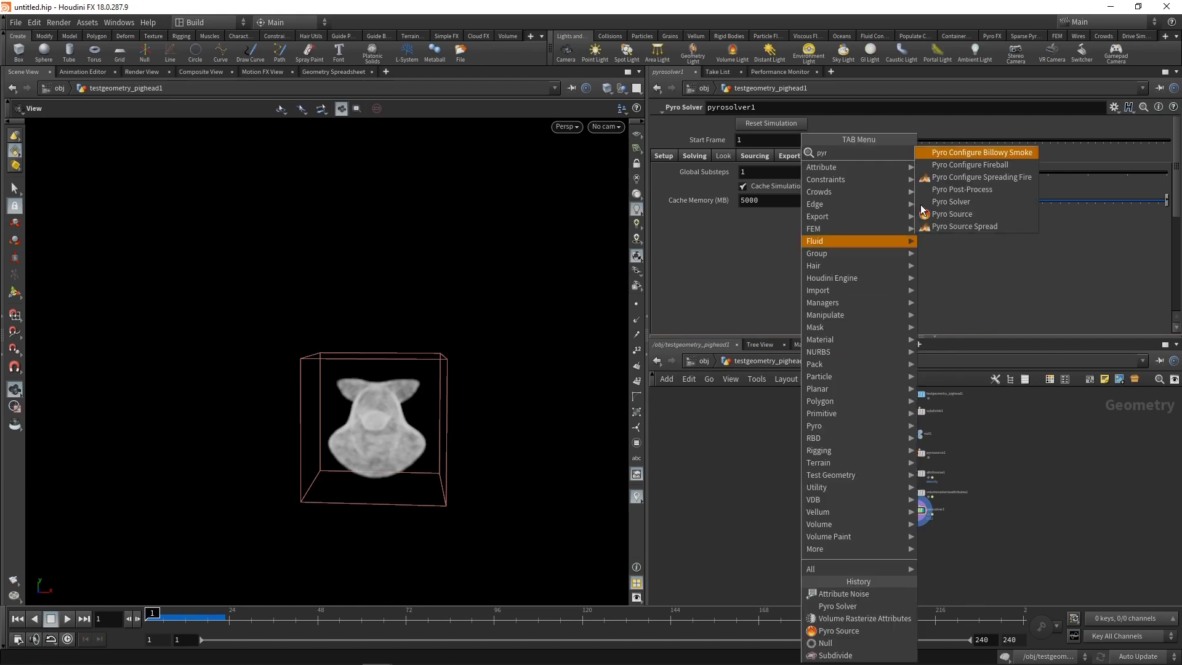
click(980, 152)
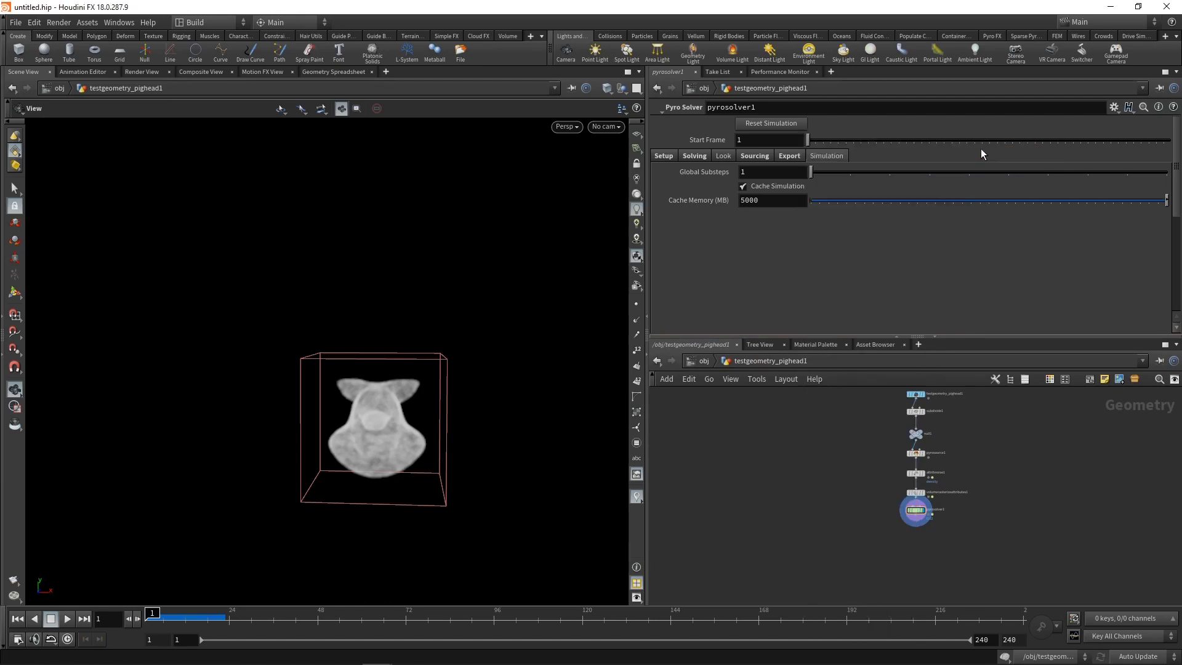
click(781, 521)
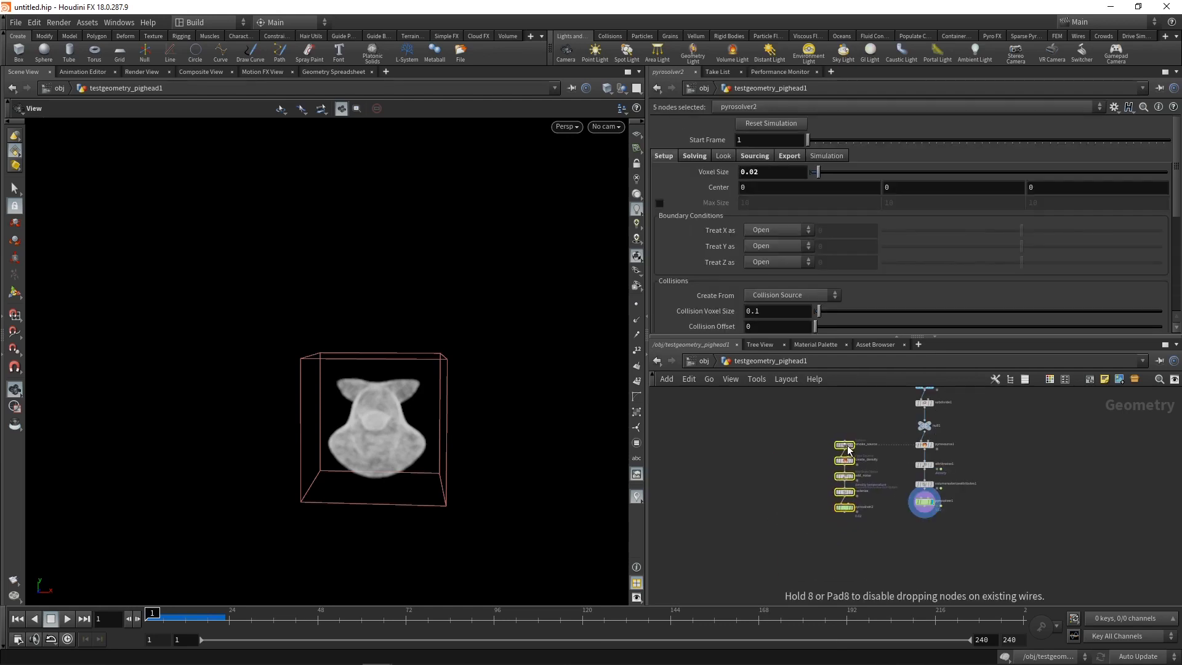
Delete the chain's default smoke_source sphere node.
scroll(861, 453, up, 5)
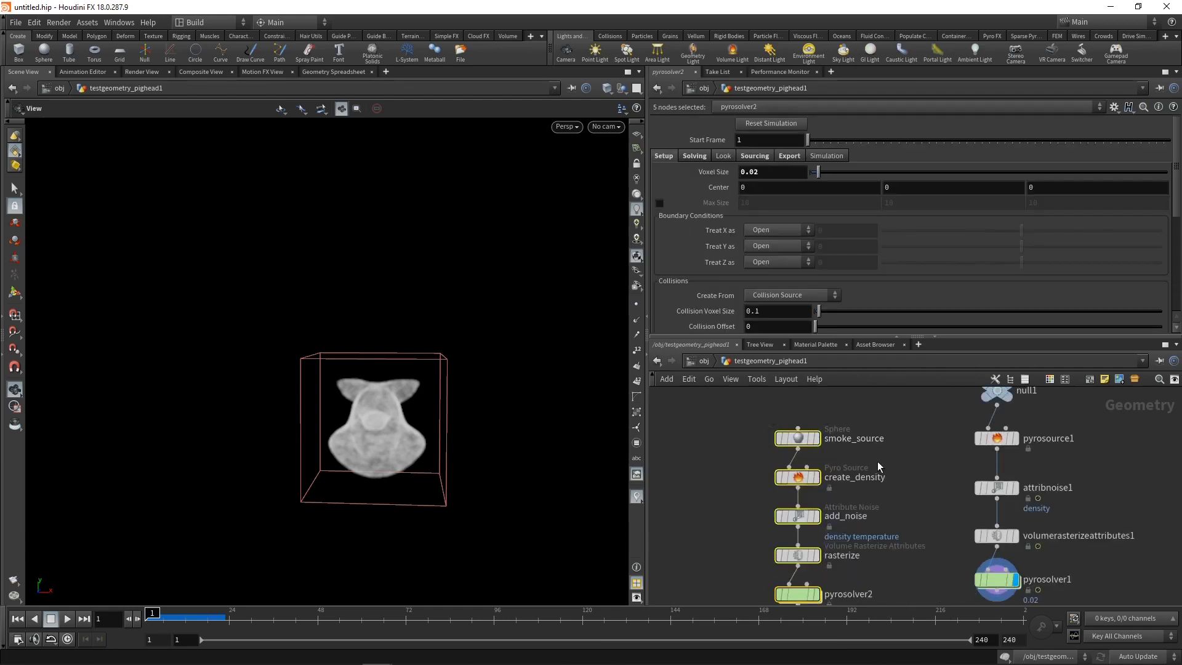
scroll(911, 441, up, 2)
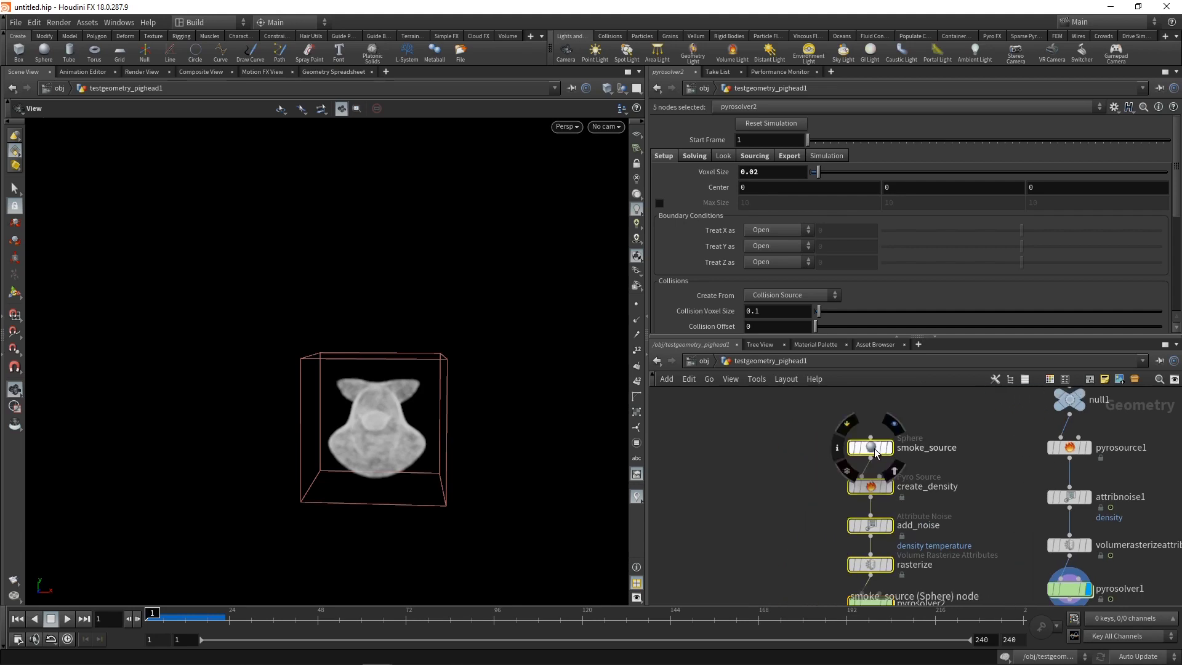
click(809, 443)
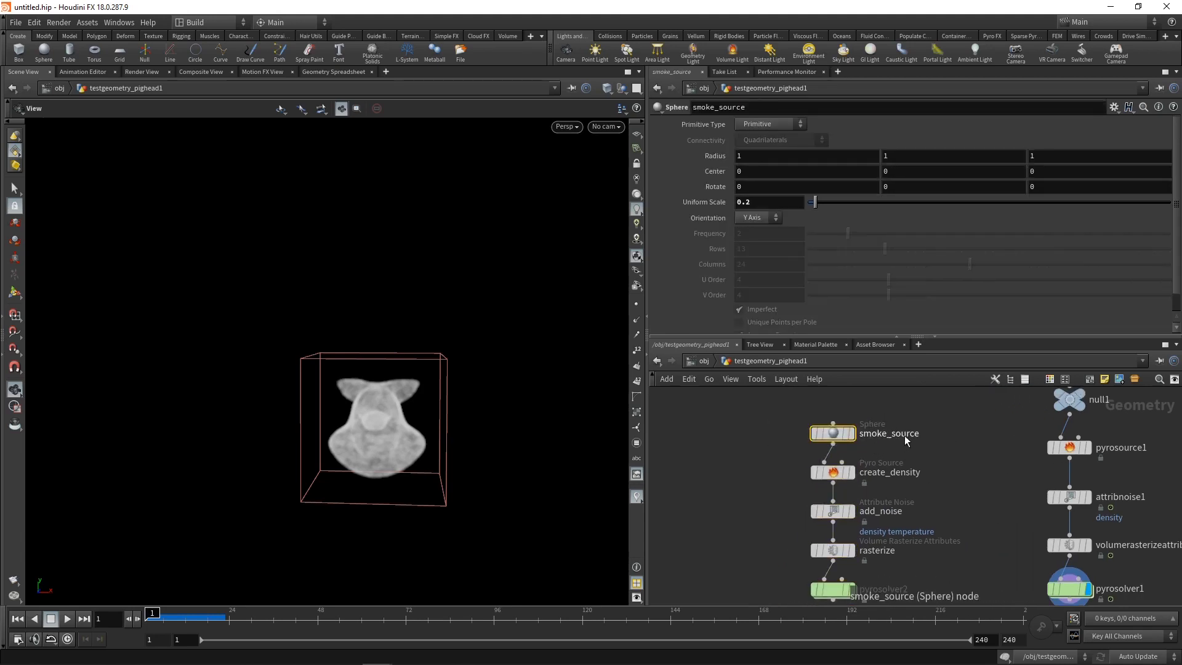
key(Delete)
Wire null1 into create_density and play the billowy smoke through frame 74.
click(1069, 415)
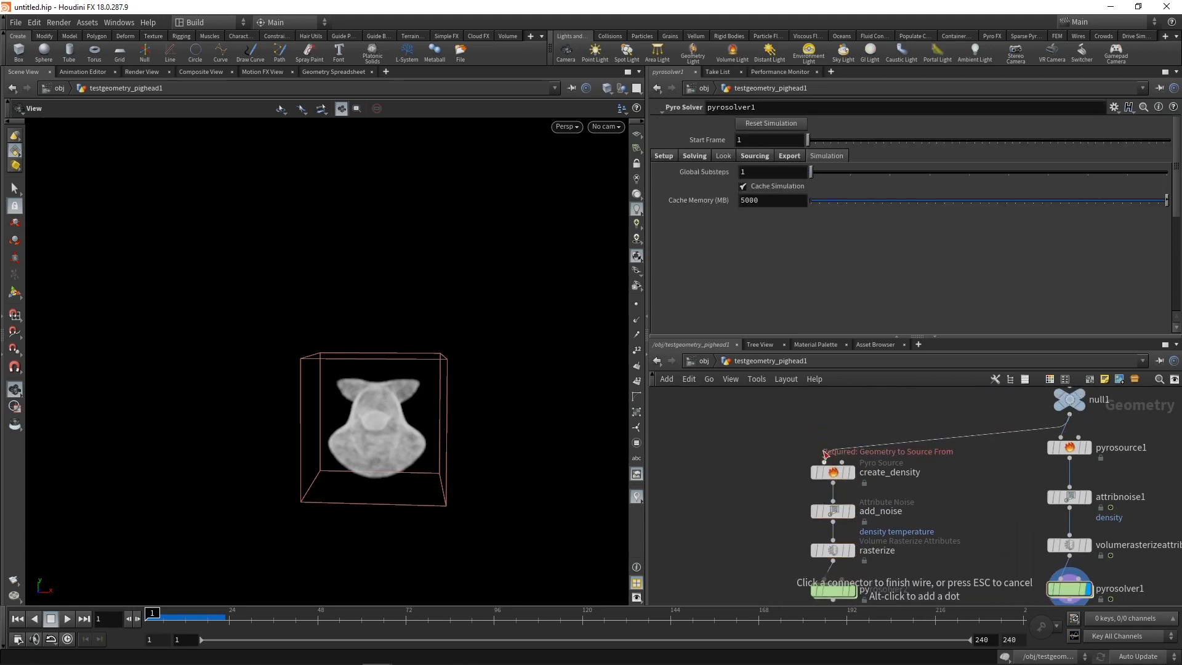
click(824, 461)
scroll(737, 495, down, 2)
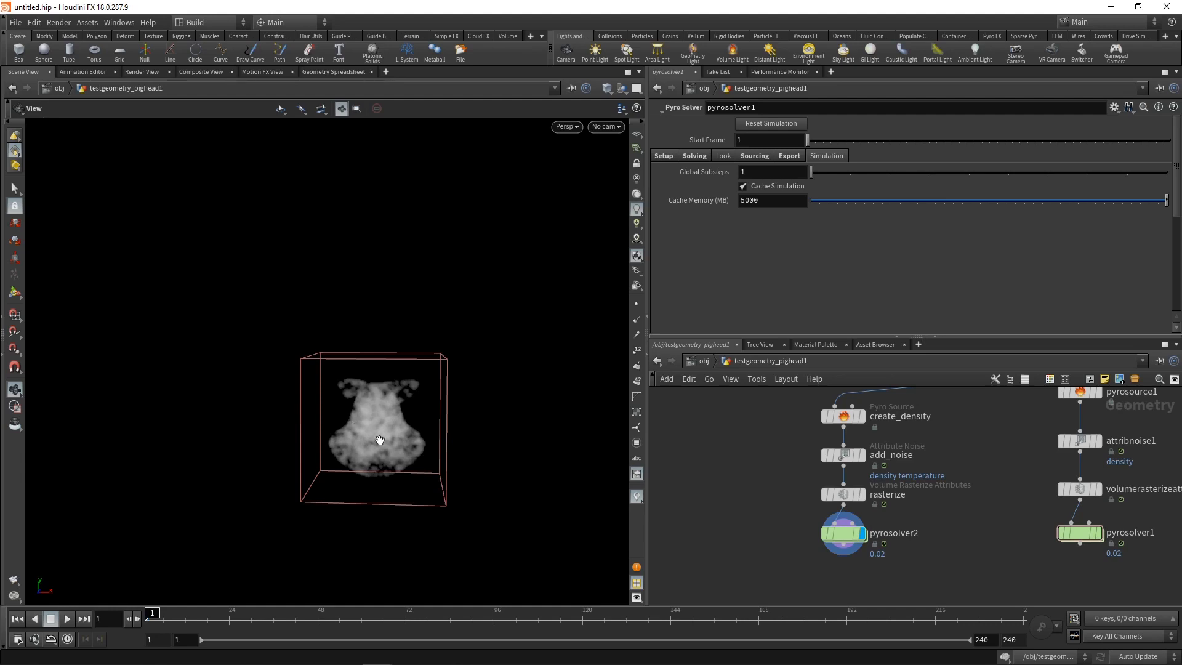
click(68, 621)
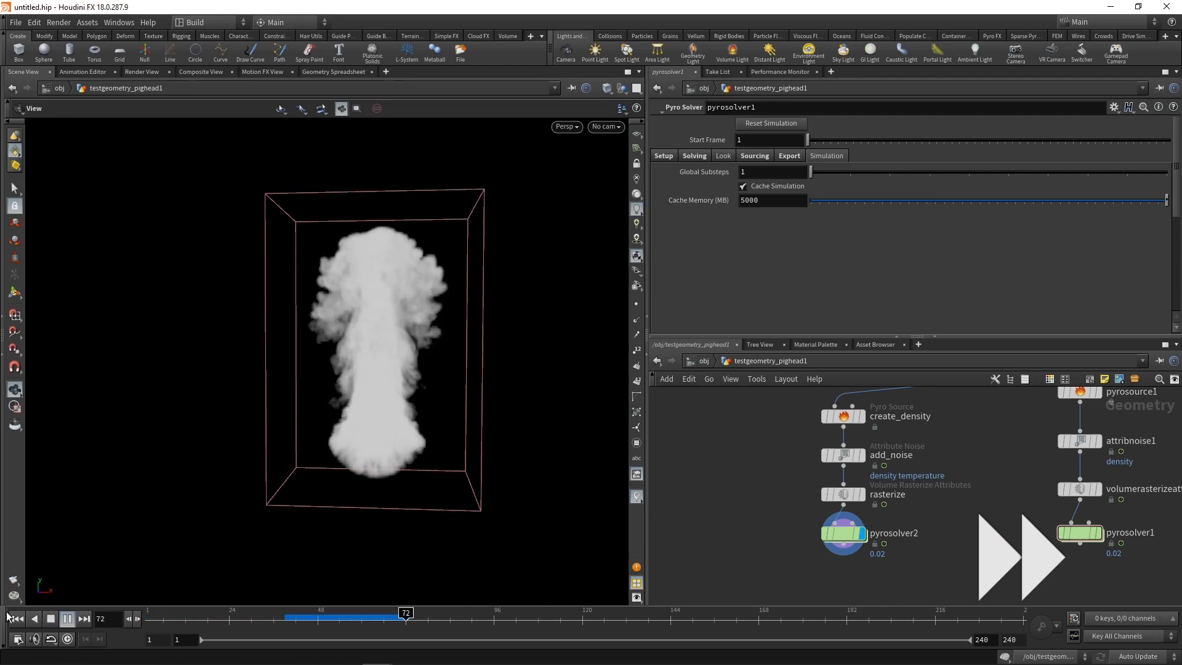
click(52, 619)
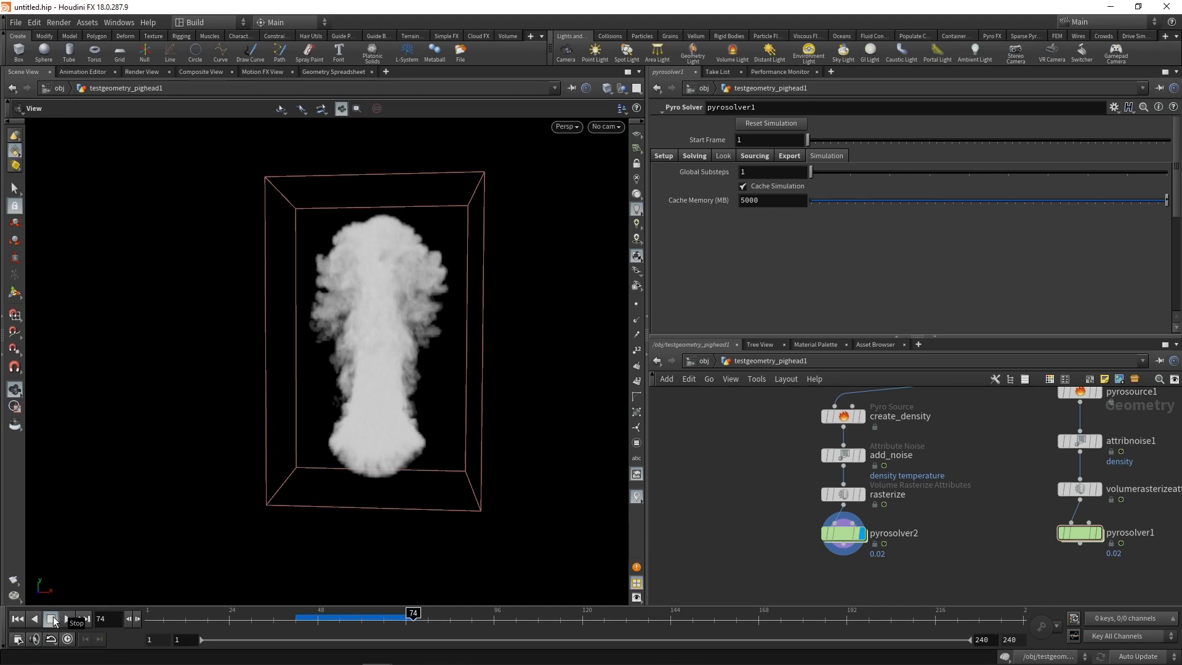
middle_drag(1017, 500, 1004, 521)
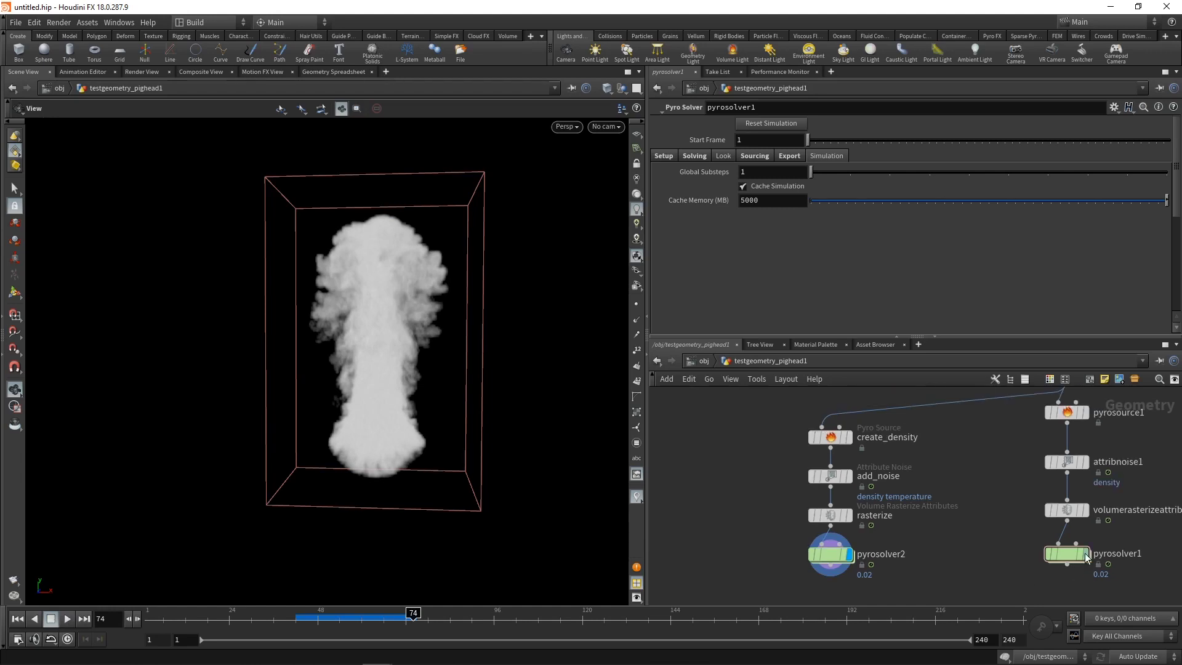